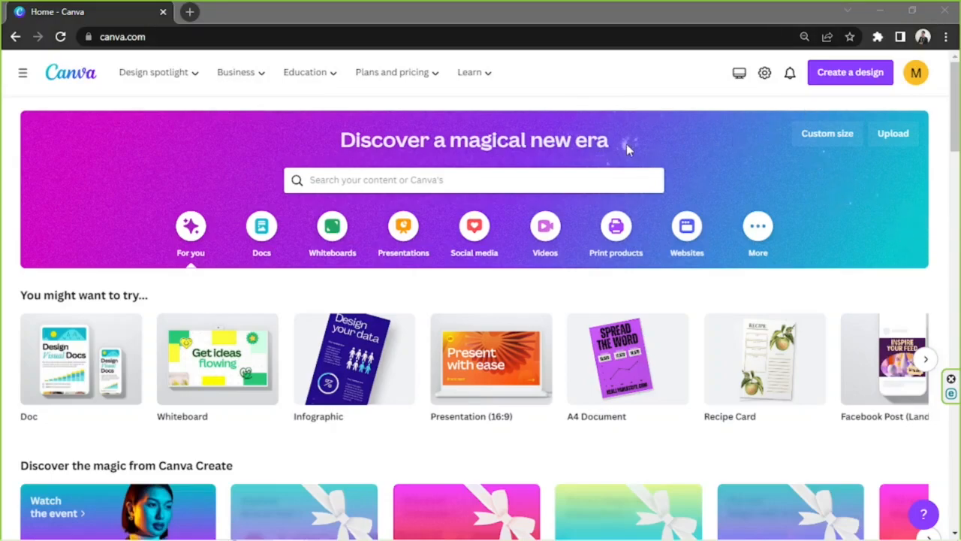
Search the templates for "journal" and show all matching templates.
left_click(496, 178)
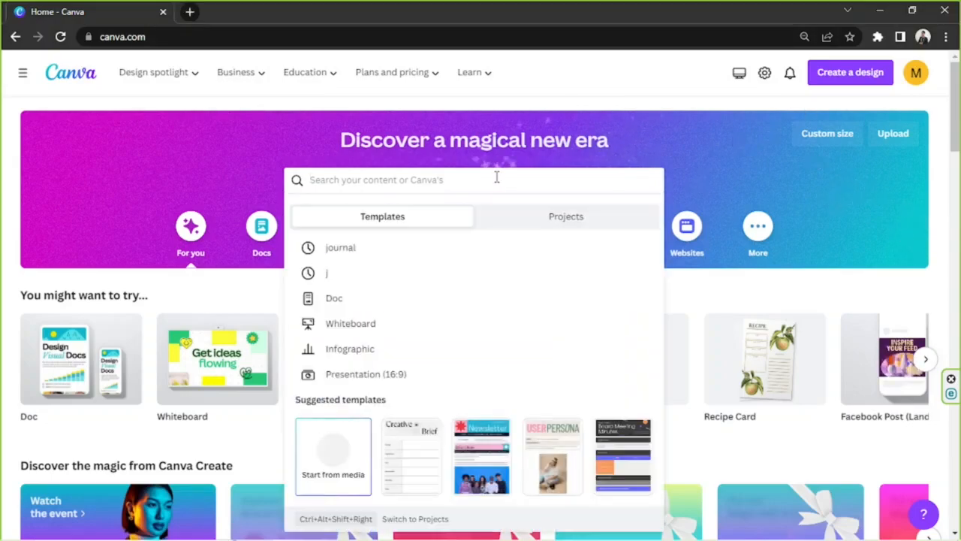
type("journal")
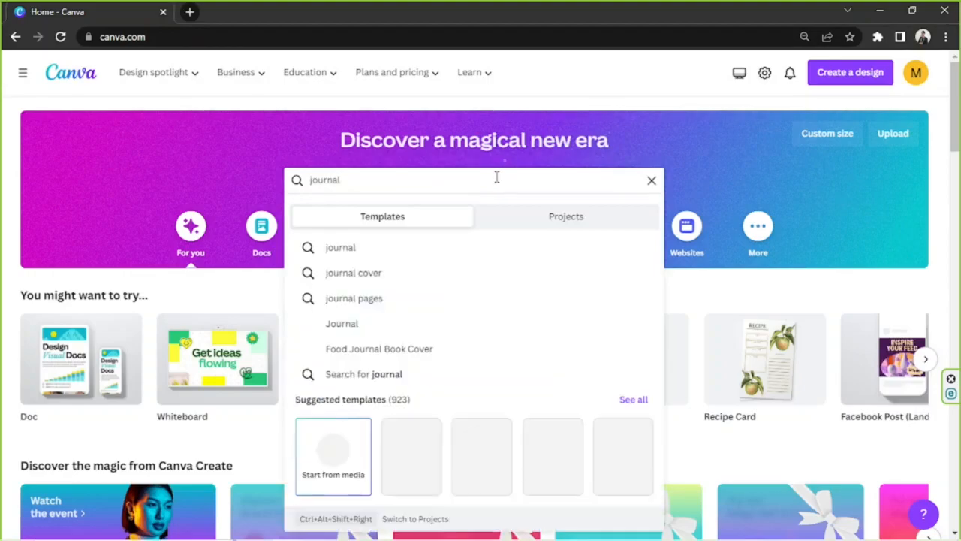
left_click(633, 400)
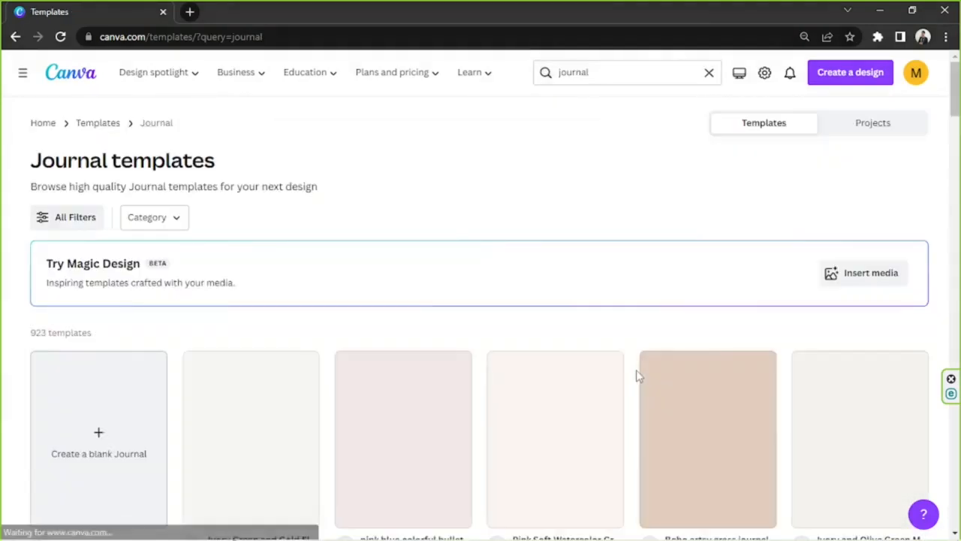
Browse the journal template results for a lined page design suitable for customizing.
scroll(637, 376, "down", 2)
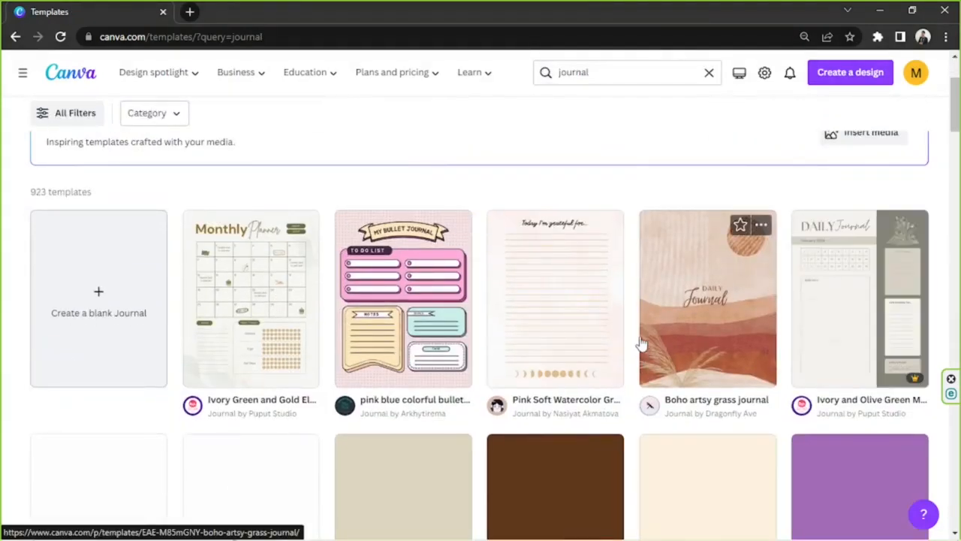
scroll(640, 346, "down", 1)
scroll(642, 344, "down", 1)
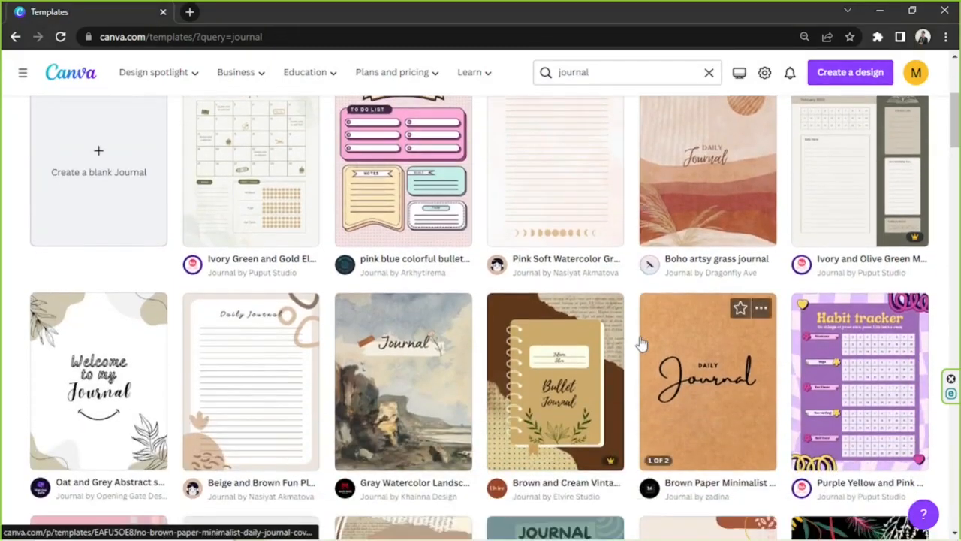
scroll(642, 344, "up", 2)
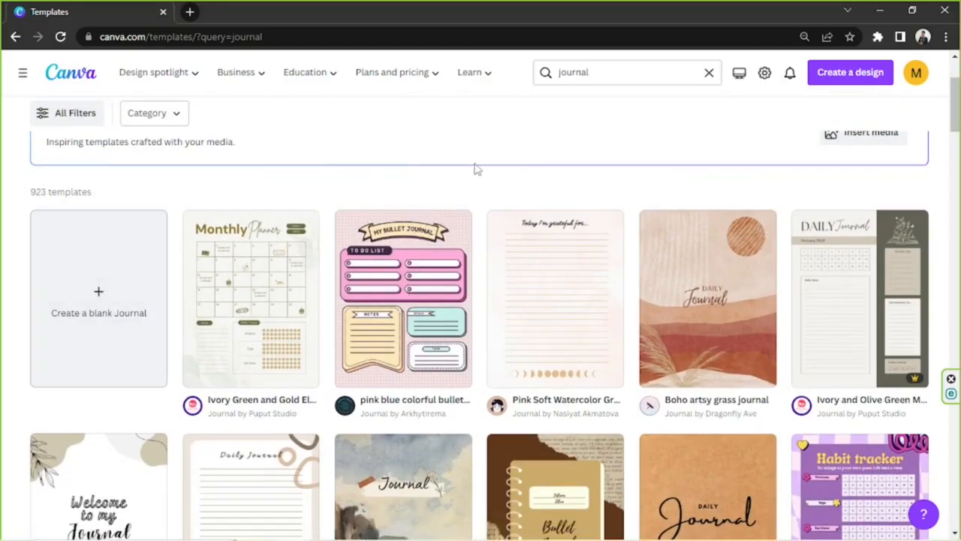
scroll(472, 166, "down", 1)
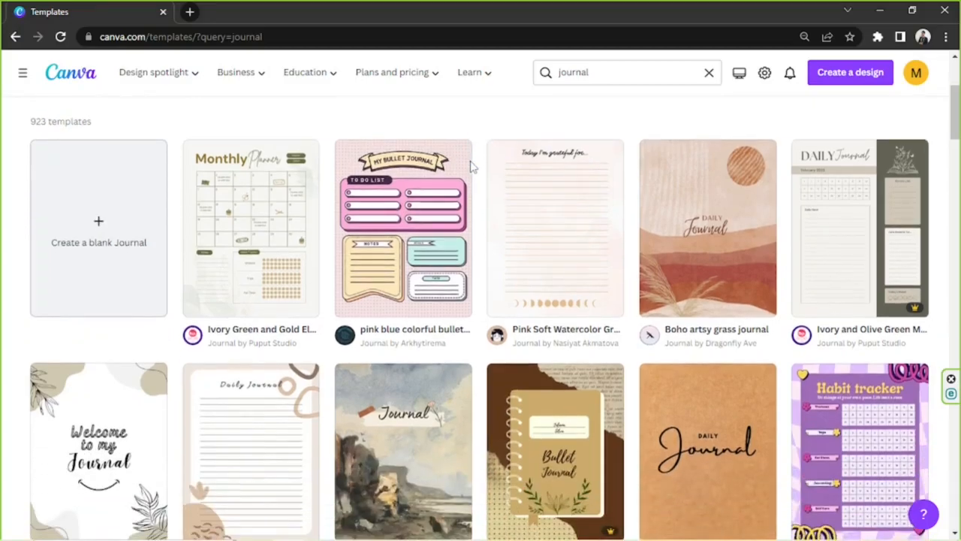
scroll(472, 167, "down", 4)
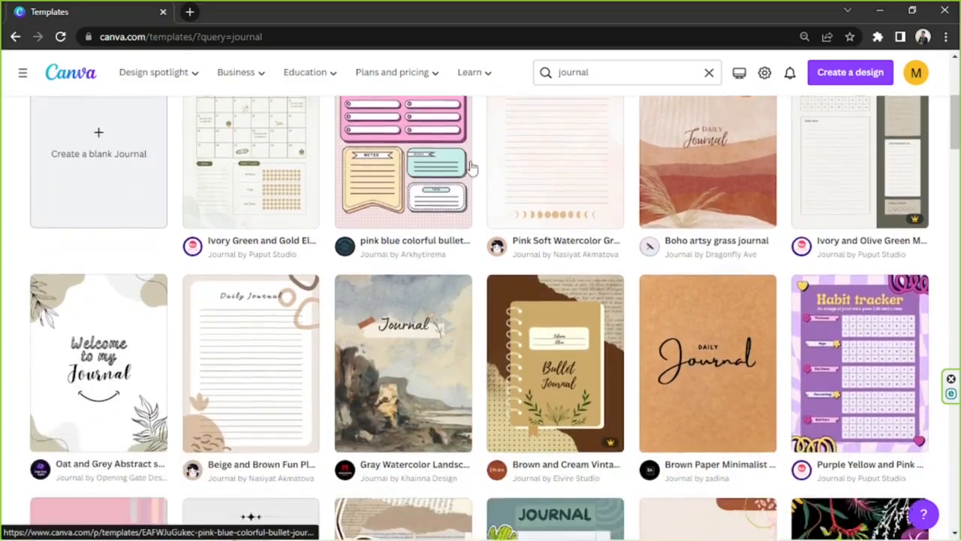
scroll(472, 167, "down", 3)
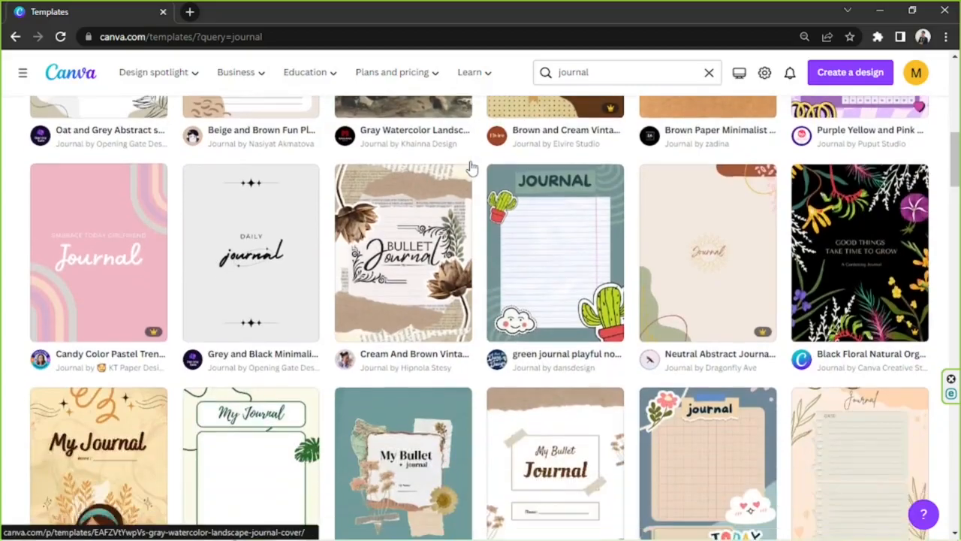
scroll(472, 167, "down", 3)
scroll(471, 167, "down", 7)
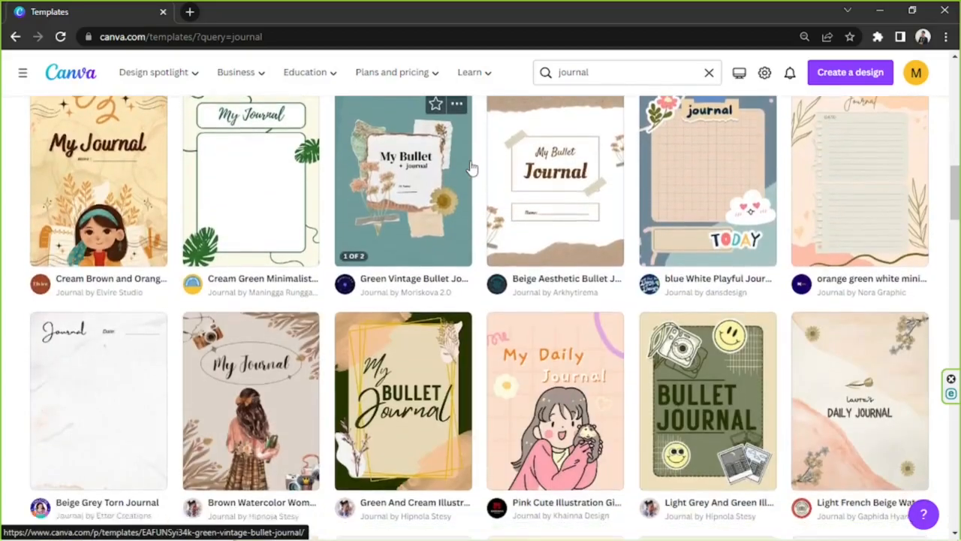
scroll(472, 167, "down", 12)
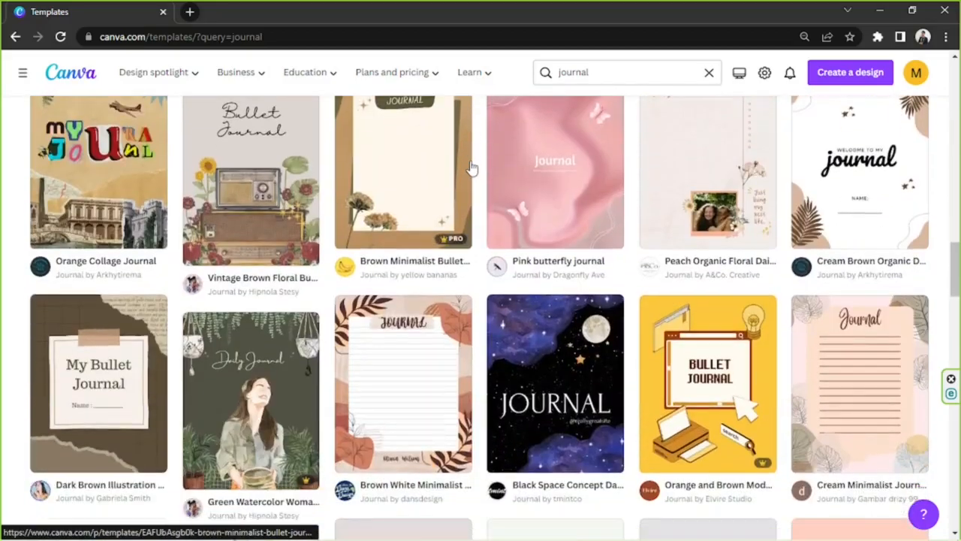
scroll(472, 167, "down", 6)
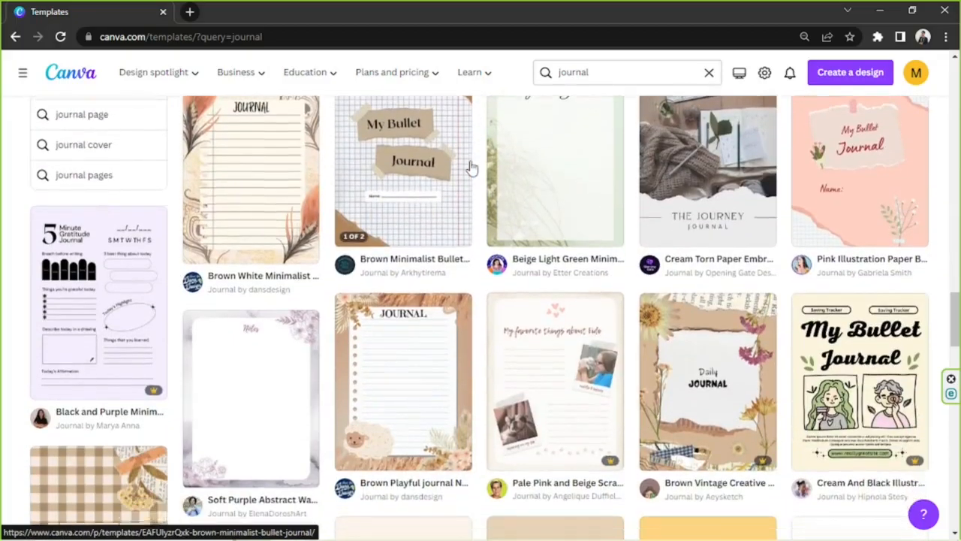
scroll(472, 167, "down", 3)
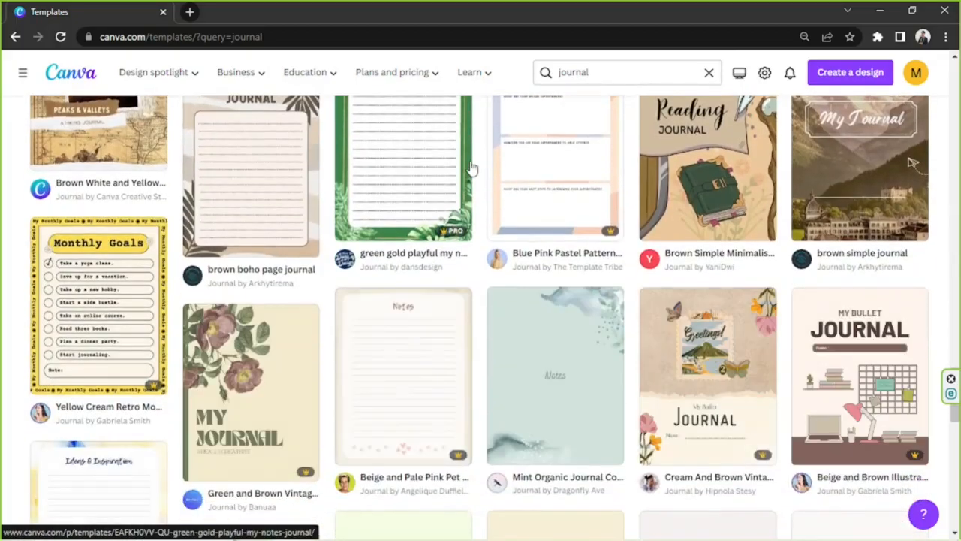
scroll(472, 166, "up", 6)
scroll(472, 166, "up", 10)
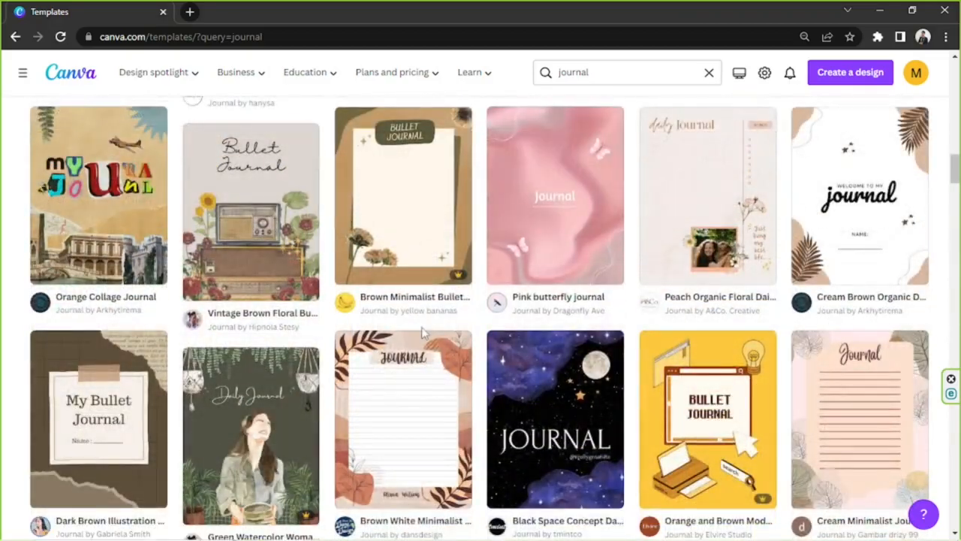
scroll(422, 332, "down", 1)
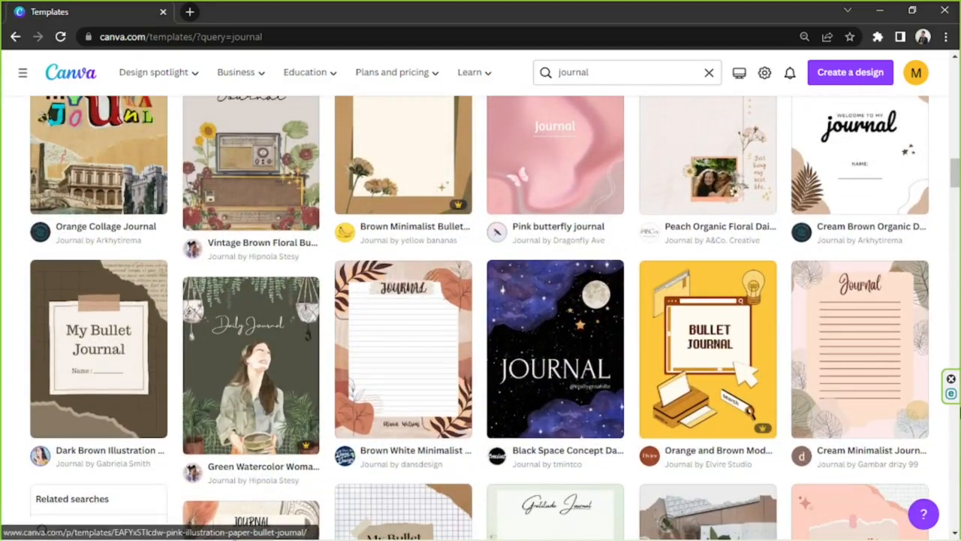
Open the Cream Minimalist Journal Note template for customizing and duplicate its page.
left_click(879, 334)
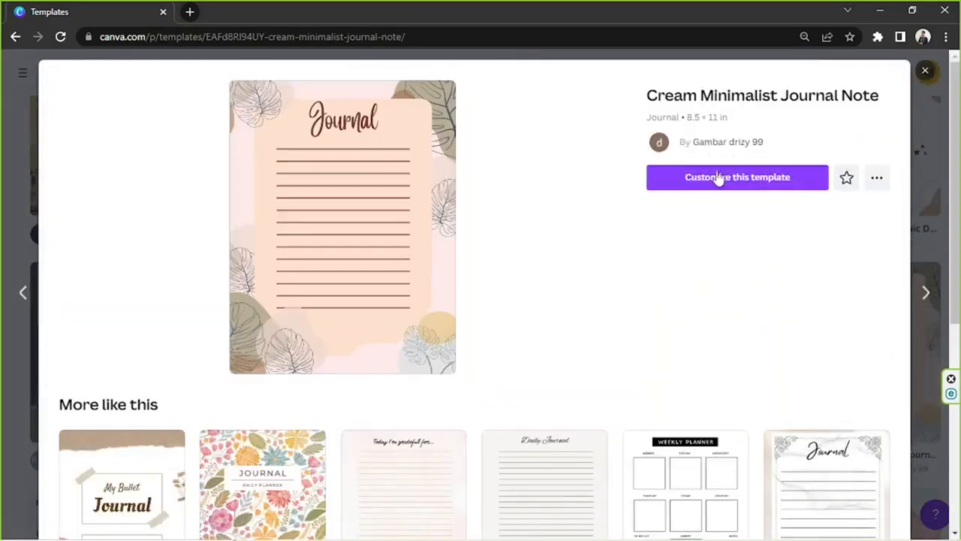
left_click(727, 179)
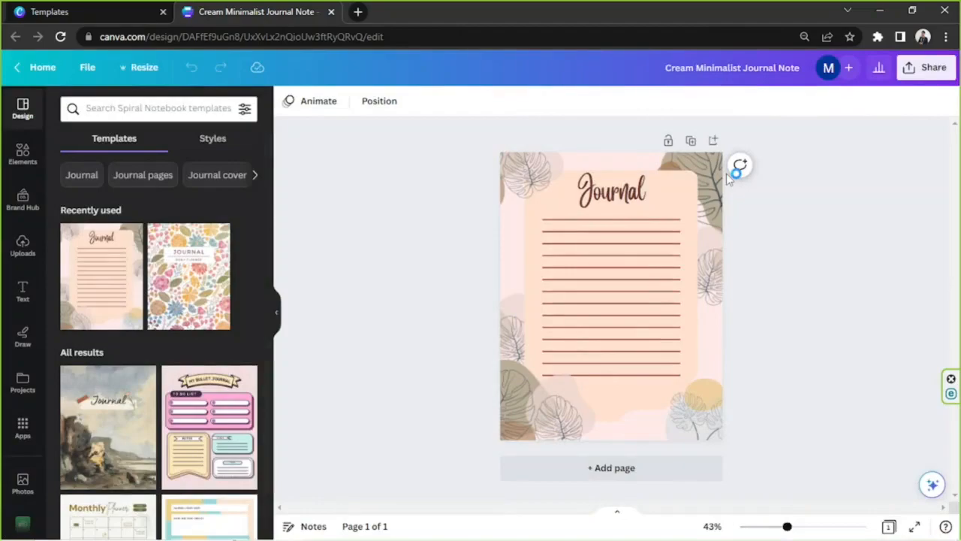
left_click_drag(443, 183, 832, 338)
left_click_drag(794, 262, 654, 124)
left_click(691, 143)
Delete all elements from page 1, keeping only its plain background.
scroll(736, 221, "up", 5)
left_click_drag(461, 150, 765, 462)
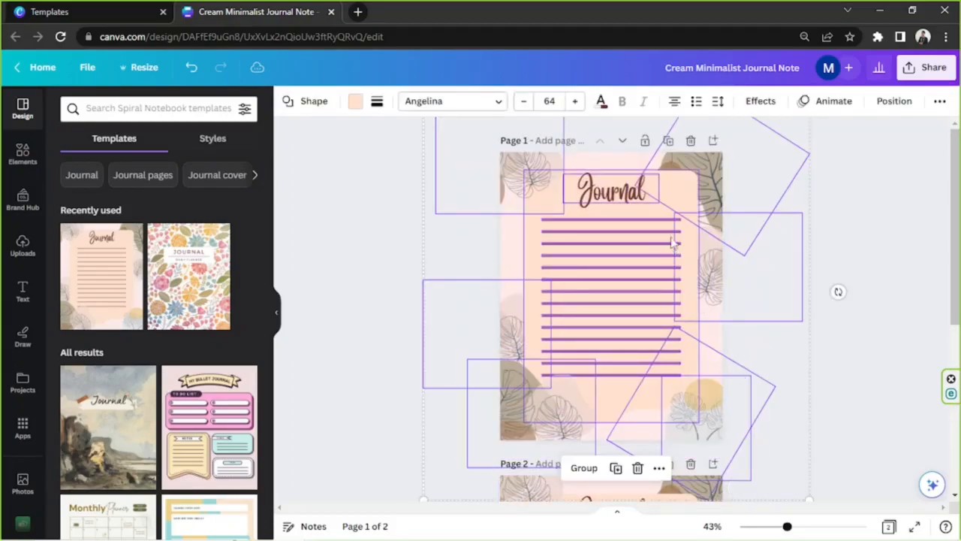
left_click(638, 468)
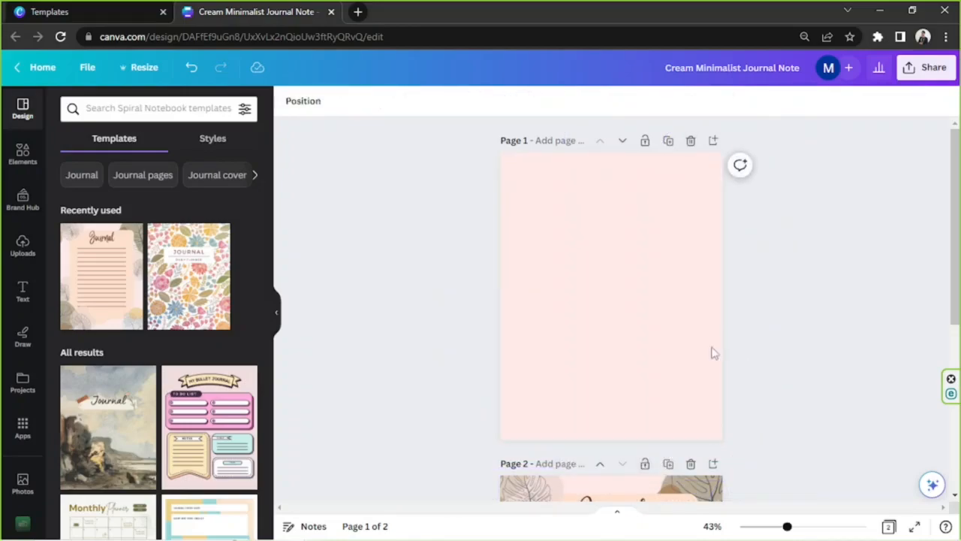
left_click(645, 238)
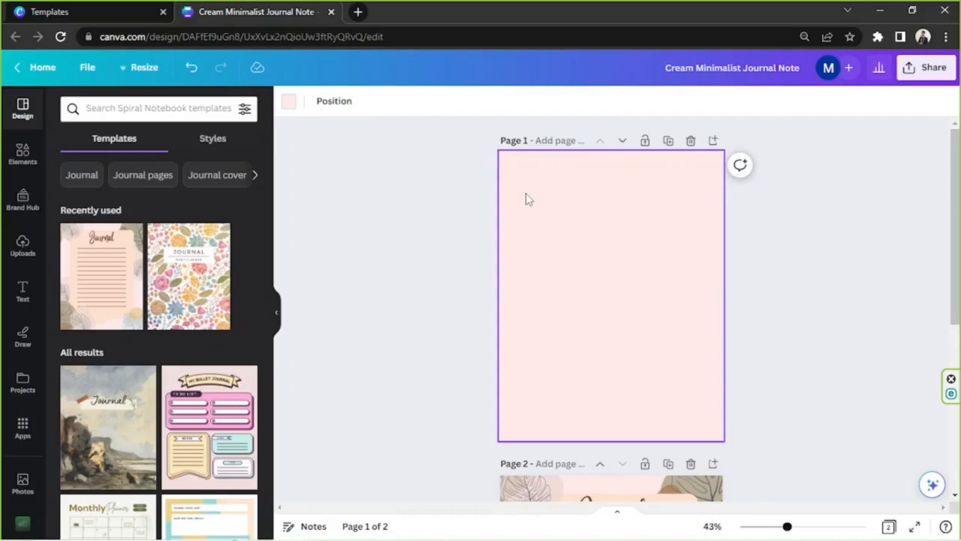
Change the page 2 background to a custom solid colour, a very pale mint green.
scroll(526, 195, "down", 3)
left_click_drag(456, 238, 777, 450)
scroll(654, 323, "down", 2)
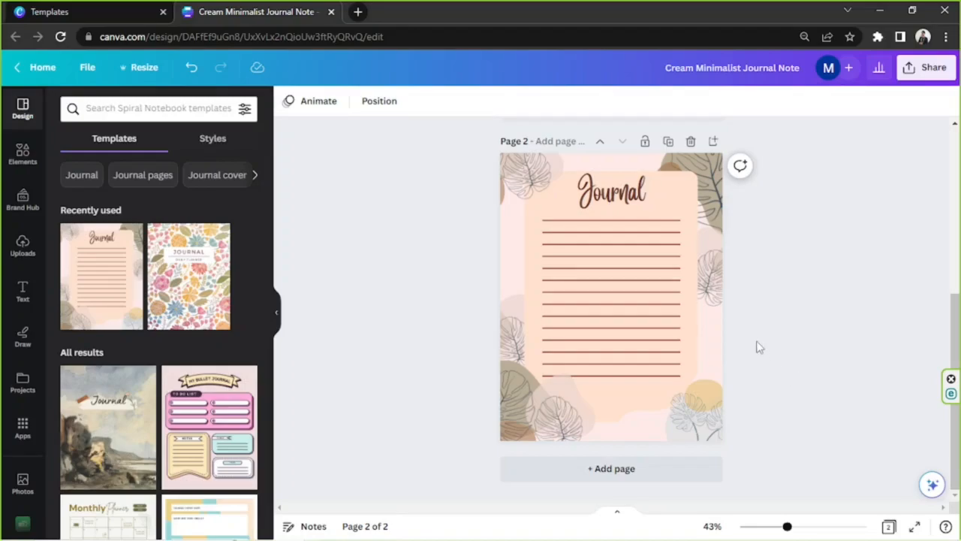
left_click(614, 166)
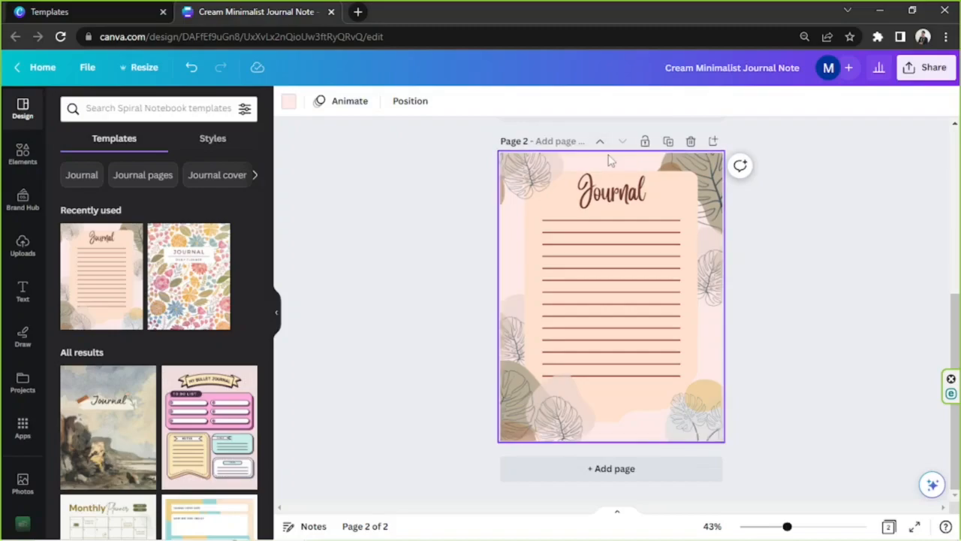
left_click(292, 105)
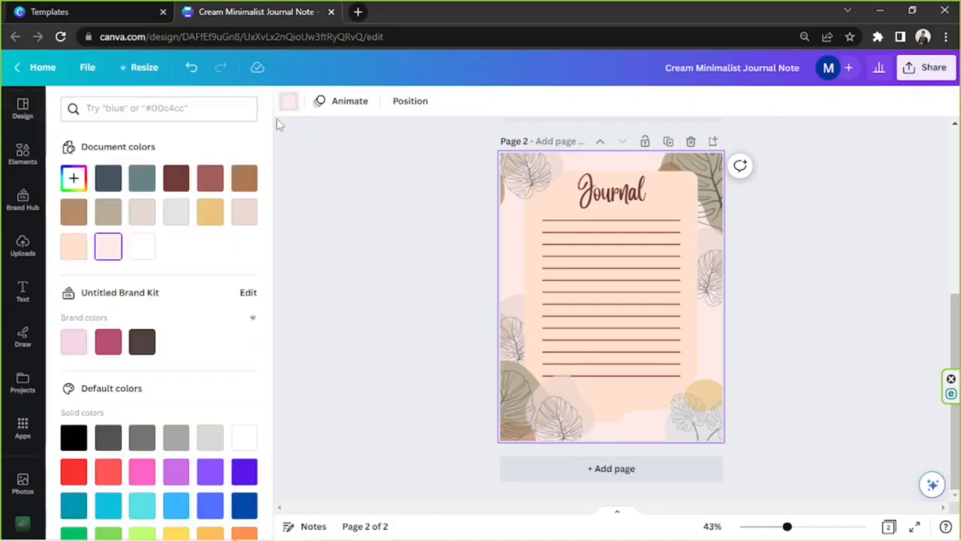
left_click(73, 179)
left_click_drag(107, 244, 93, 226)
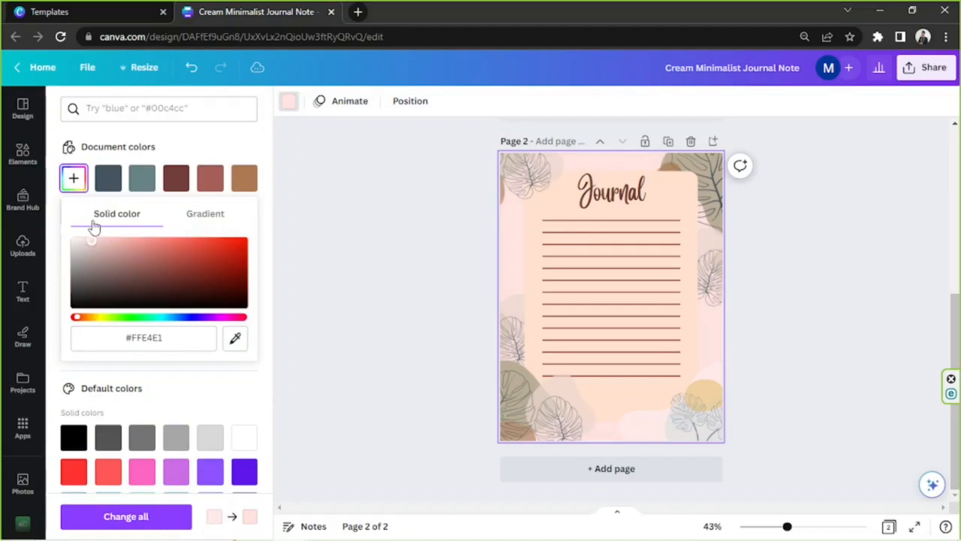
left_click_drag(118, 322, 150, 323)
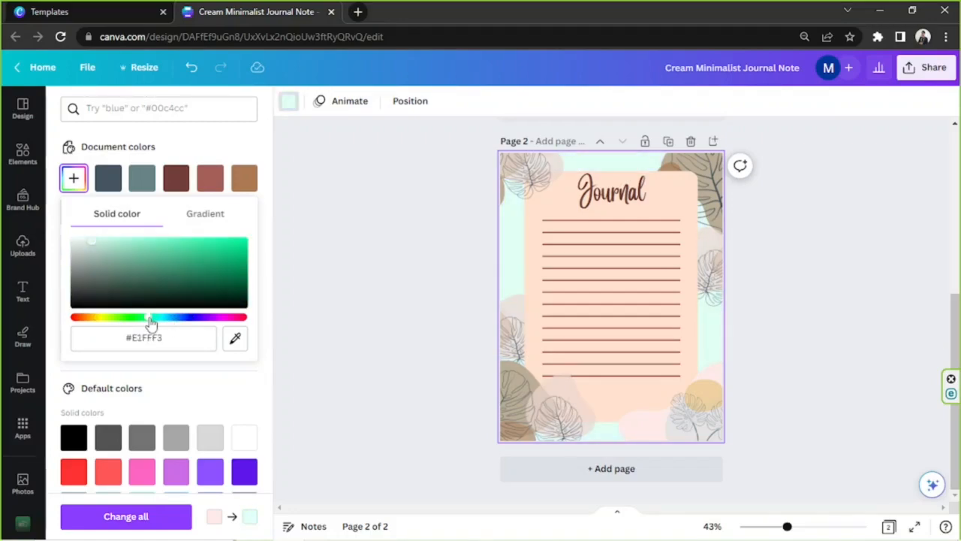
left_click_drag(88, 246, 79, 227)
left_click(80, 236)
left_click(399, 250)
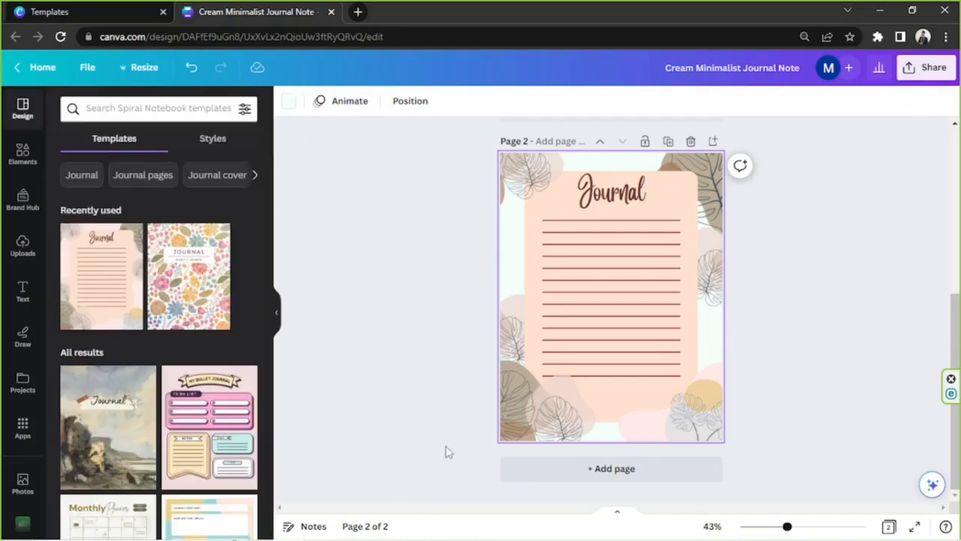
Delete all the leaf and abstract blob decorations around the edges of page 2.
left_click(520, 423)
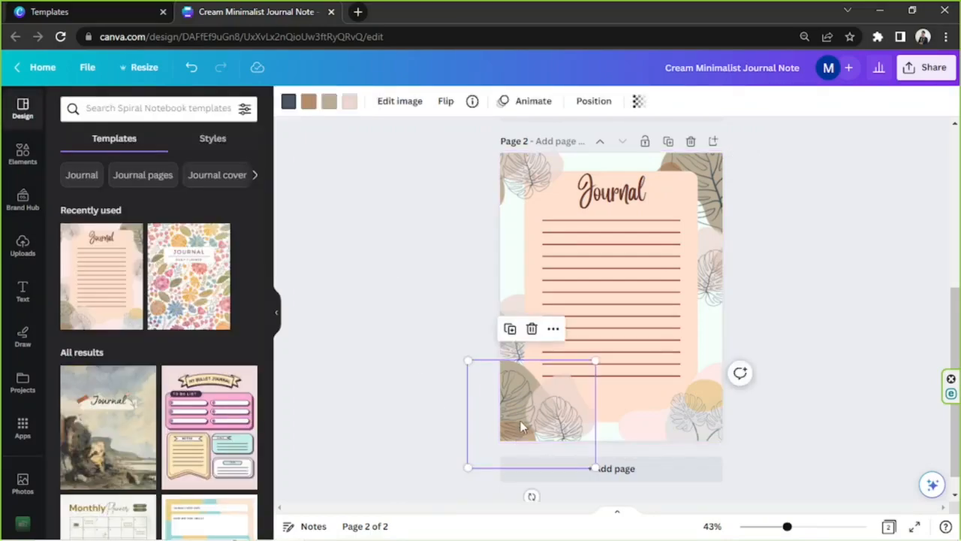
left_click_drag(521, 425, 505, 199)
key("Delete")
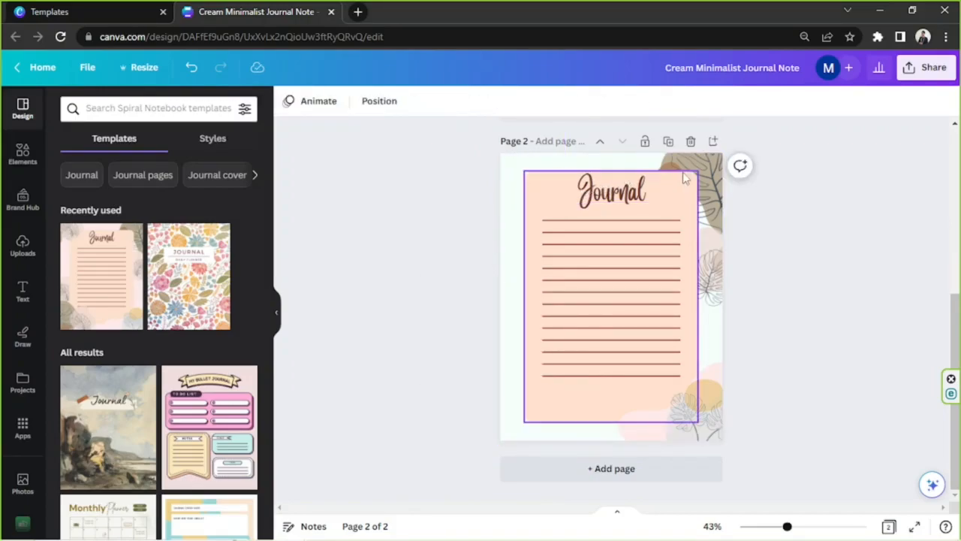
left_click(709, 165)
key("Delete")
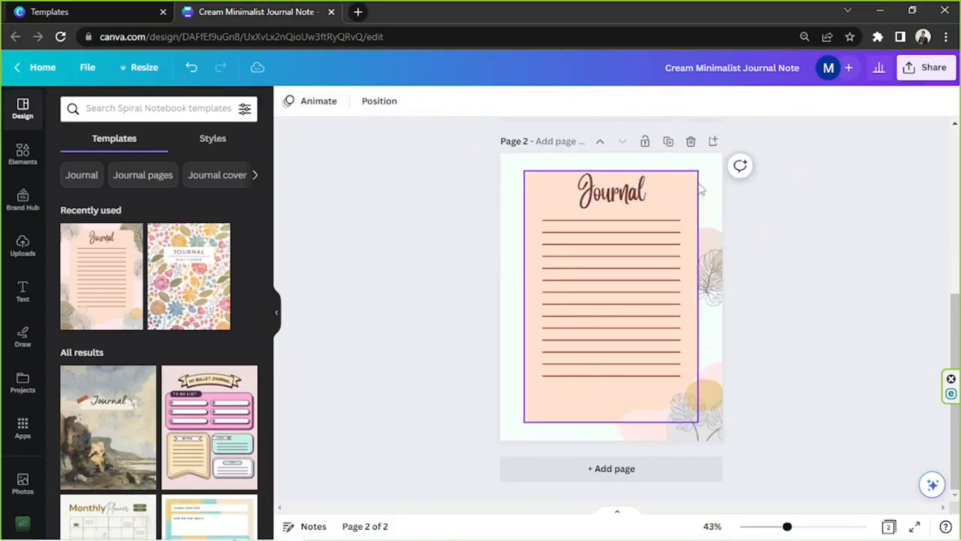
left_click(712, 253)
key("Delete")
left_click(695, 395)
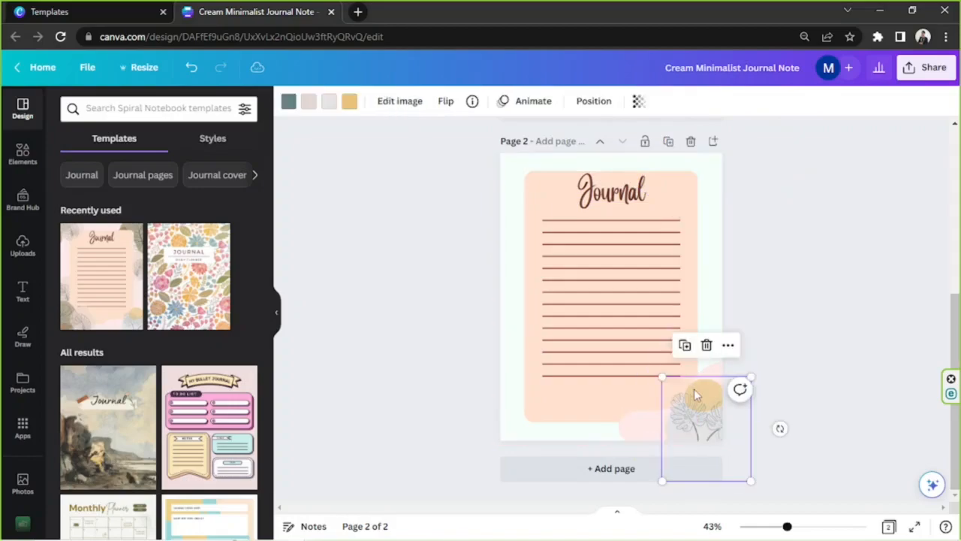
left_click(707, 346)
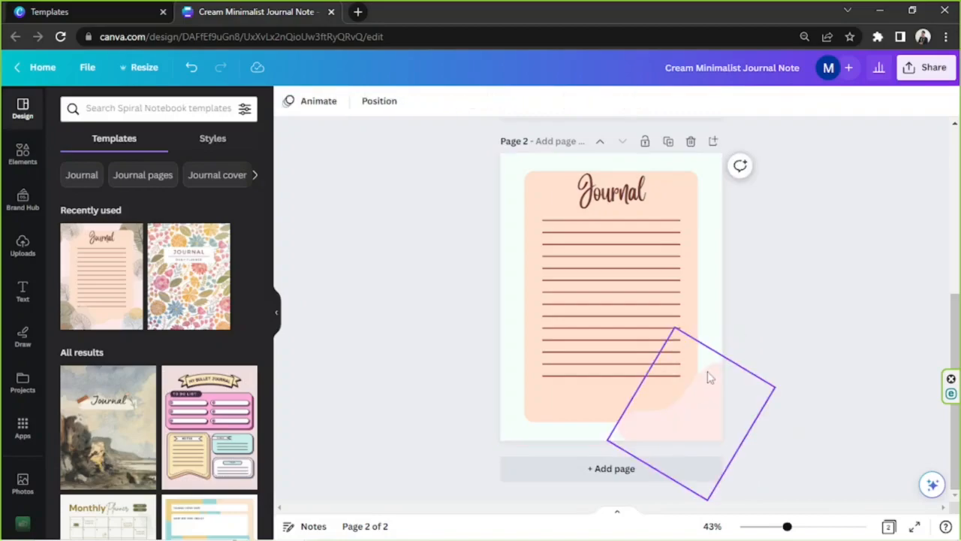
left_click(708, 377)
key("Delete")
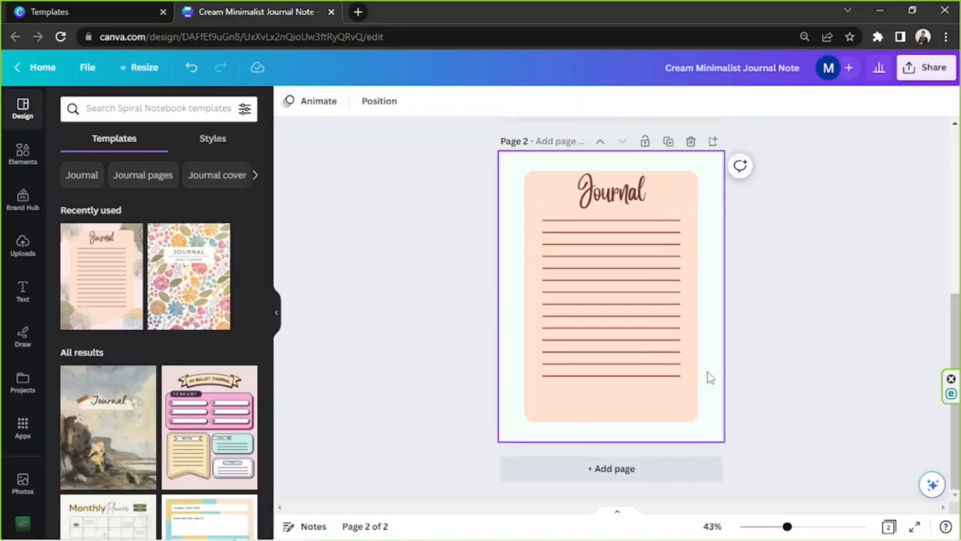
Change the fill of the rounded panel behind the journal lines on page 2 to white.
left_click(534, 208)
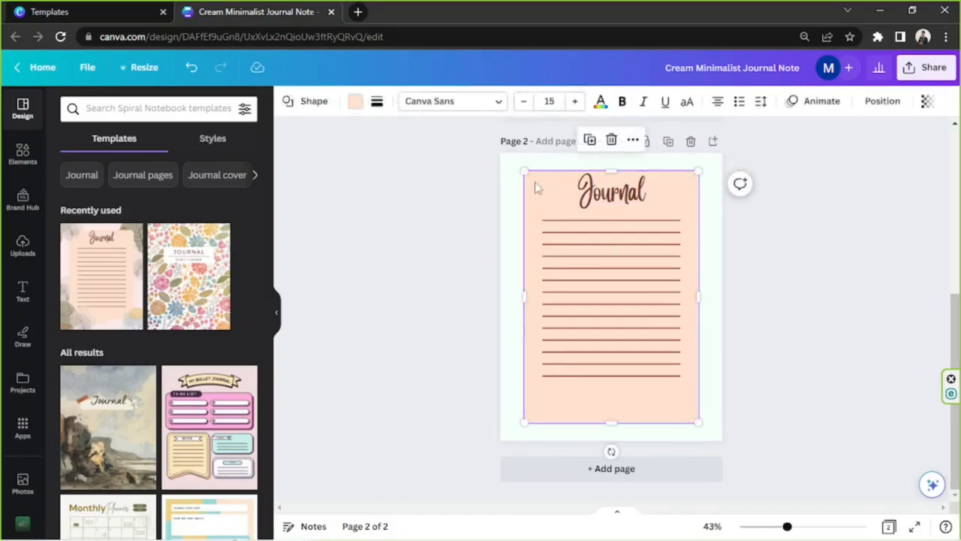
left_click(356, 102)
left_click(108, 212)
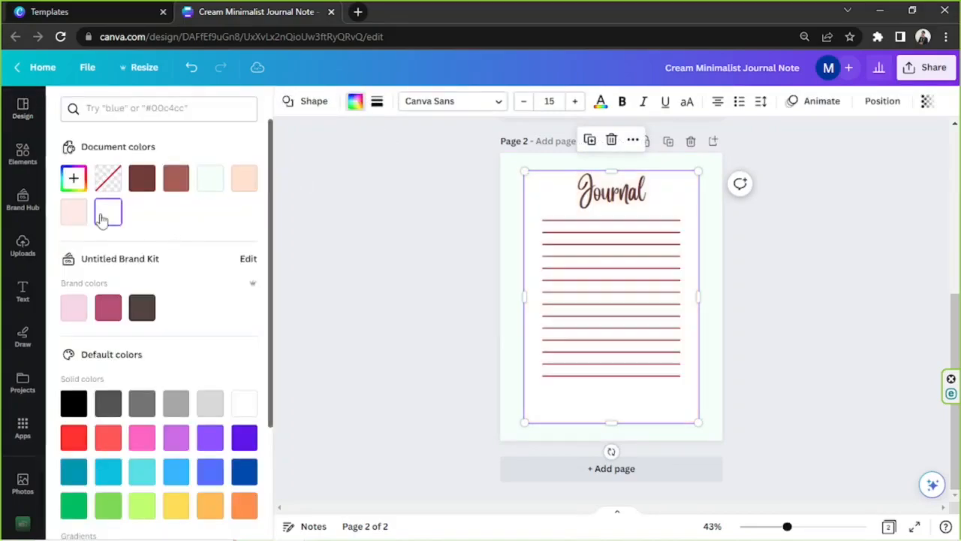
left_click(839, 290)
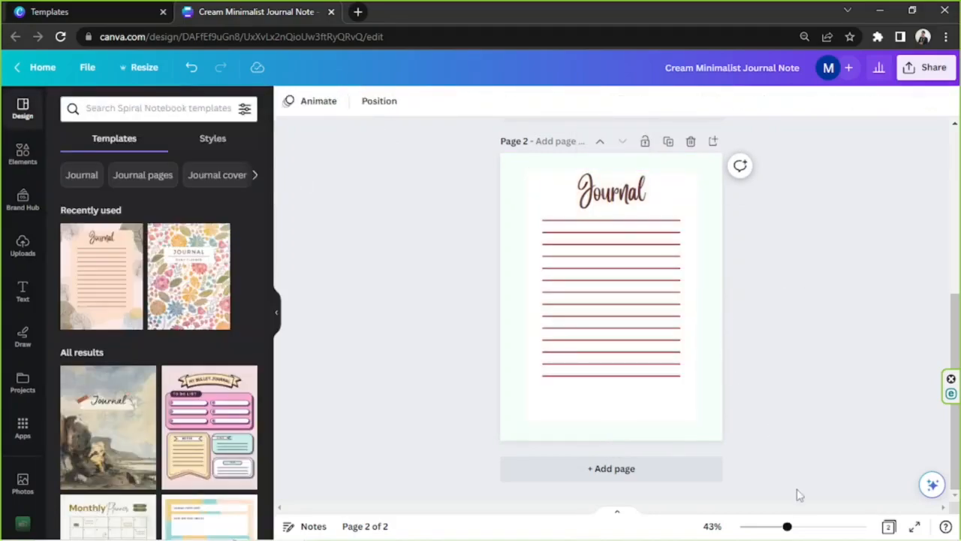
Enlarge the white panel on page 2 so it leaves only a narrow, even mint border around the page.
left_click_drag(787, 526, 792, 524)
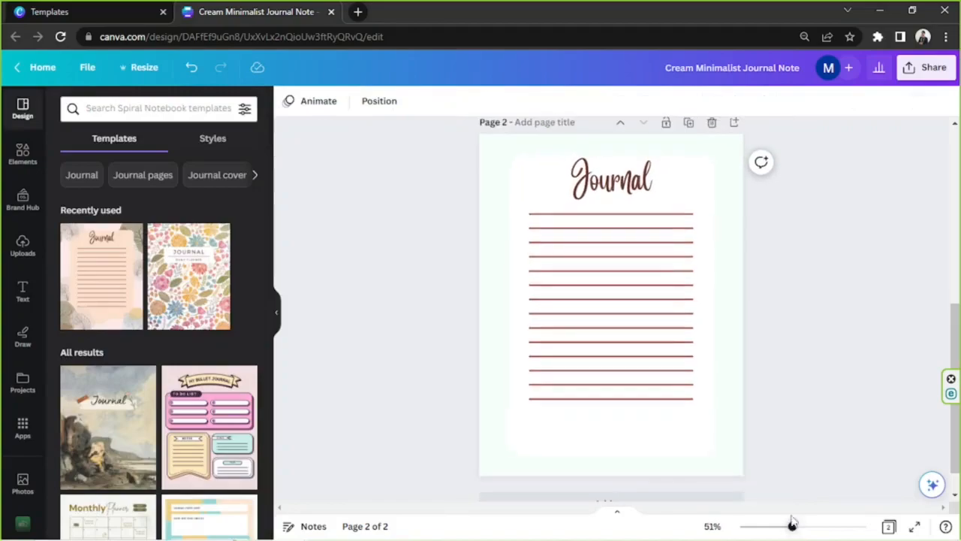
left_click(510, 178)
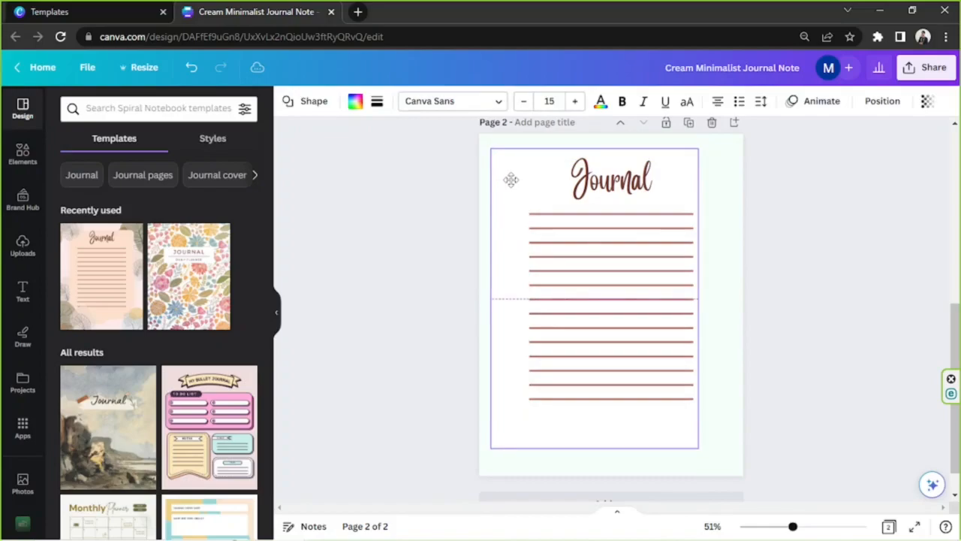
left_click_drag(510, 178, 511, 184)
left_click_drag(697, 298, 734, 365)
left_click_drag(612, 449, 624, 421)
left_click(879, 390)
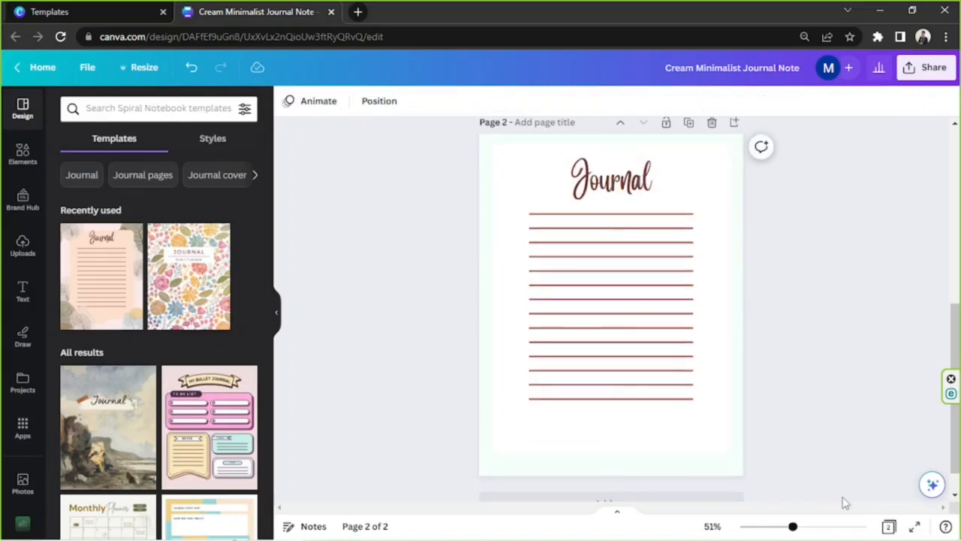
left_click(651, 454)
left_click_drag(612, 455, 611, 468)
left_click(762, 446)
Recolour the Journal title on page 2 to a muted grey-green, about #84A89C, and move it toward the page's right edge.
left_click_drag(793, 527, 795, 527)
left_click(623, 322)
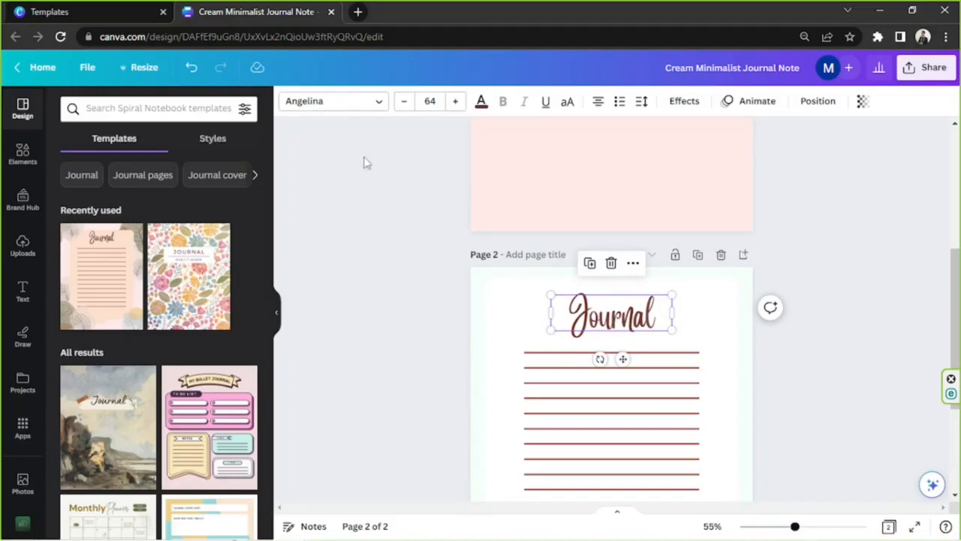
left_click(482, 102)
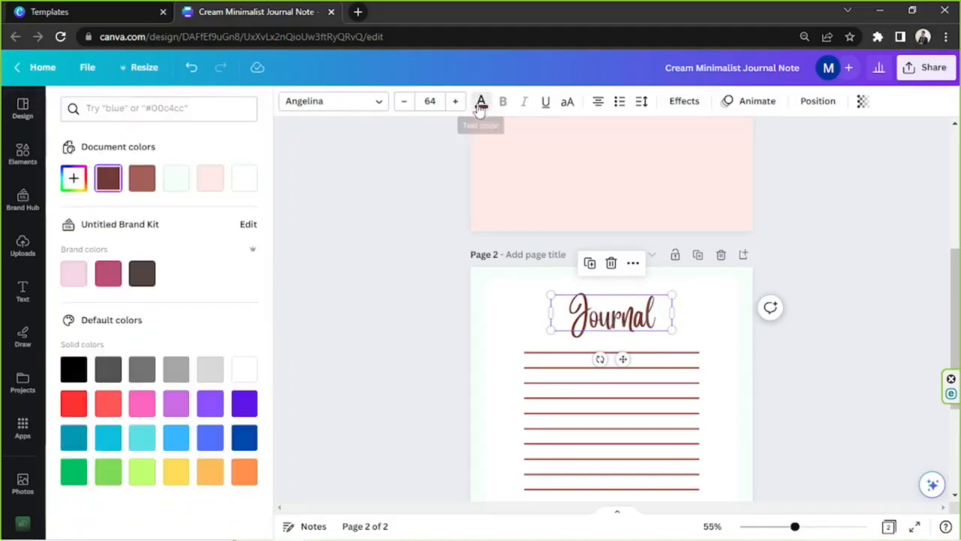
left_click(74, 178)
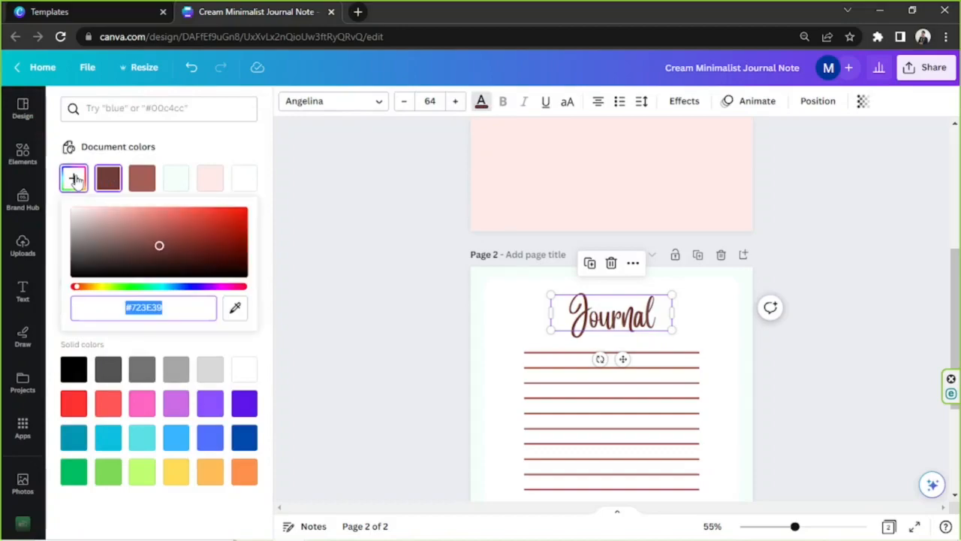
left_click(150, 288)
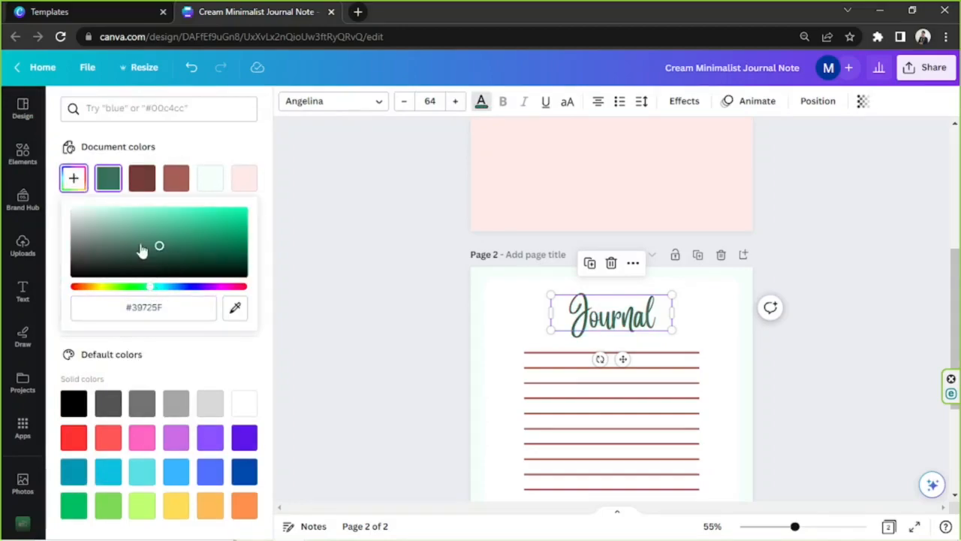
left_click_drag(160, 246, 125, 235)
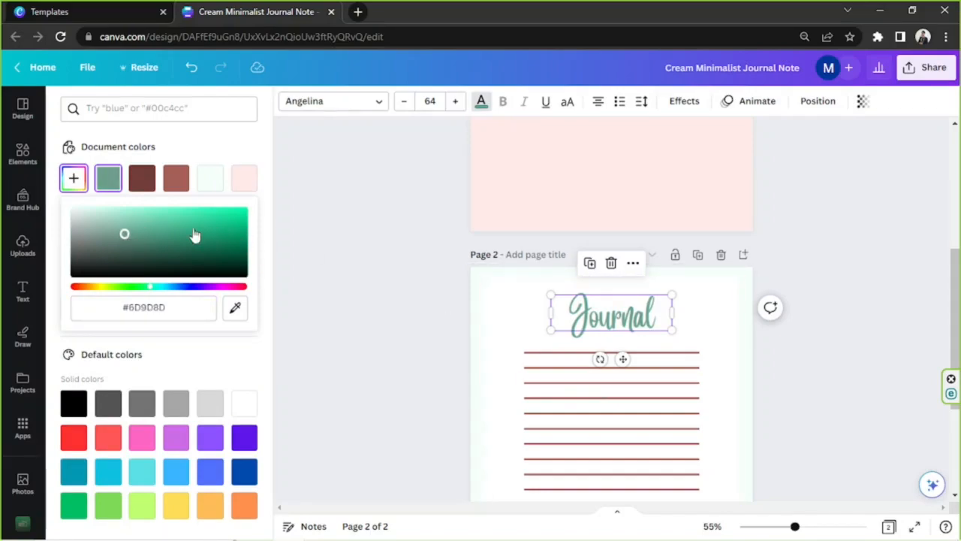
left_click(107, 226)
left_click(109, 234)
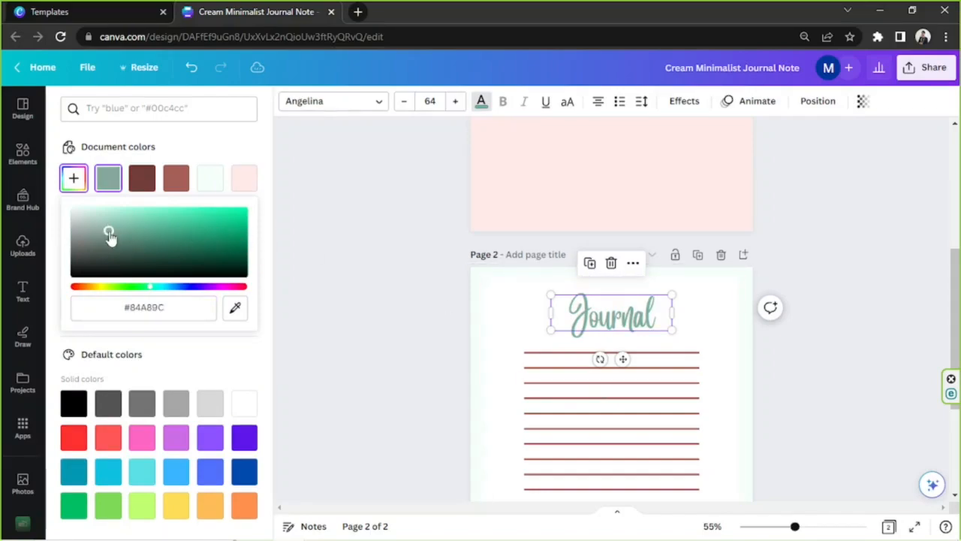
left_click_drag(615, 317, 675, 321)
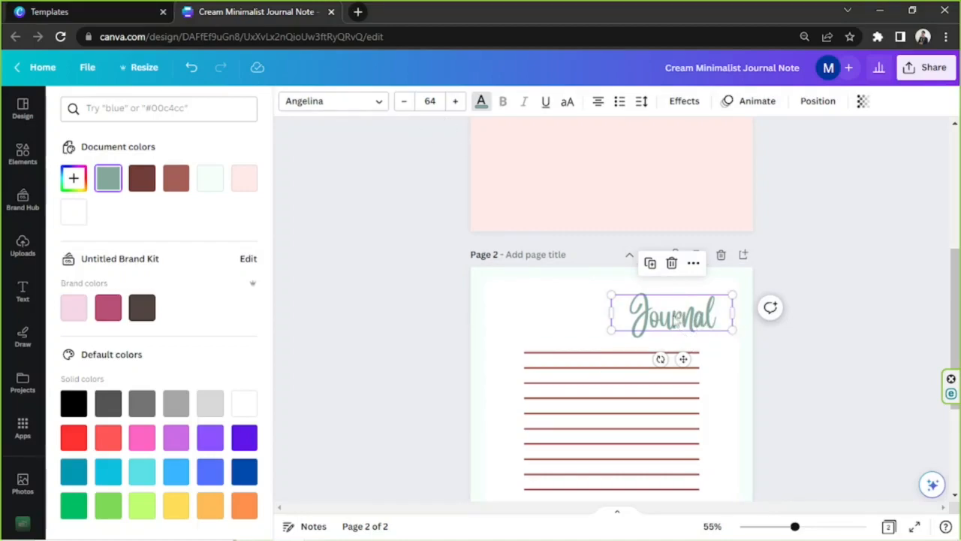
Browse the available fonts for the Journal title and narrow the list to the Handwriting category.
left_click(358, 106)
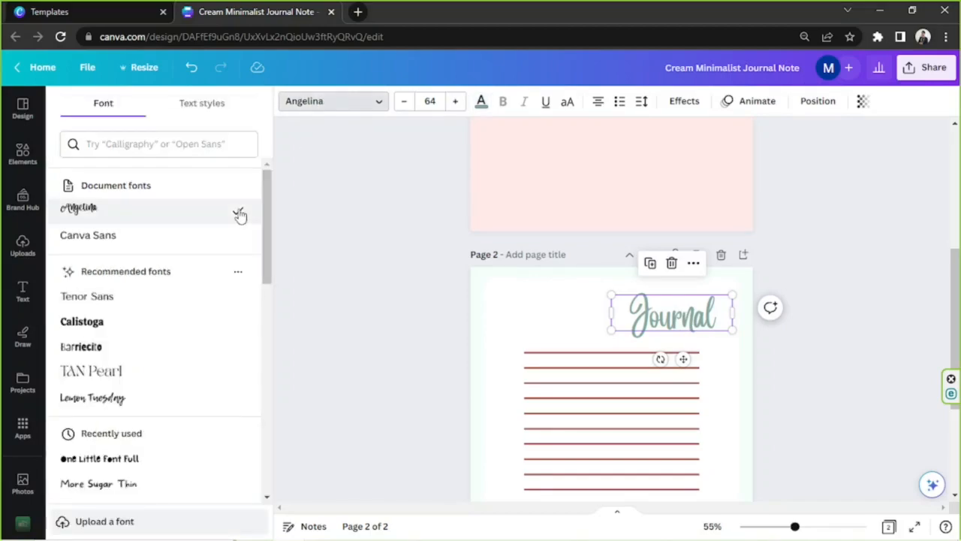
scroll(239, 216, "down", 5)
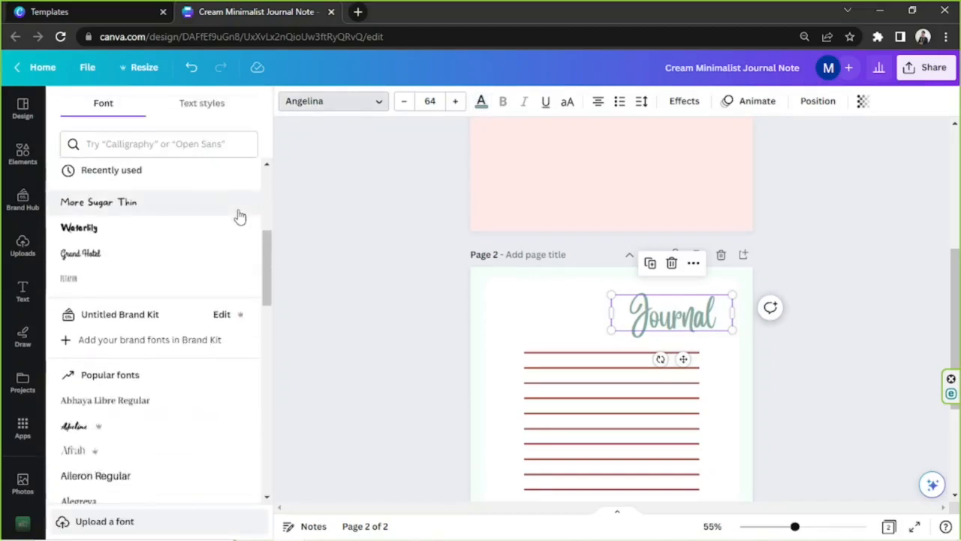
scroll(239, 216, "down", 5)
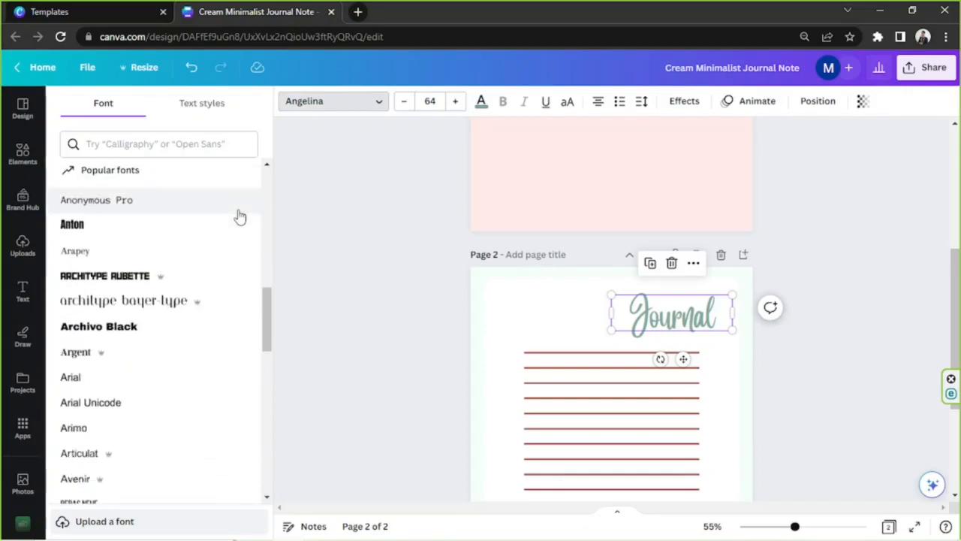
scroll(239, 215, "down", 1)
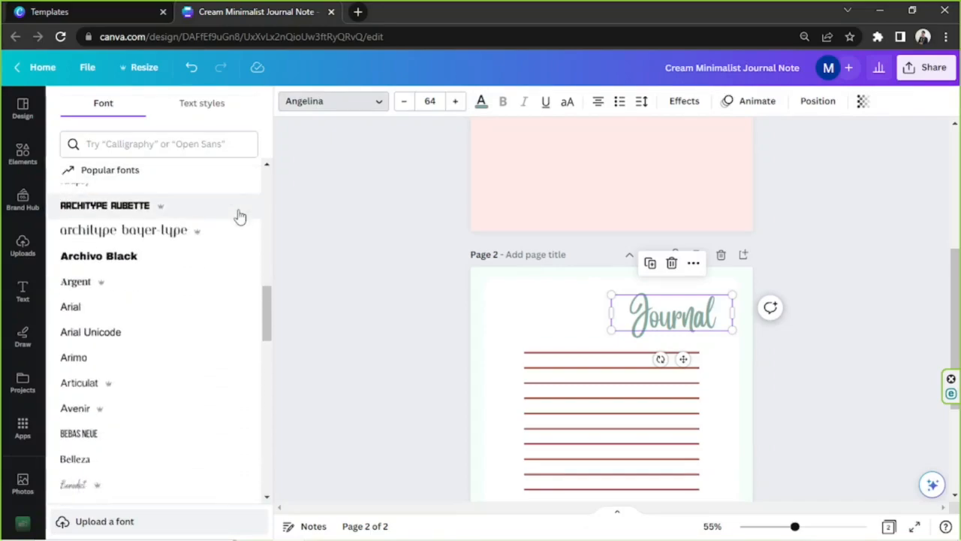
left_click(138, 145)
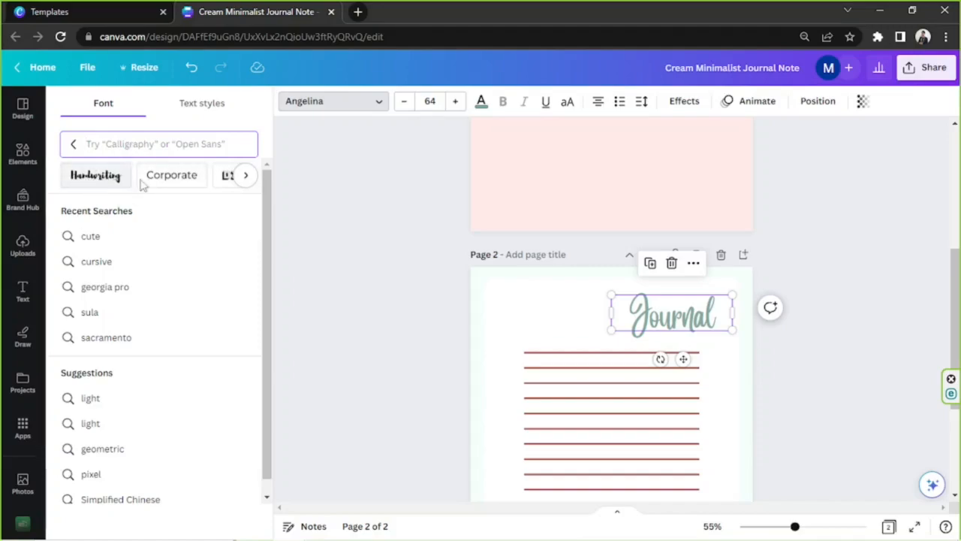
left_click(248, 179)
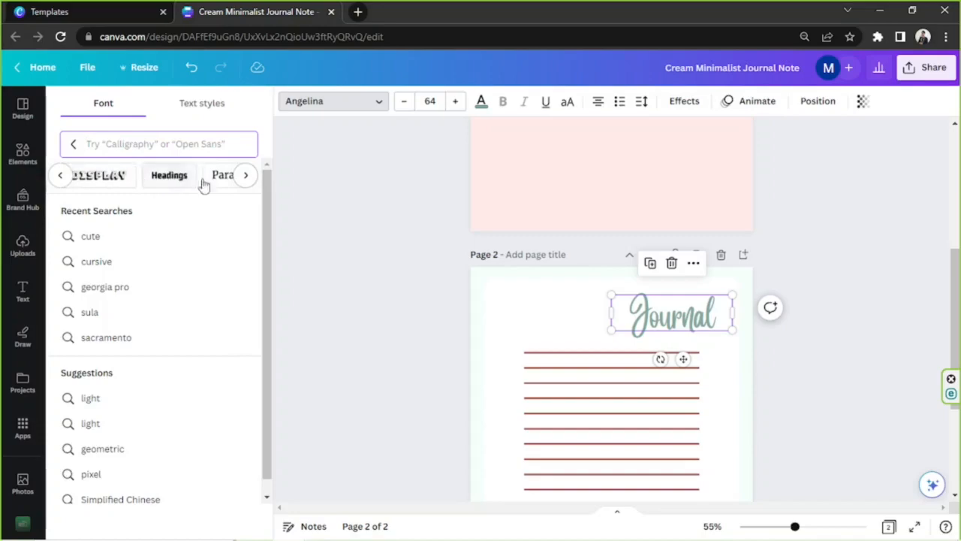
left_click(247, 178)
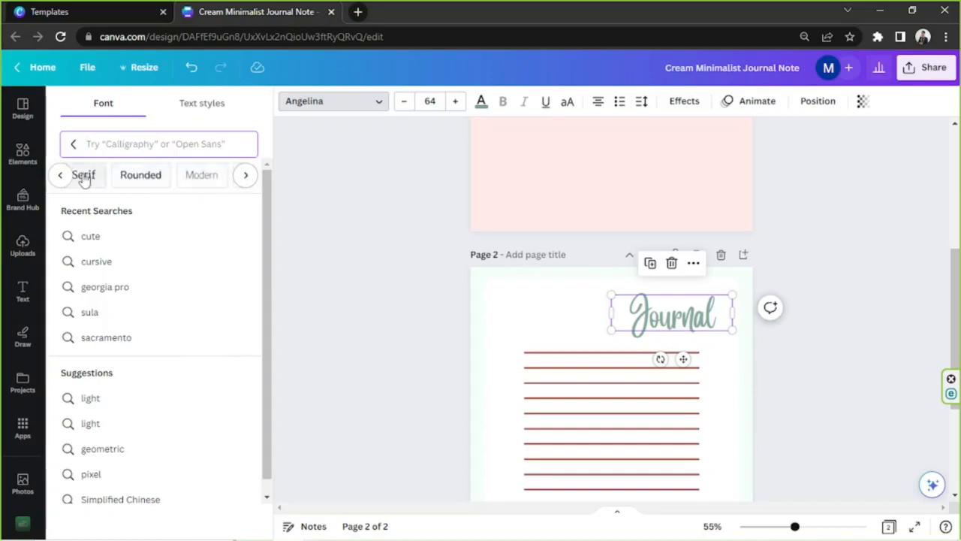
left_click(63, 175)
left_click(63, 175)
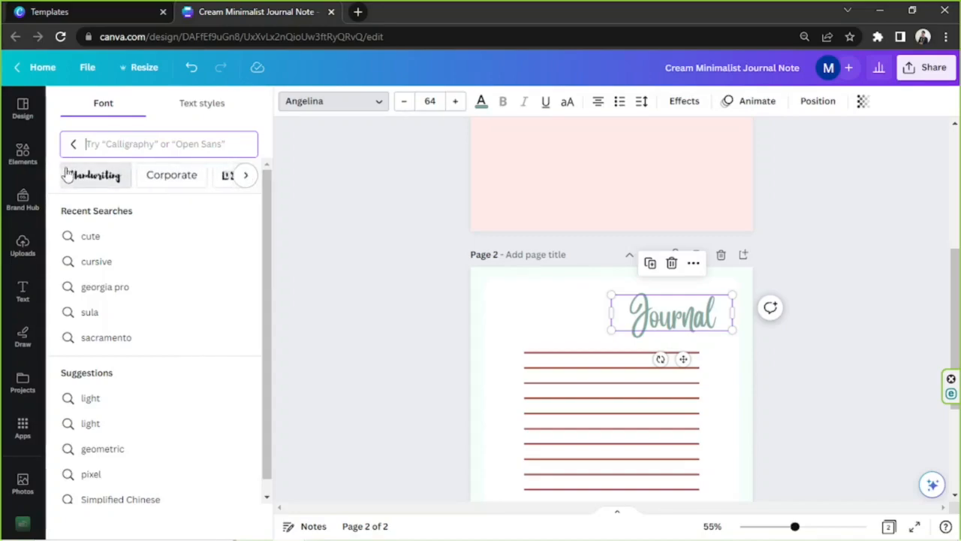
left_click(66, 174)
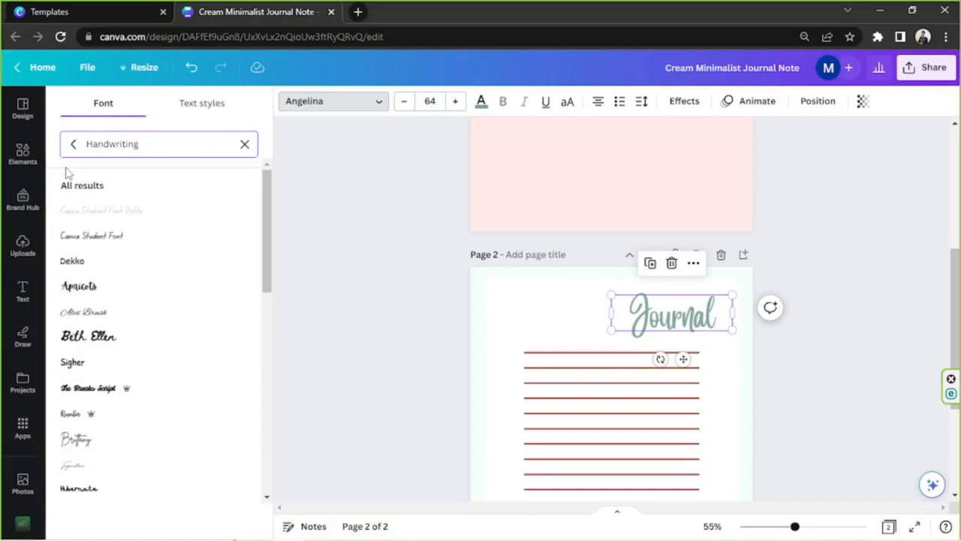
Try handwriting fonts on the Journal title, including Signature, Holiday, Daydream, Themysion and Shadow Script.
scroll(138, 315, "down", 1)
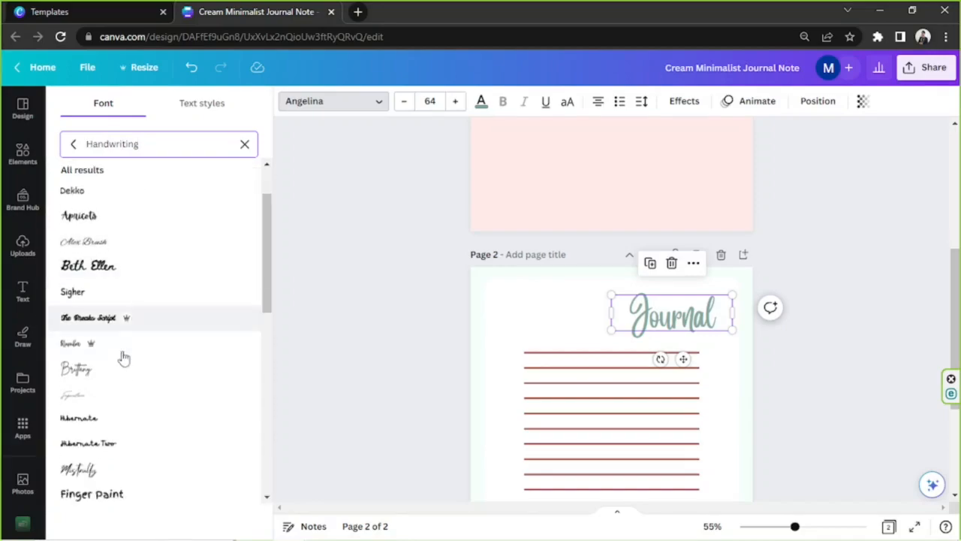
left_click(128, 391)
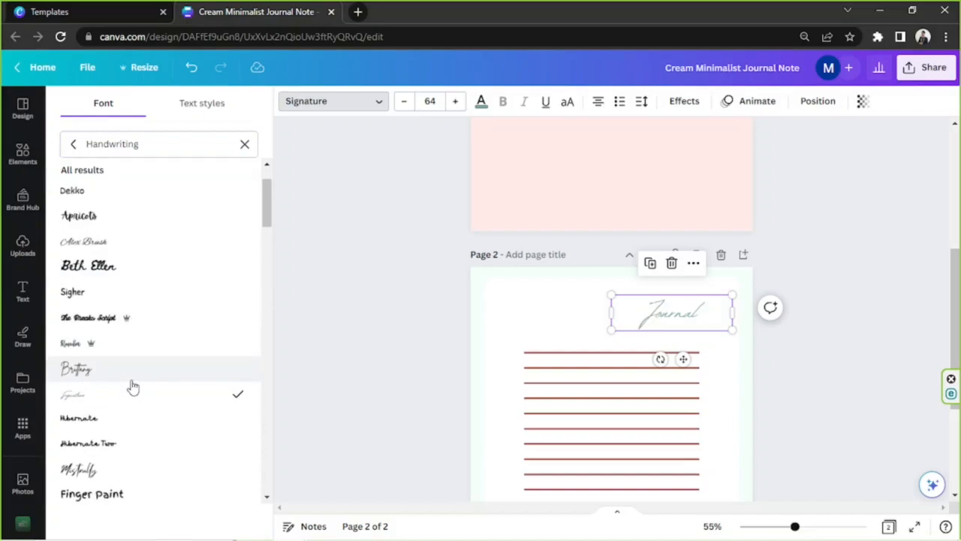
scroll(133, 387, "down", 2)
left_click(132, 383)
scroll(132, 384, "down", 2)
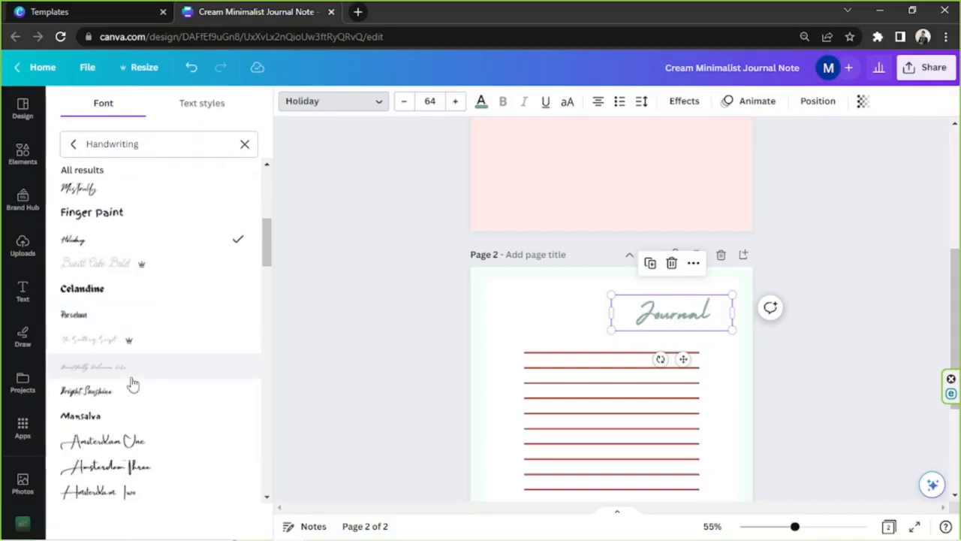
scroll(132, 384, "down", 2)
left_click(131, 377)
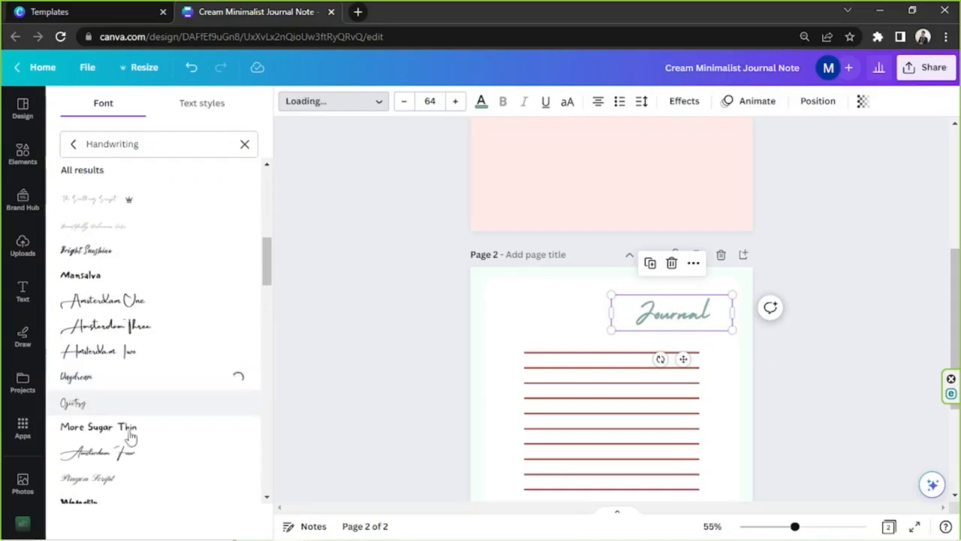
scroll(137, 432, "down", 4)
left_click(142, 305)
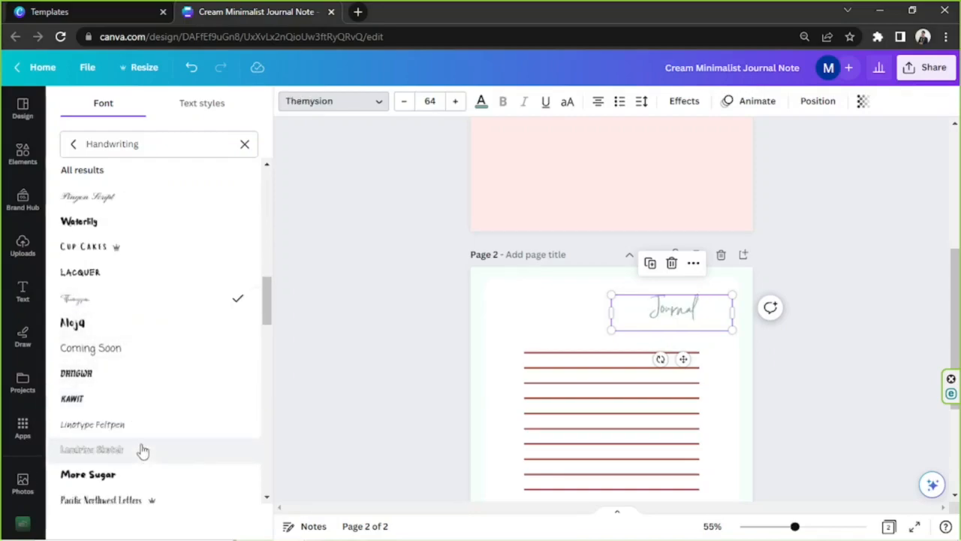
scroll(144, 435, "down", 4)
left_click(138, 400)
scroll(129, 405, "down", 2)
scroll(127, 404, "down", 7)
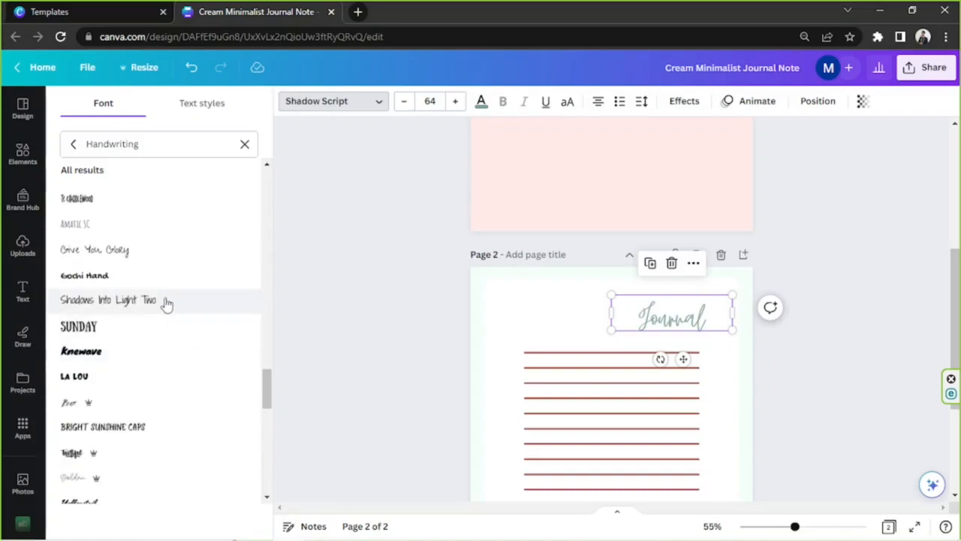
Search the fonts for "cursive" and set the Journal title in the Howell font.
triple_click(142, 141)
type("cursive")
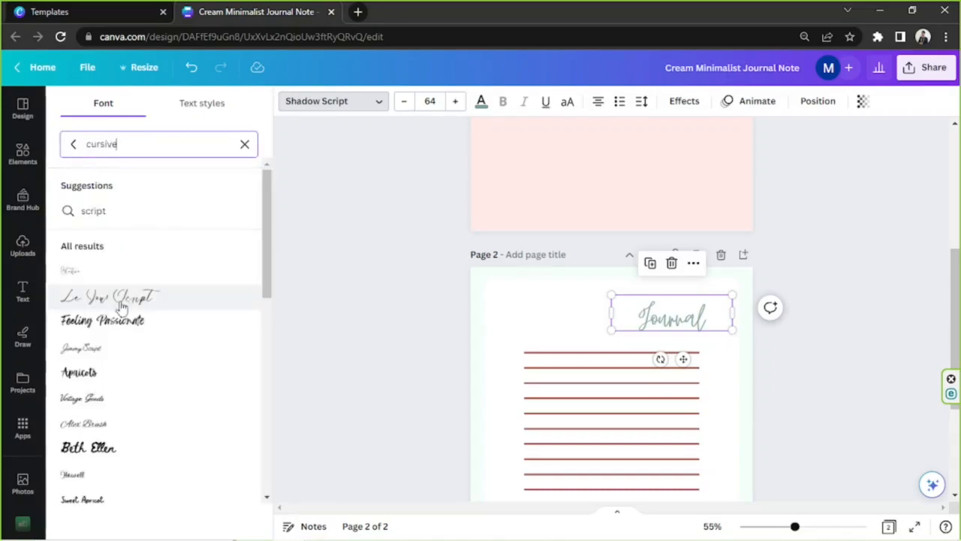
left_click(127, 297)
left_click(115, 357)
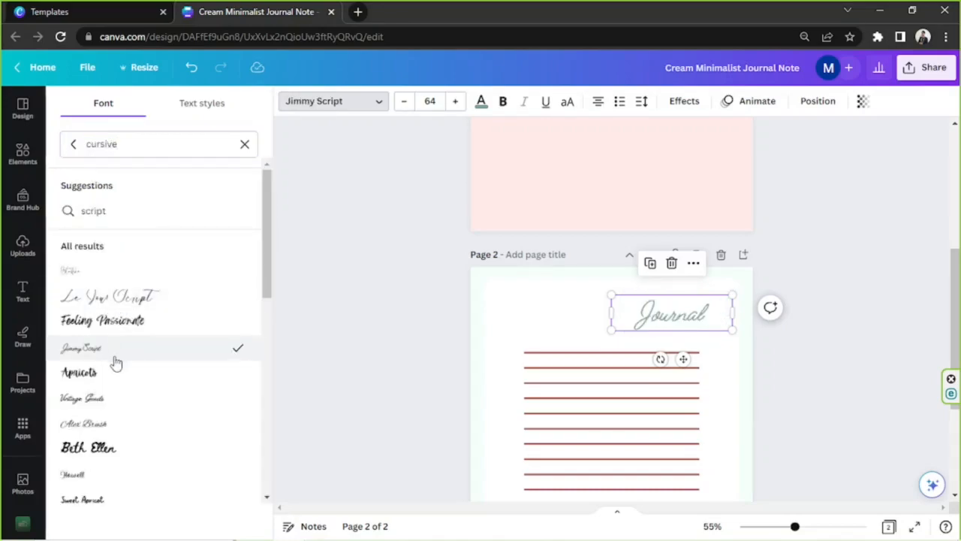
left_click(92, 472)
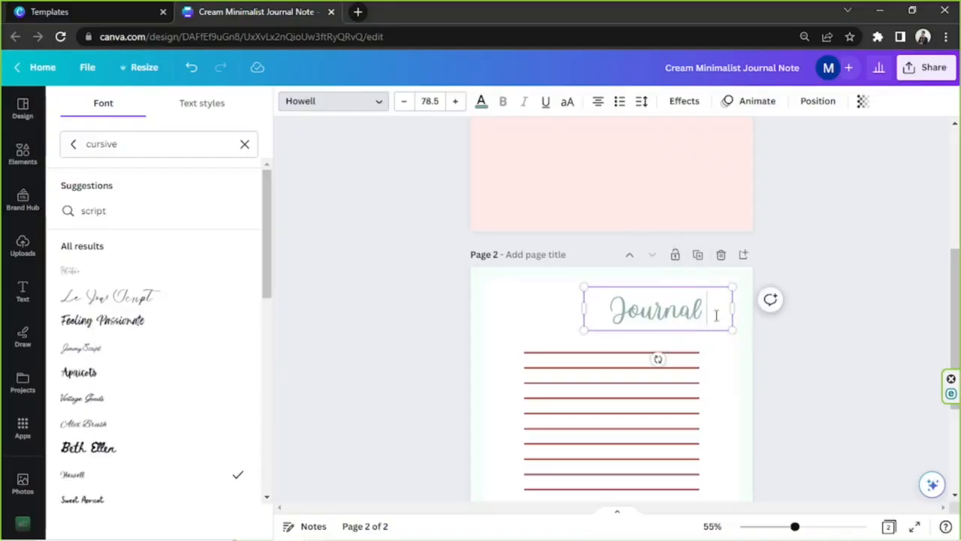
Try adding "#" and "No." after the word Journal in the title, removing each addition.
type("#")
key("BackSpace")
key("BackSpace")
type("No.")
key("BackSpace")
key("BackSpace")
key("BackSpace")
Shrink the title and move it to the left side of page 2, changing its text to "Dear Journal,".
left_click_drag(733, 287, 704, 328)
left_click_drag(673, 331, 592, 331)
double_click(590, 323)
type("Dear Journal")
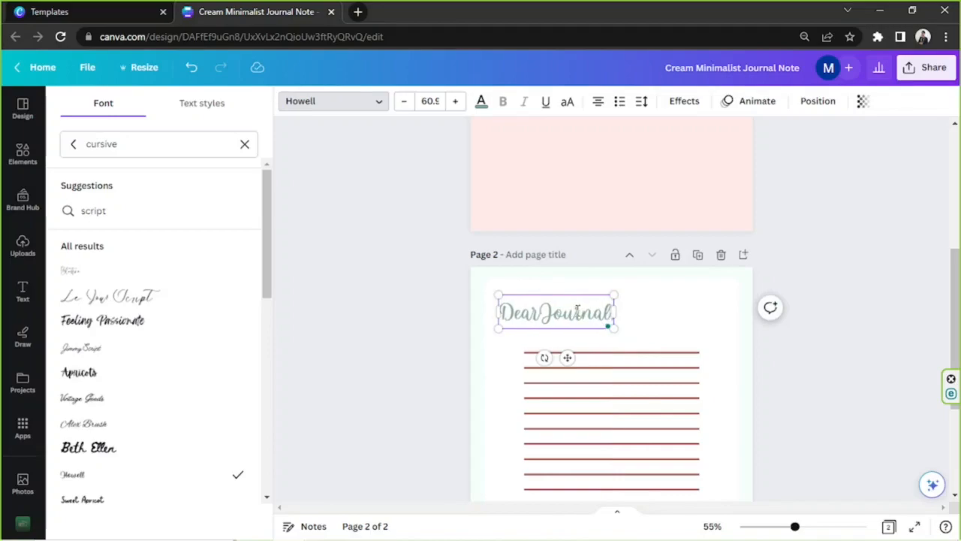
key("Return")
left_click_drag(614, 331, 573, 332)
left_click(595, 325)
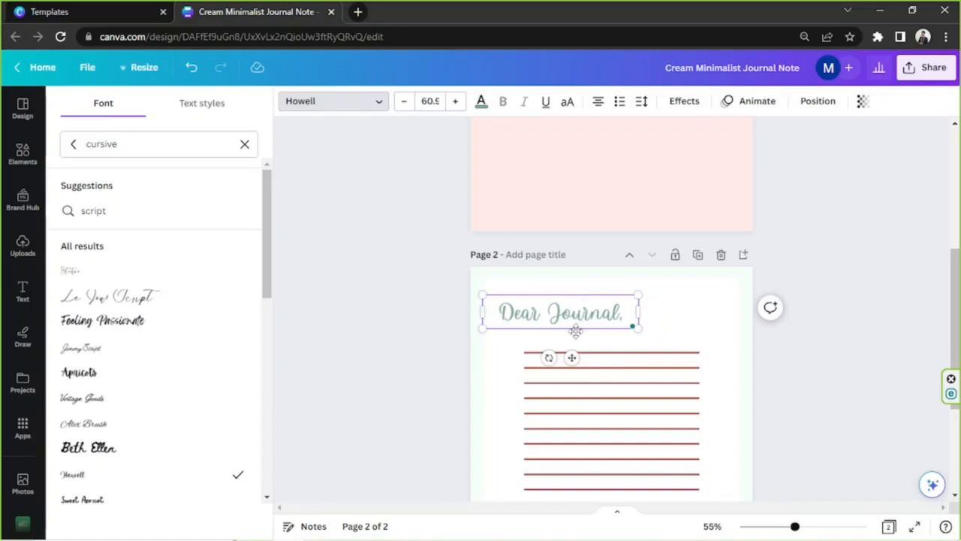
Reduce the "Dear Journal," heading to size 50.4 and place it just above the first line at the left.
left_click_drag(576, 330, 573, 341)
left_click_drag(637, 304, 612, 310)
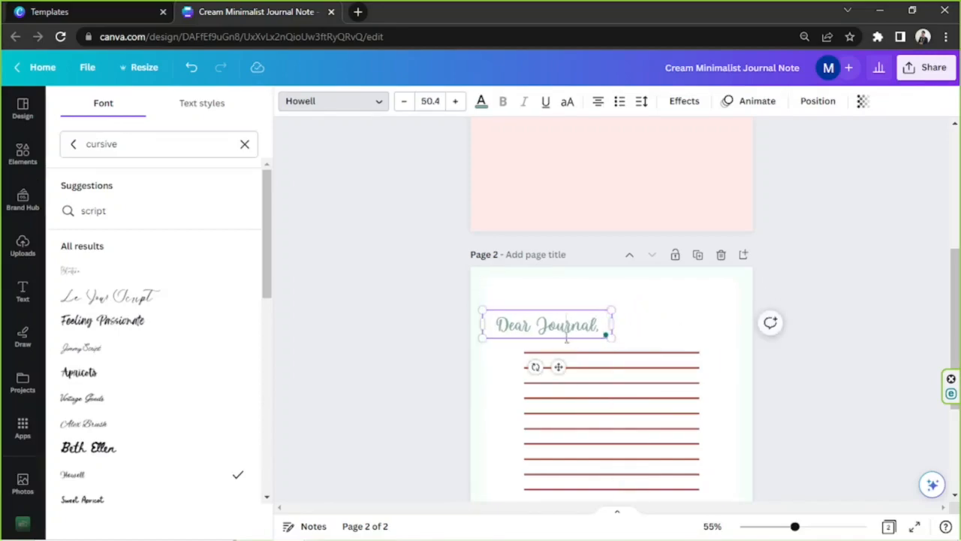
left_click_drag(560, 342, 558, 338)
left_click(855, 347)
Lengthen the first red journal line at both ends so it nearly spans the white panel's width.
scroll(854, 345, "down", 2)
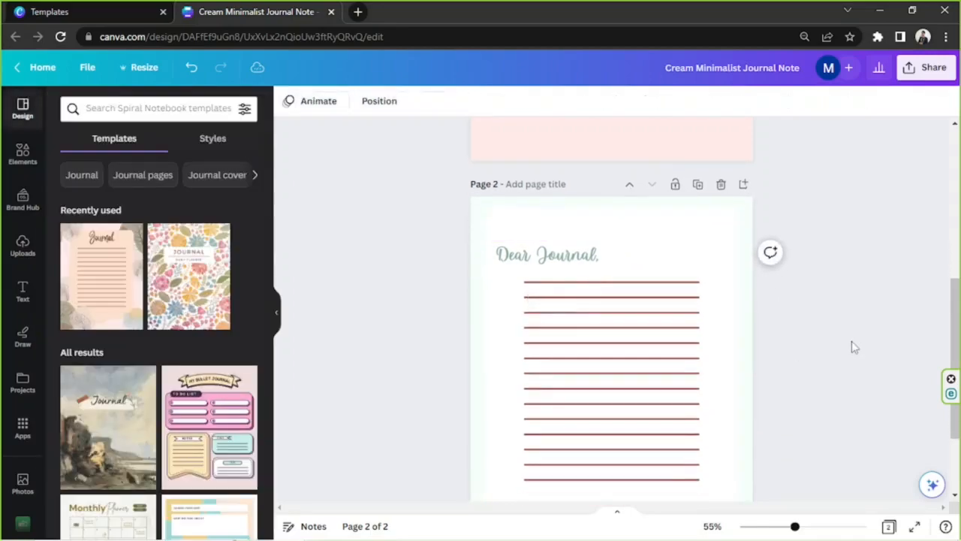
left_click(634, 286)
left_click(634, 287)
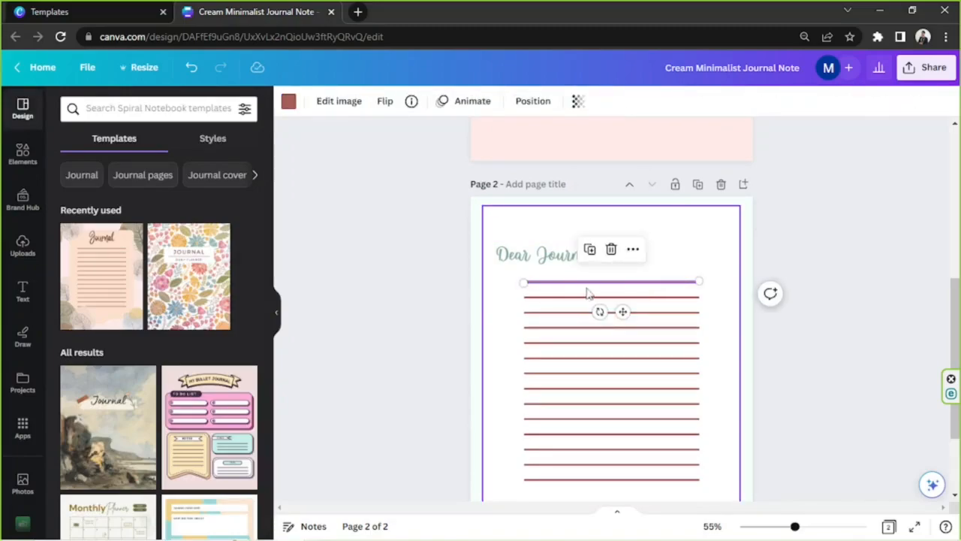
left_click_drag(523, 283, 499, 282)
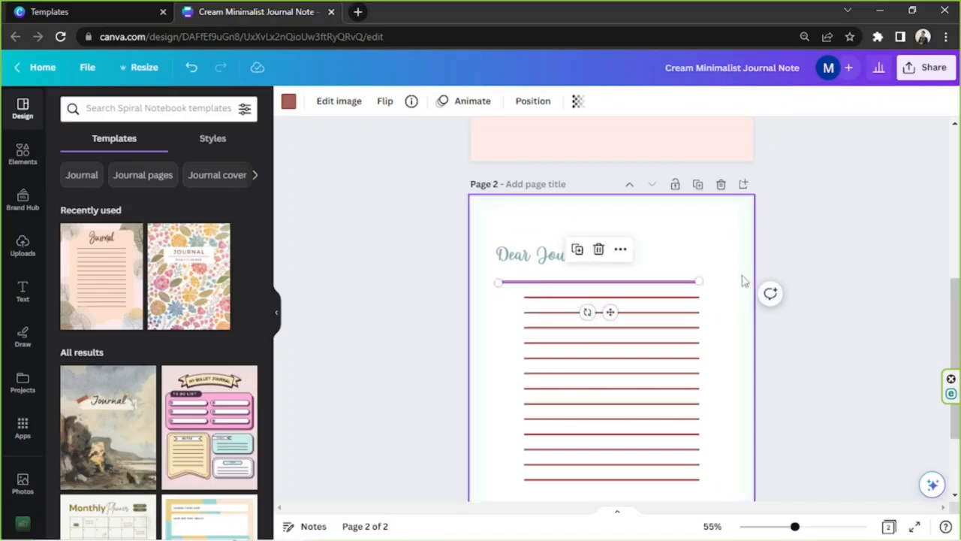
left_click_drag(702, 283, 726, 284)
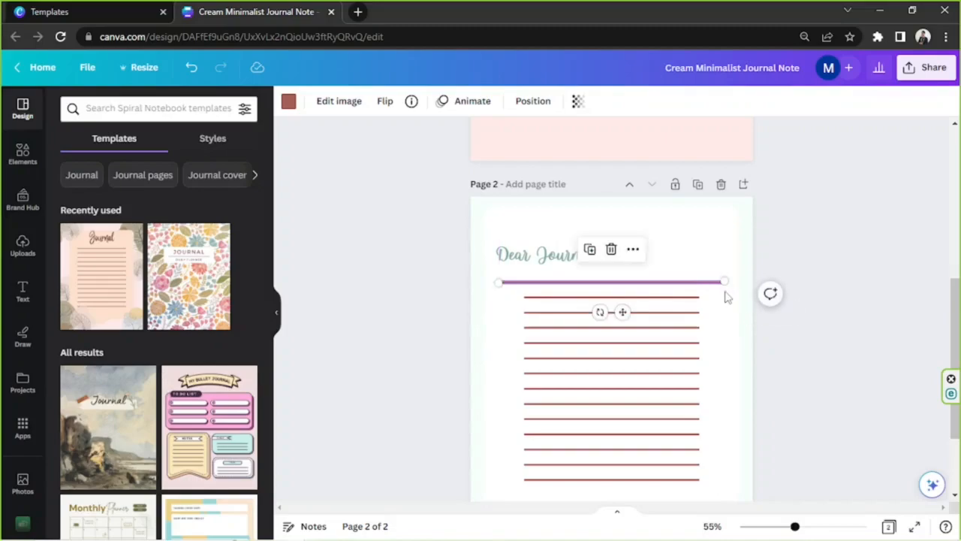
Recolor the lengthened first journal line on page 2 with the green document color.
scroll(723, 296, "up", 1)
scroll(695, 296, "down", 1)
left_click(289, 102)
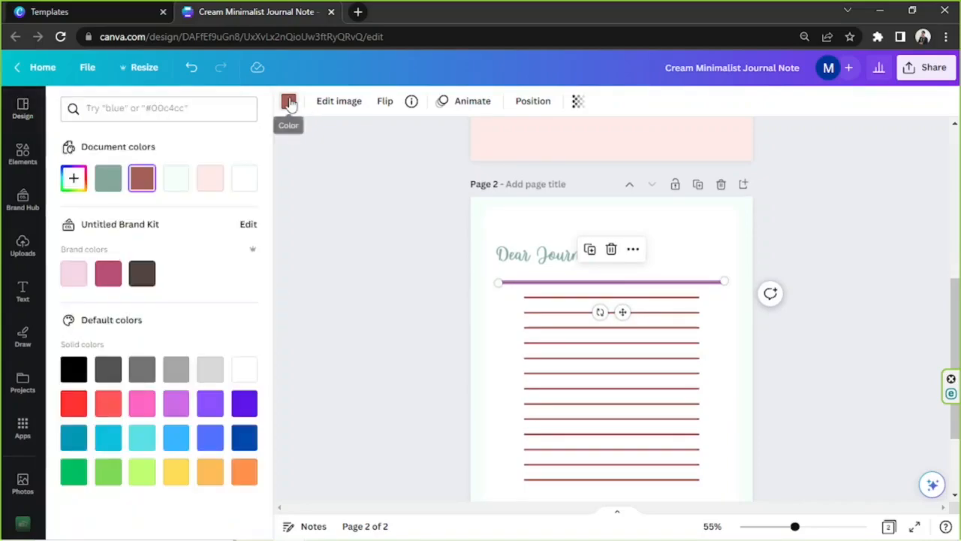
left_click(108, 177)
left_click(841, 278)
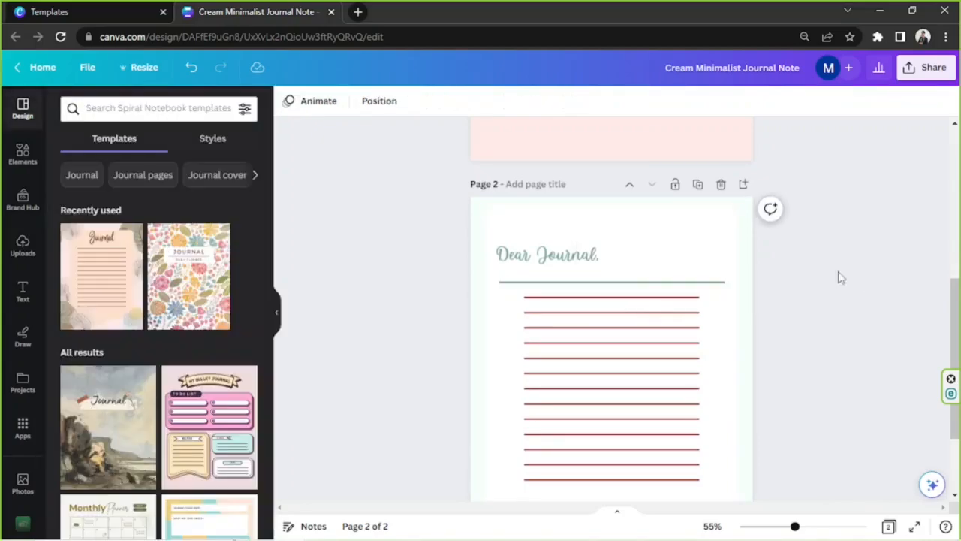
left_click(703, 286)
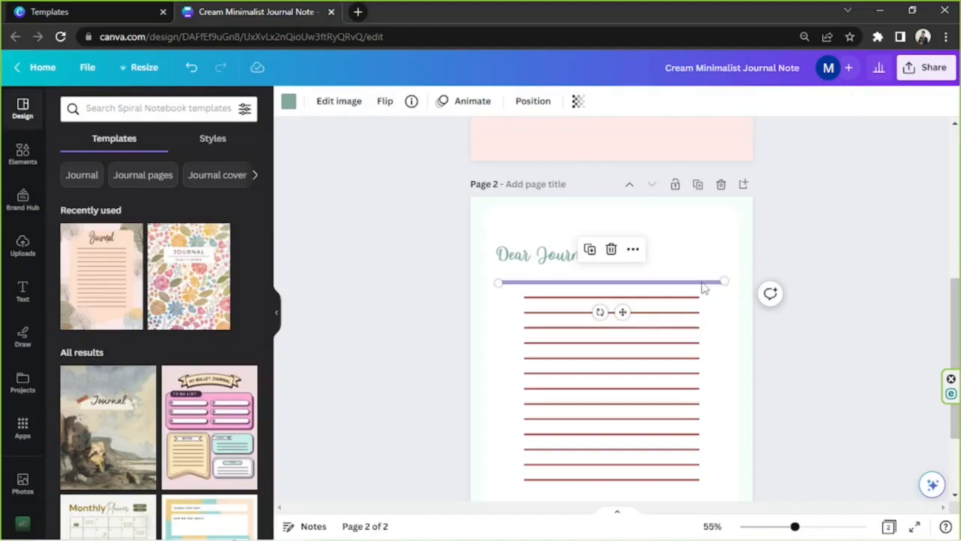
left_click(717, 242)
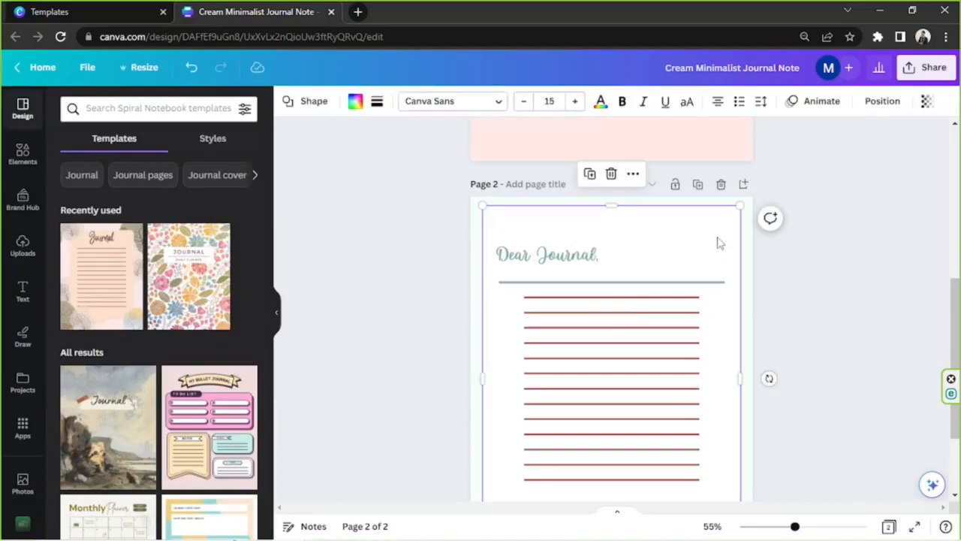
left_click(826, 265)
left_click(712, 260)
left_click_drag(579, 287, 579, 311)
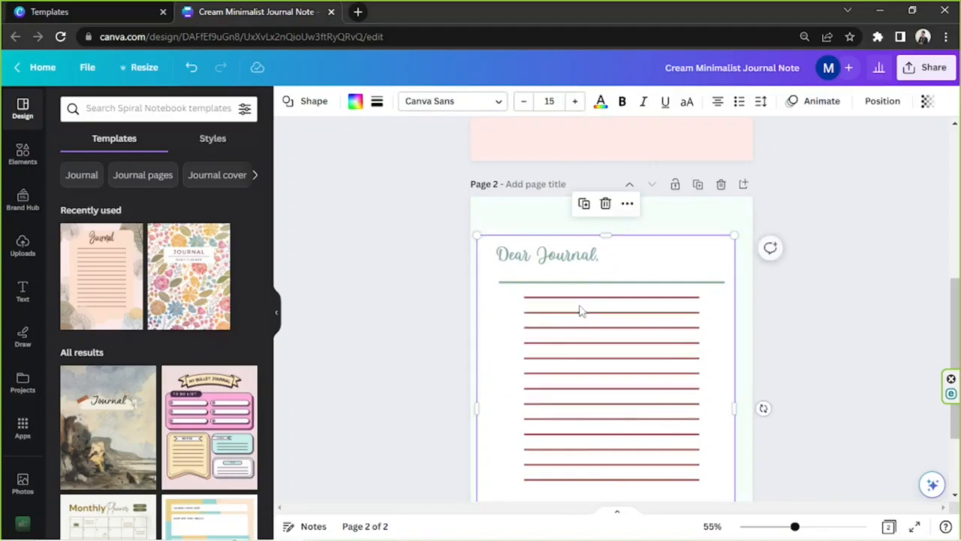
key("ctrl+z")
Replace the green line under the "Dear Journal," heading with a new black straight line starting near the panel's left margin.
key("l")
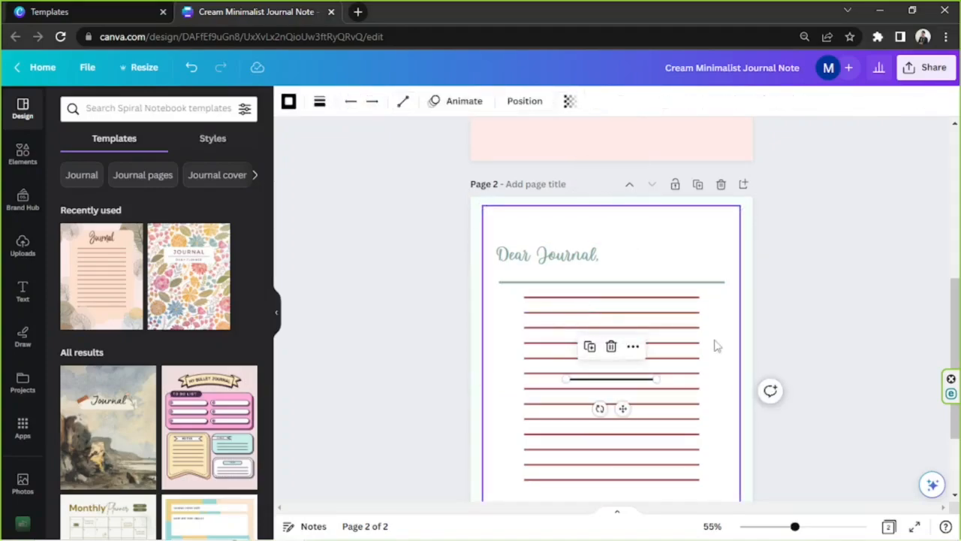
left_click_drag(623, 408, 652, 301)
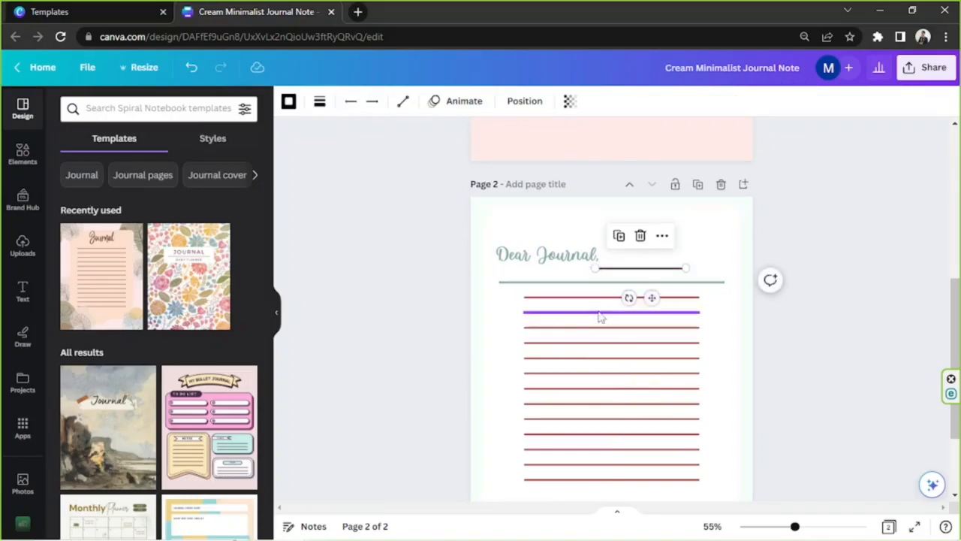
left_click(526, 282)
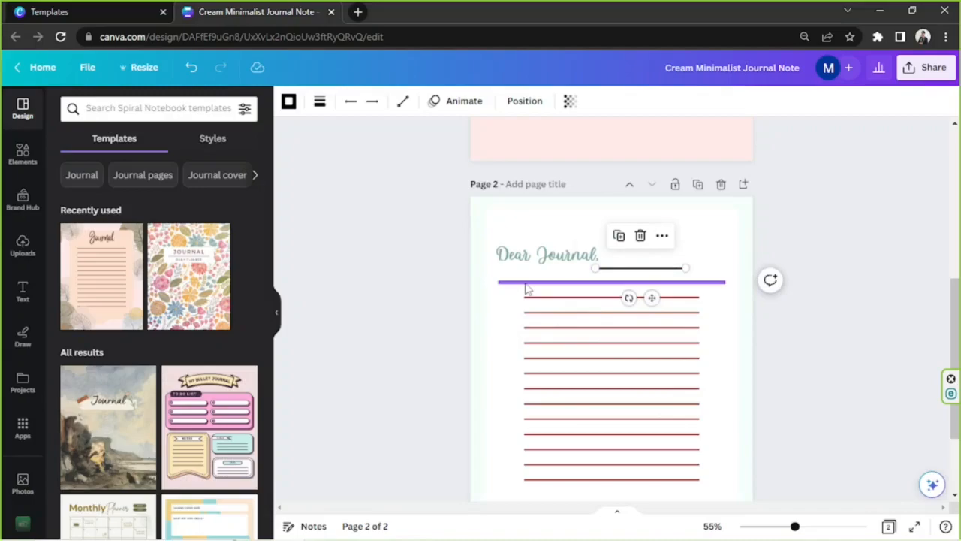
key("Delete")
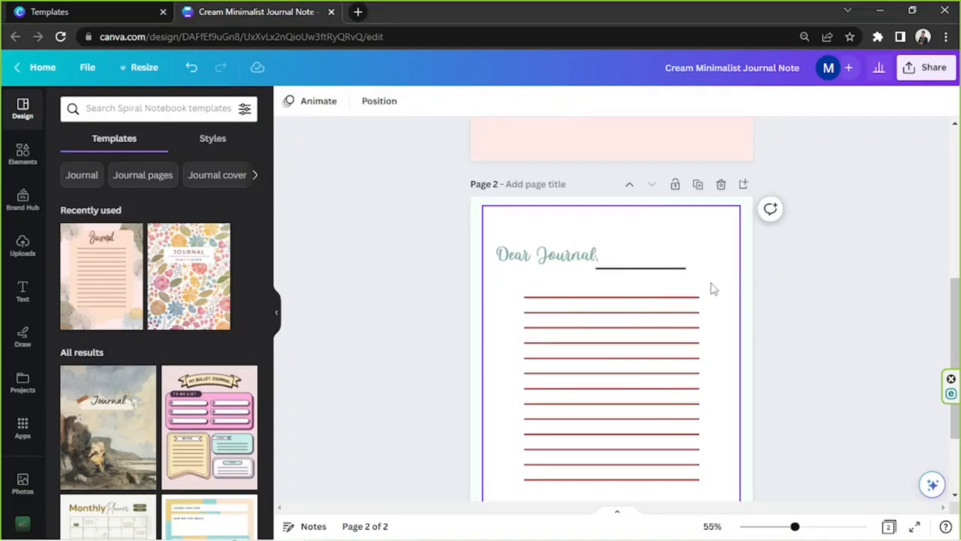
left_click(639, 268)
left_click_drag(652, 296, 558, 308)
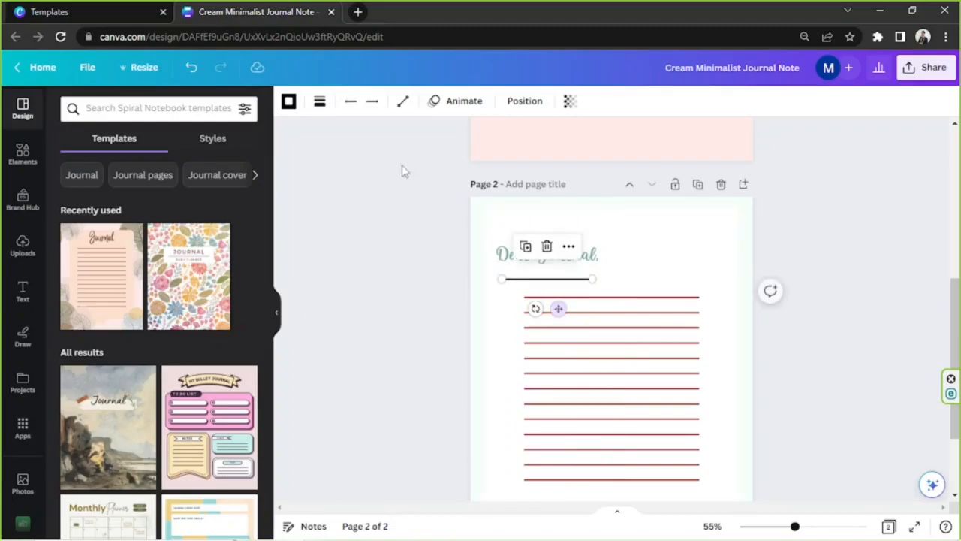
Try weights of 2, 100 and 50 on the new black line and settle on a line weight of 1.
left_click(320, 105)
left_click_drag(325, 213, 323, 219)
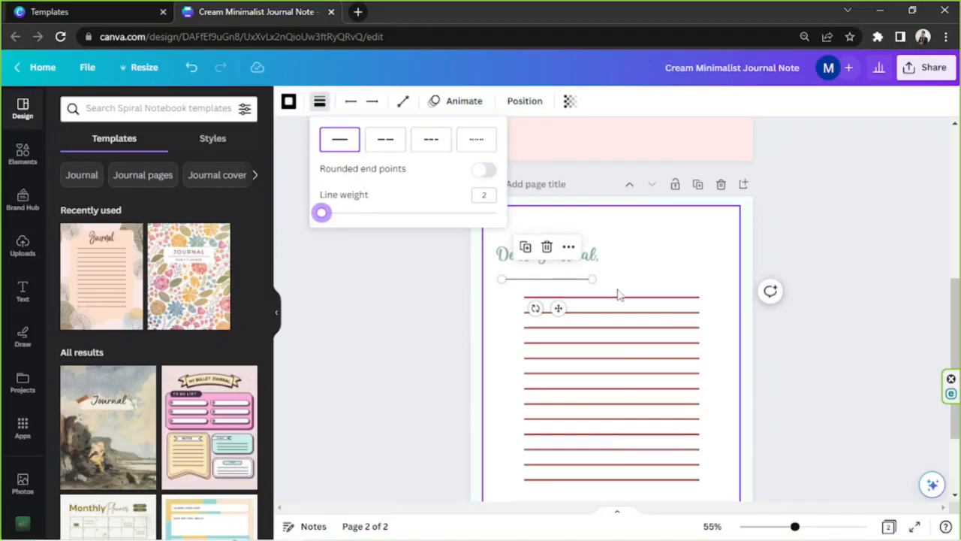
left_click(481, 197)
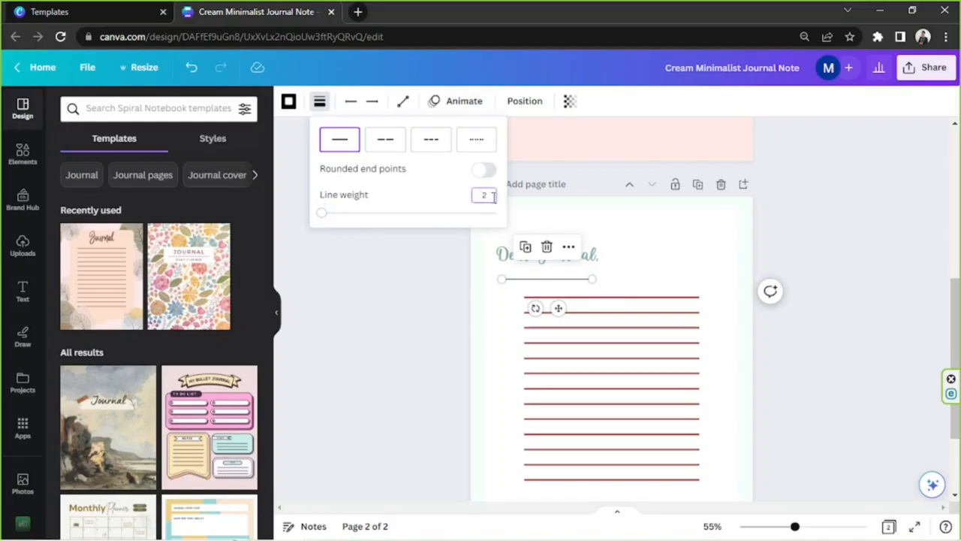
type("100")
key("Return")
double_click(479, 195)
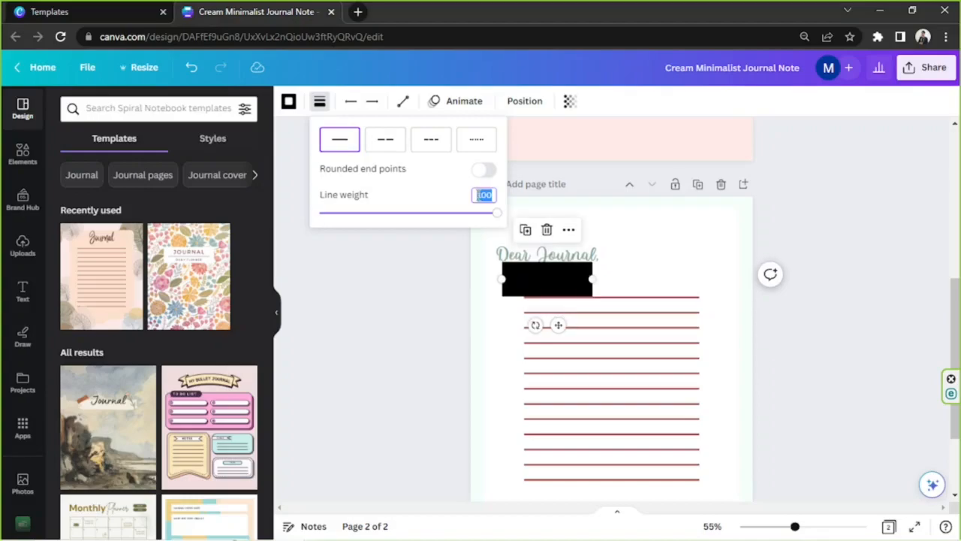
key("Return")
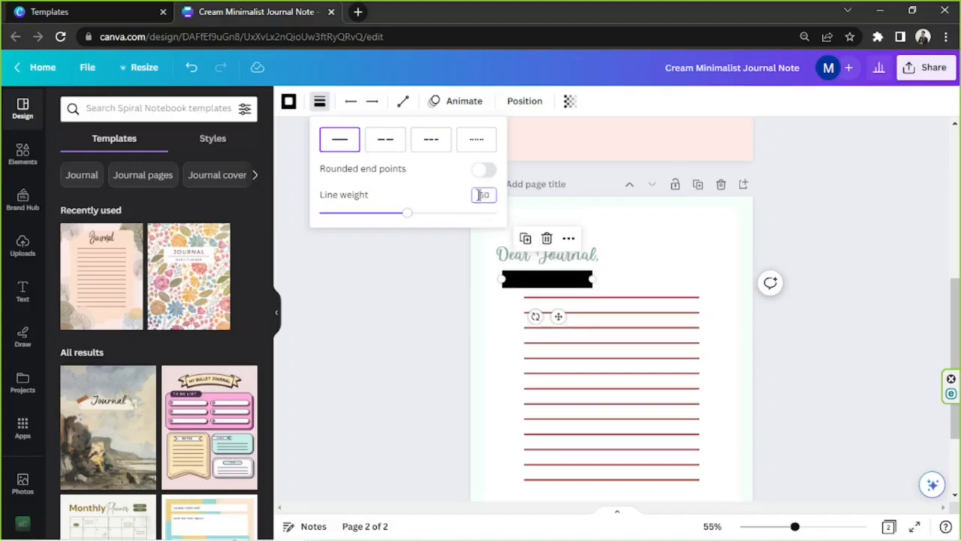
key("Return")
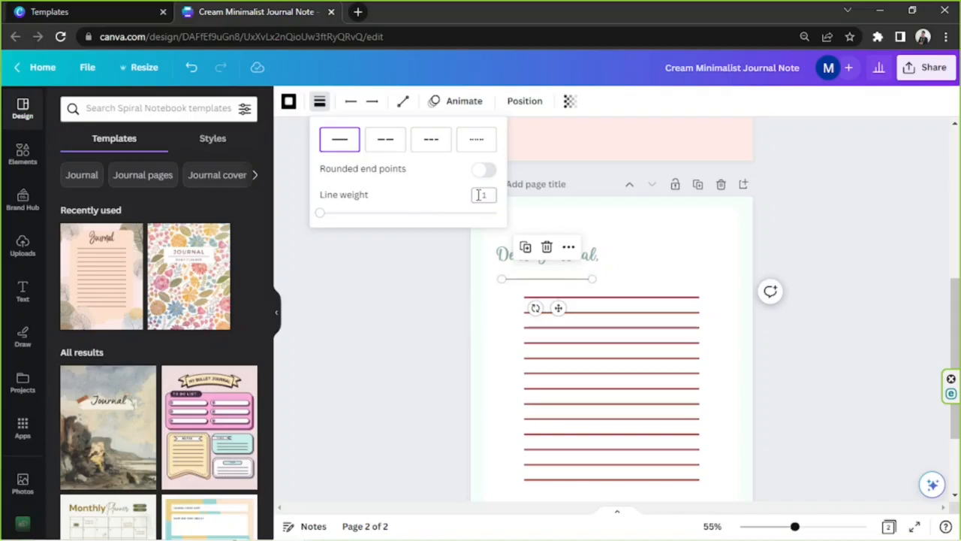
Extend the thin line to the right so it nearly spans the white panel, and lower it slightly below the heading.
left_click_drag(593, 280, 724, 280)
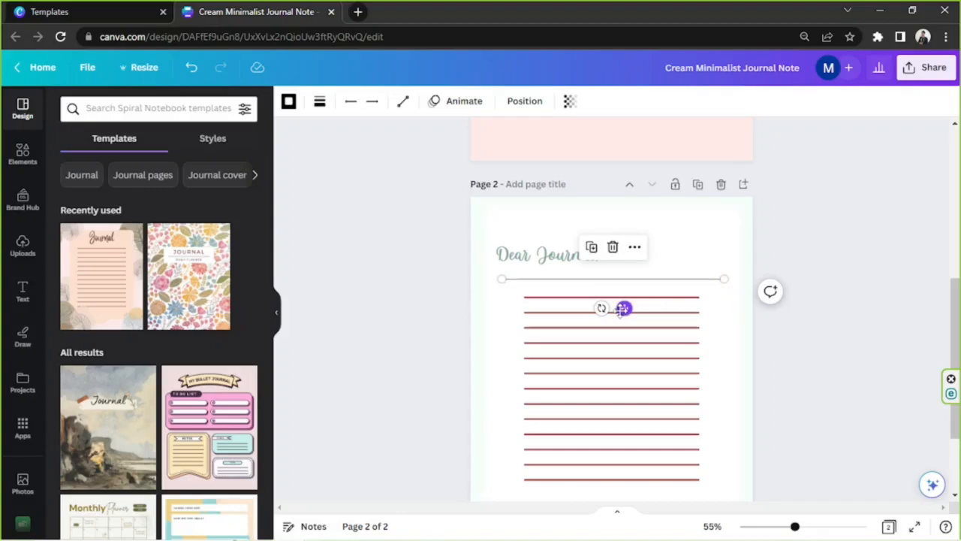
left_click_drag(620, 315, 620, 319)
left_click(805, 311)
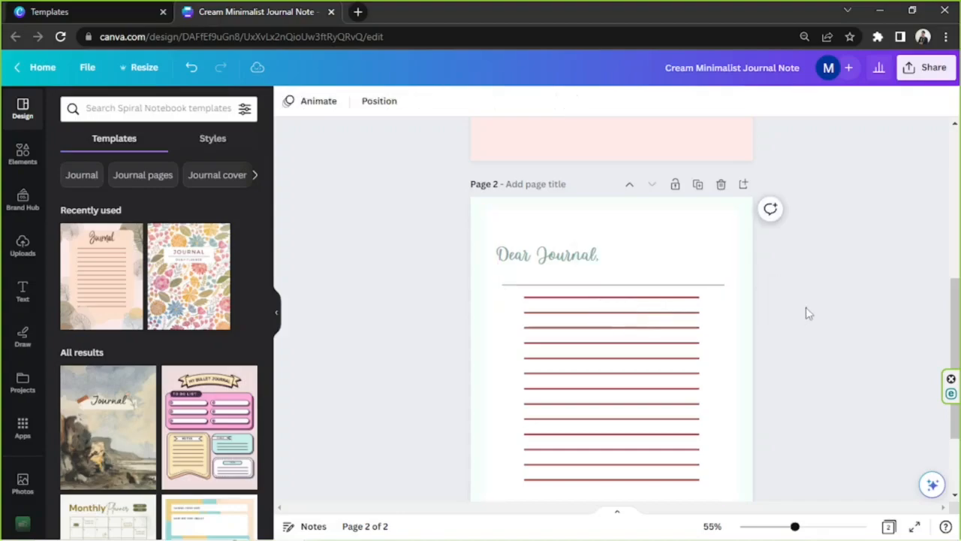
Delete all the remaining red journal lines from page 2.
left_click(530, 299)
key("Delete")
left_click(543, 316)
left_click(543, 314)
key("Delete")
left_click(546, 327)
left_click(546, 328)
key("Delete")
left_click(545, 343)
key("Delete")
left_click(547, 358)
key("Delete")
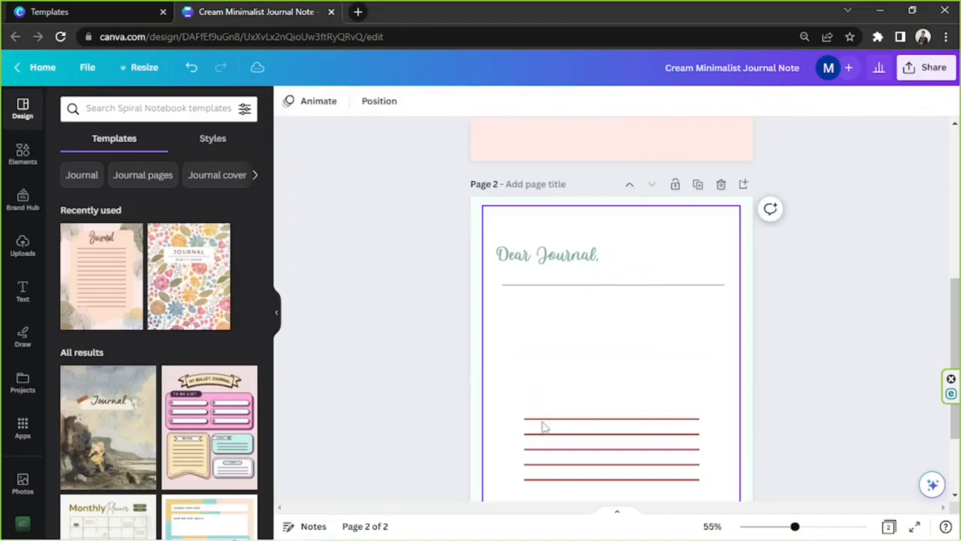
left_click(543, 419)
key("Delete")
left_click(546, 428)
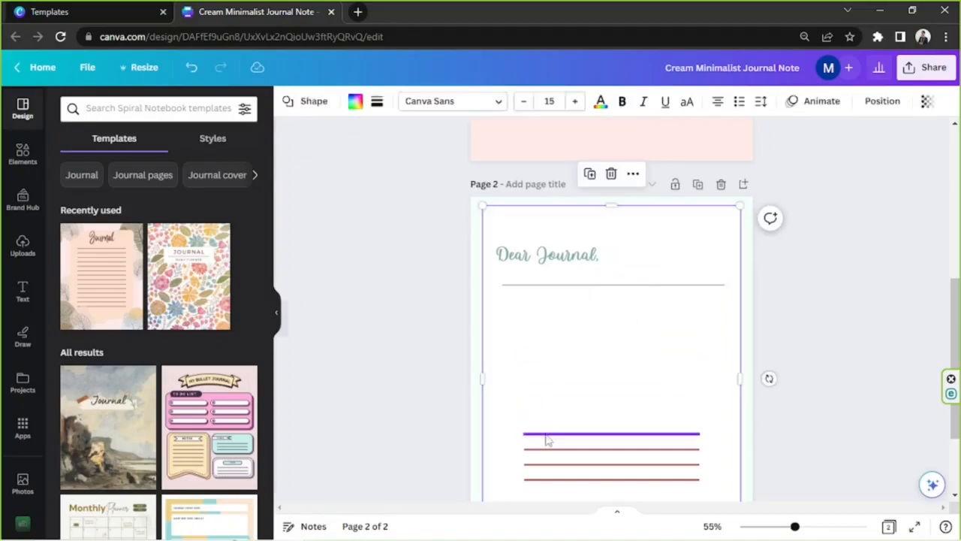
scroll(573, 358, "down", 1)
left_click(574, 384)
key("Delete")
left_click(574, 399)
key("Delete")
left_click(571, 414)
key("Delete")
left_click(568, 430)
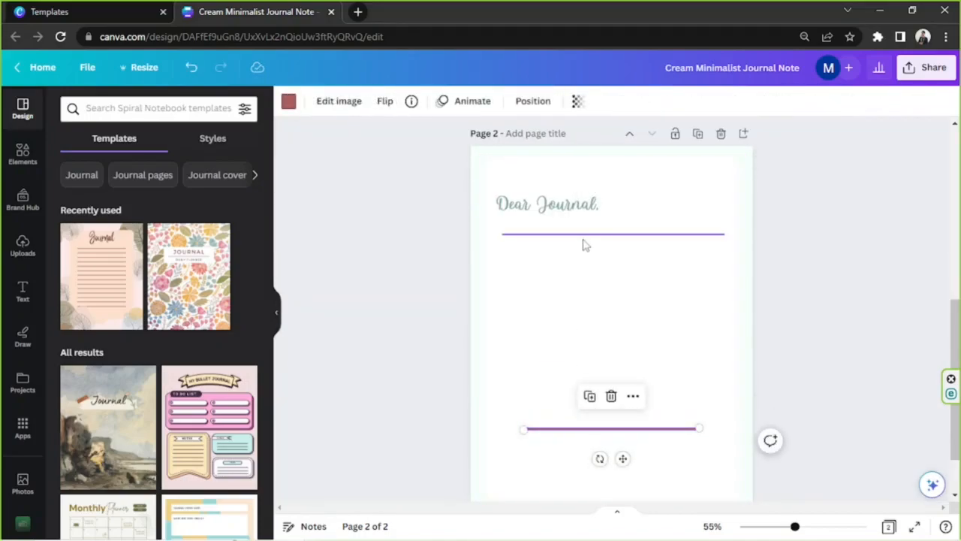
left_click(610, 398)
Duplicate the thin line below itself, aligned at its ends, and repeat at equal spacing until the lines fill the white panel.
left_click(614, 237)
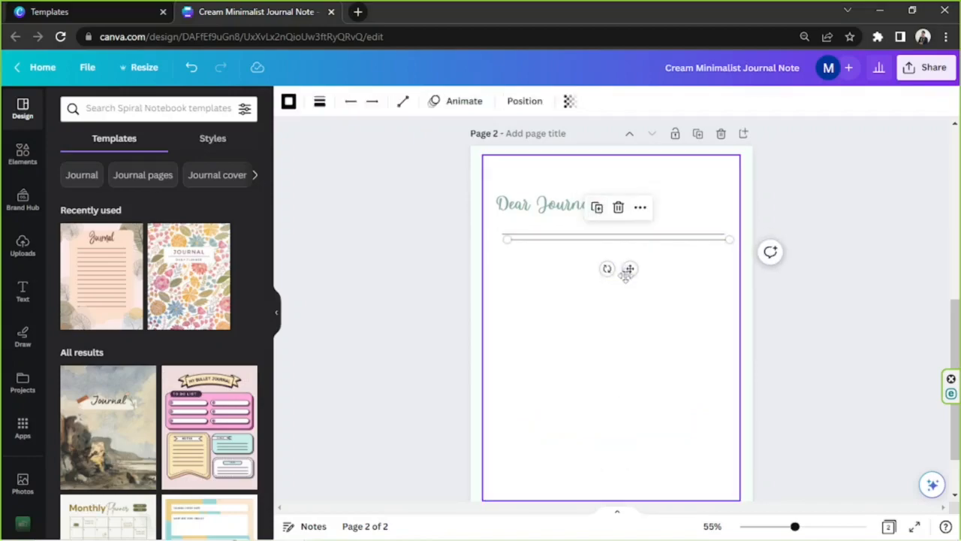
left_click_drag(628, 268, 622, 279)
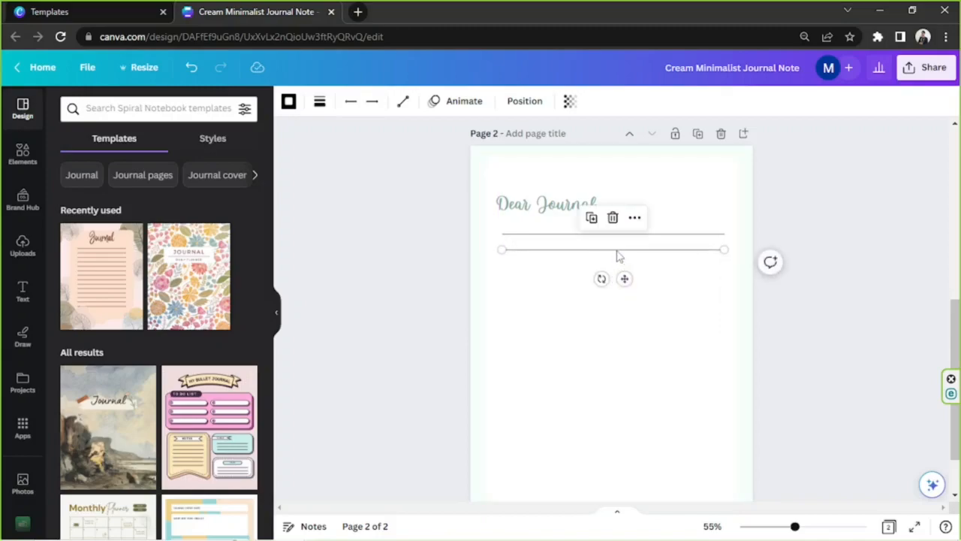
left_click(591, 217)
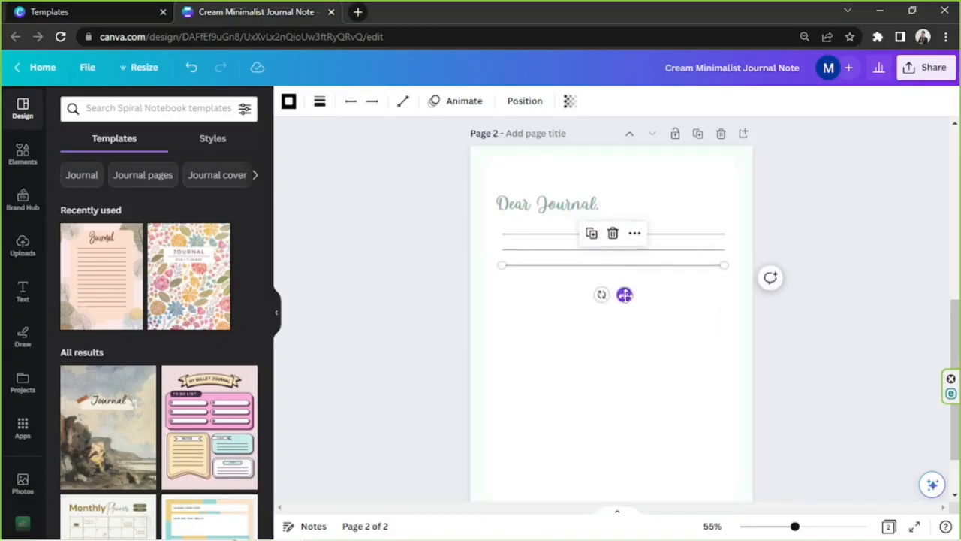
left_click(592, 233)
left_click(591, 248)
left_click(592, 266)
left_click(591, 281)
left_click(592, 296)
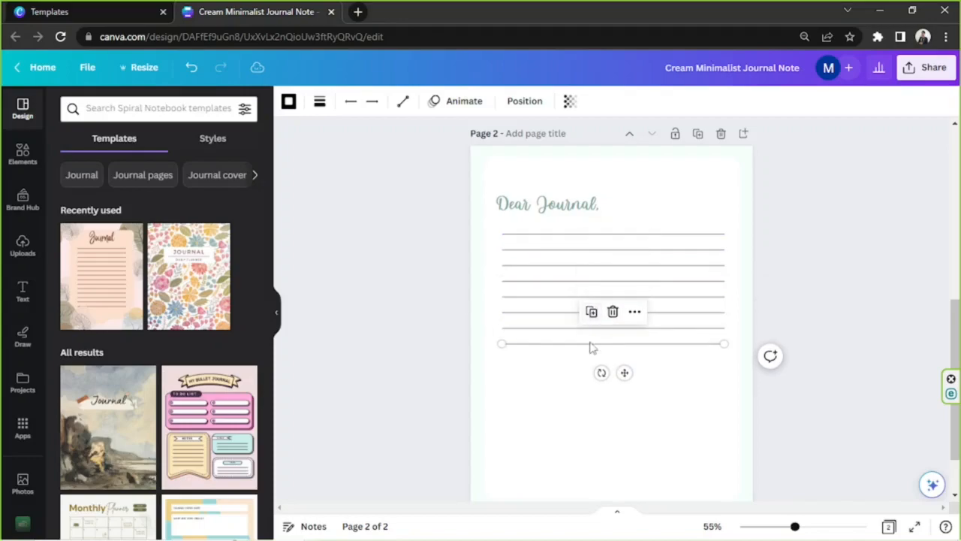
left_click(591, 311)
left_click(592, 326)
left_click(591, 343)
scroll(590, 458, "down", 2)
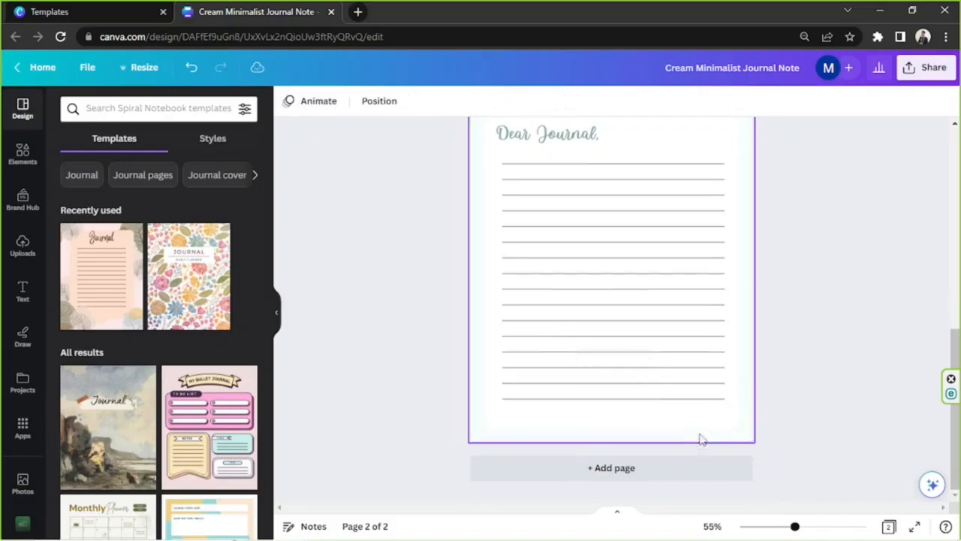
Shorten the white panel from its bottom edge to about 7.8 wide by 10.1 high.
left_click(674, 429)
left_click_drag(610, 433, 610, 424)
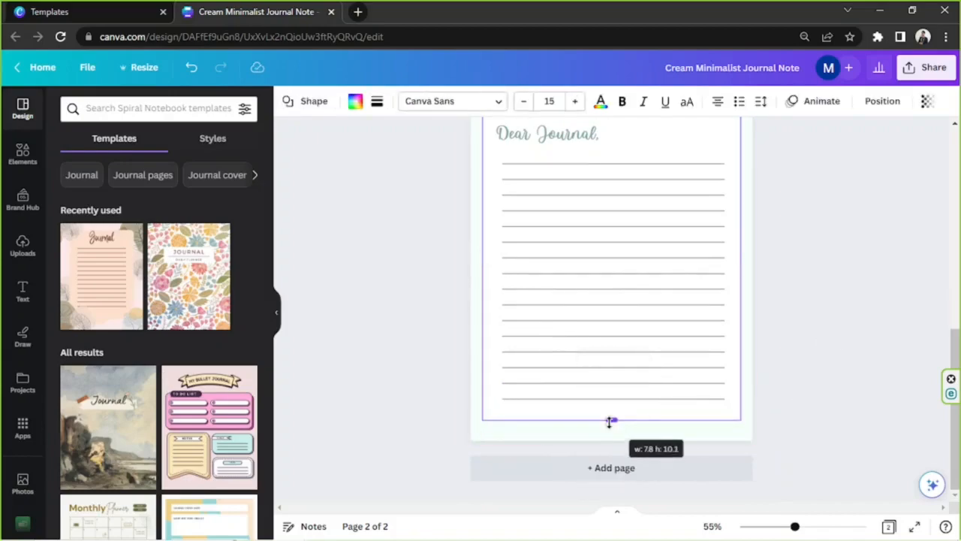
left_click(787, 404)
scroll(788, 404, "up", 2)
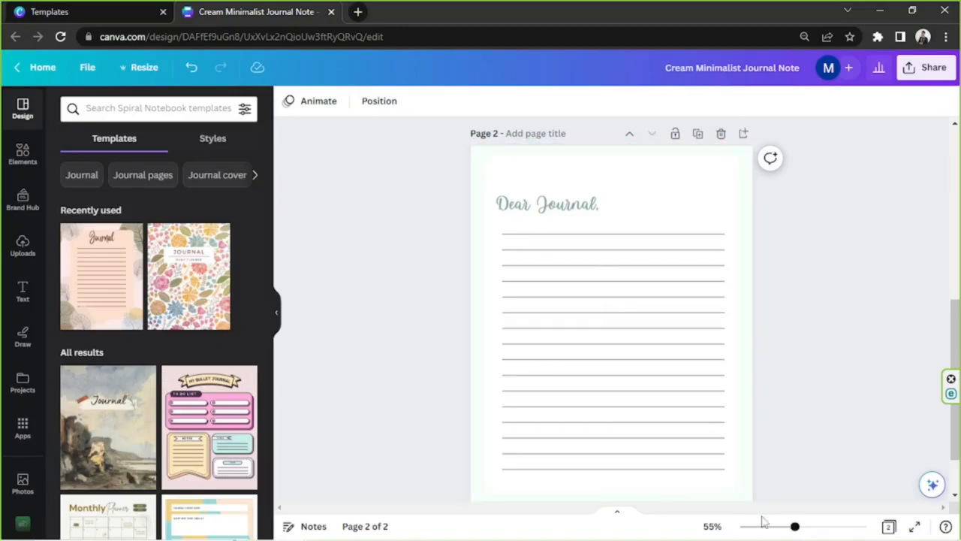
Search the elements library for "polaroid".
left_click_drag(799, 529, 792, 530)
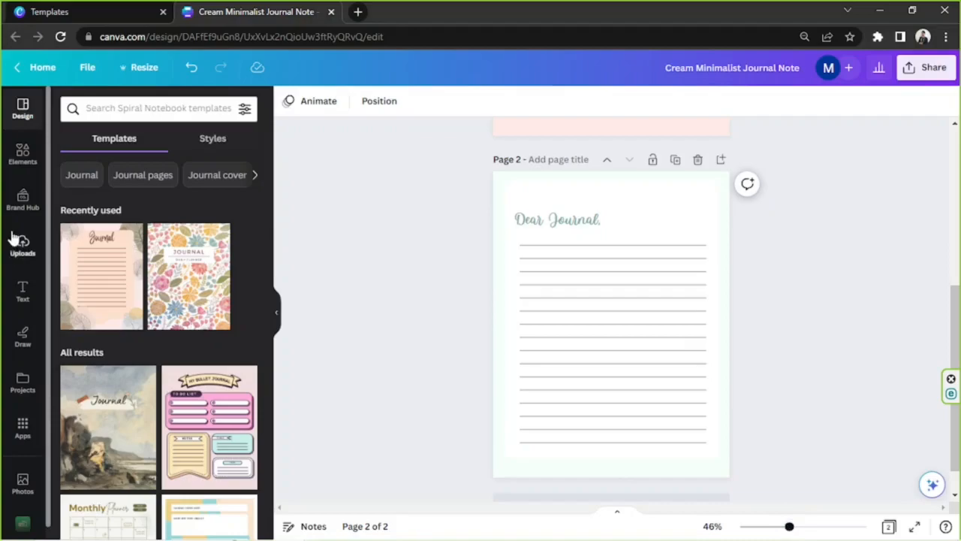
left_click(23, 165)
left_click(122, 109)
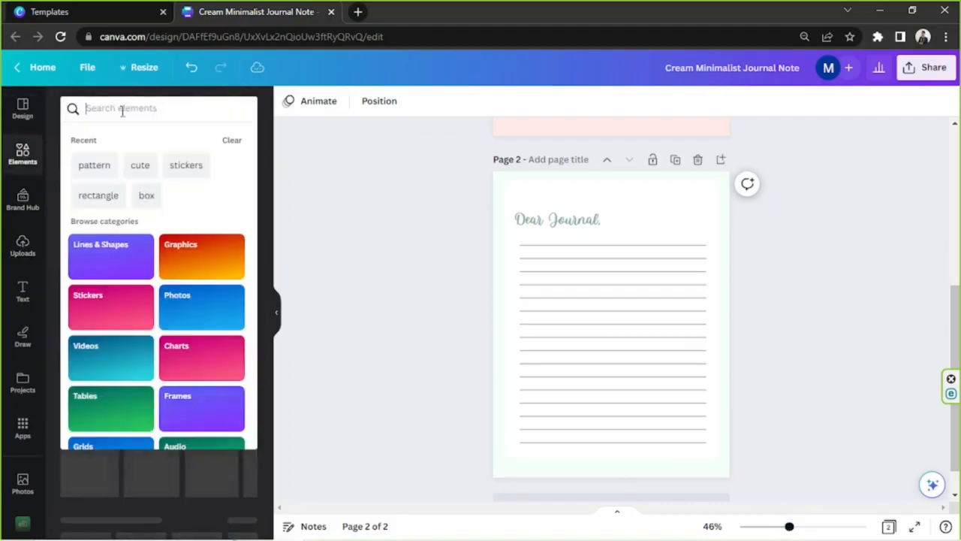
type("pol")
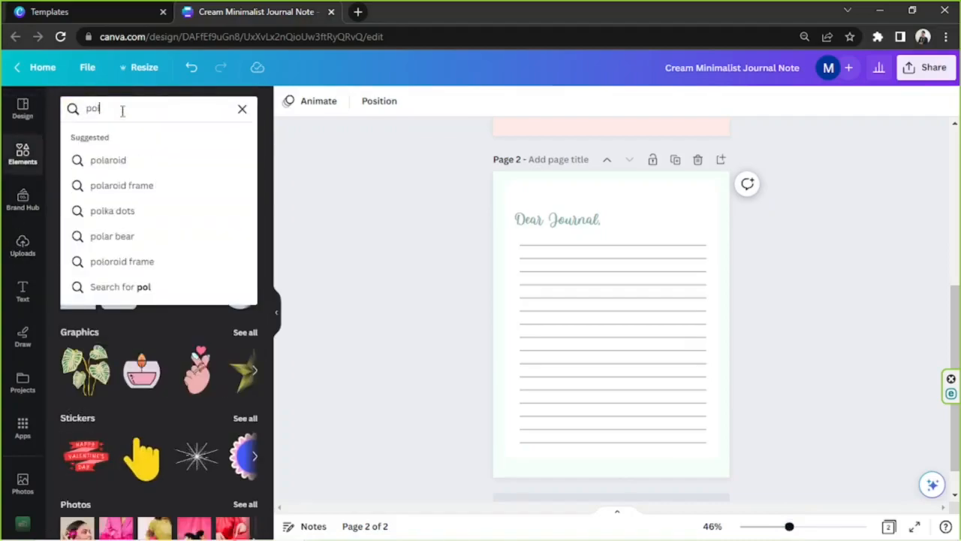
type("aroid")
key("Return")
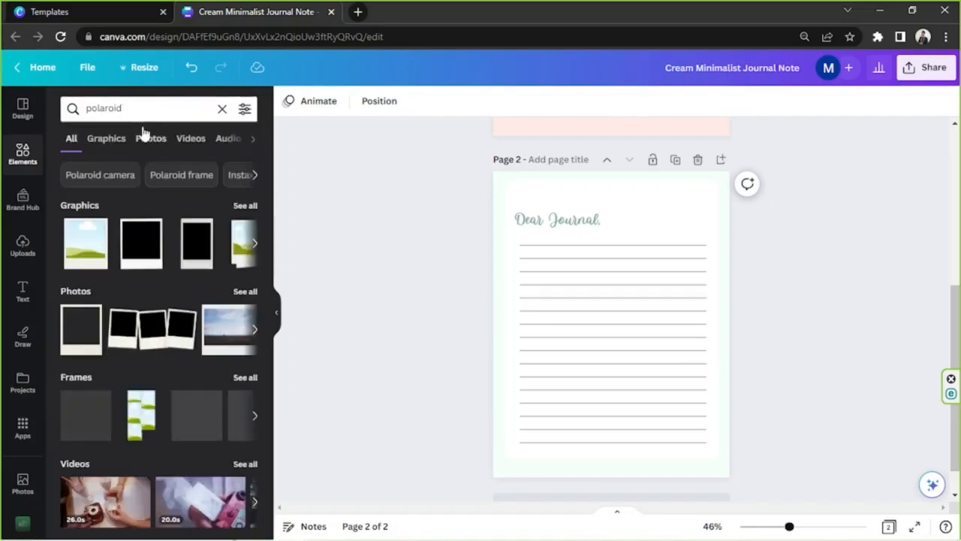
Add the first polaroid graphic to page 2, shrink it, and place it tilted clockwise in the upper-right corner beside the heading.
left_click(73, 242)
scroll(678, 303, "up", 2)
left_click_drag(611, 349, 658, 271)
left_click_drag(656, 405, 639, 406)
left_click_drag(601, 357, 613, 340)
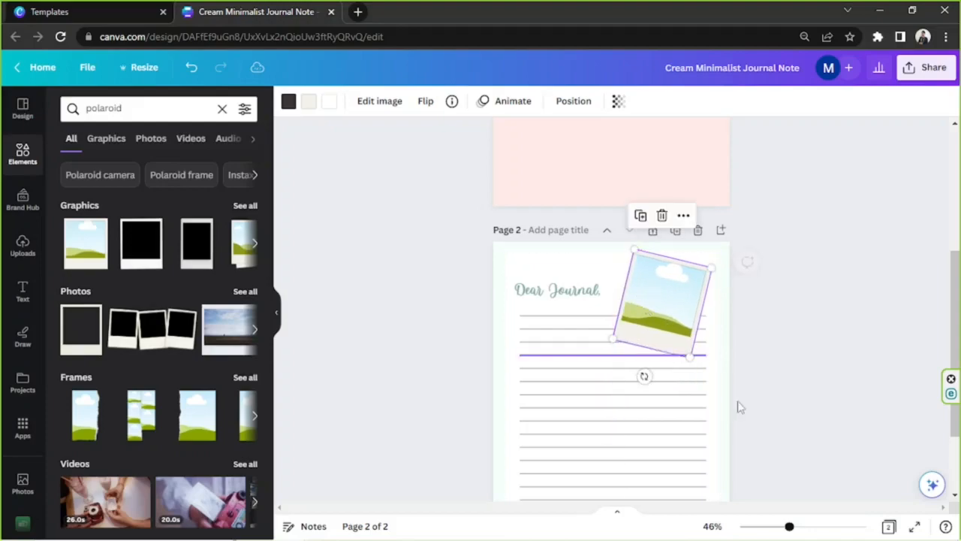
left_click_drag(788, 528, 813, 528)
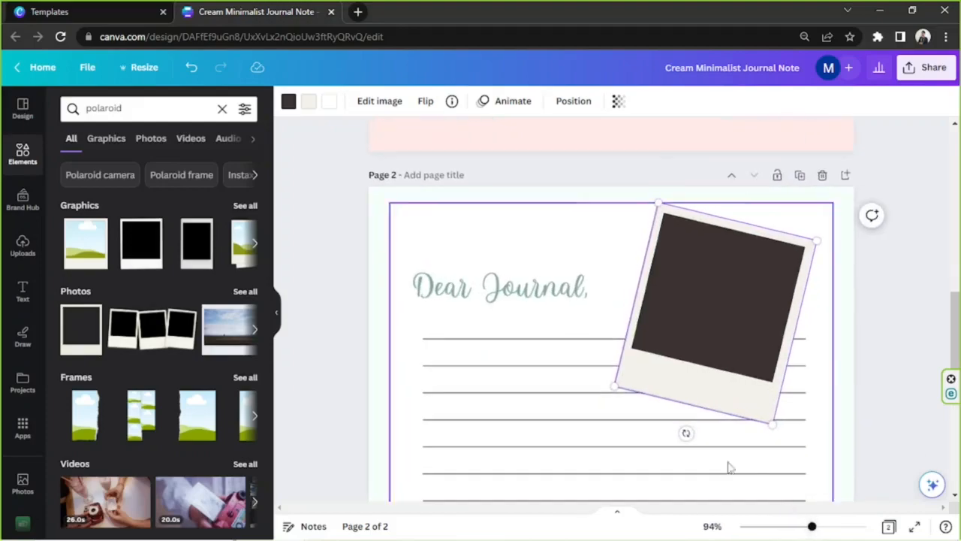
left_click_drag(686, 431, 671, 422)
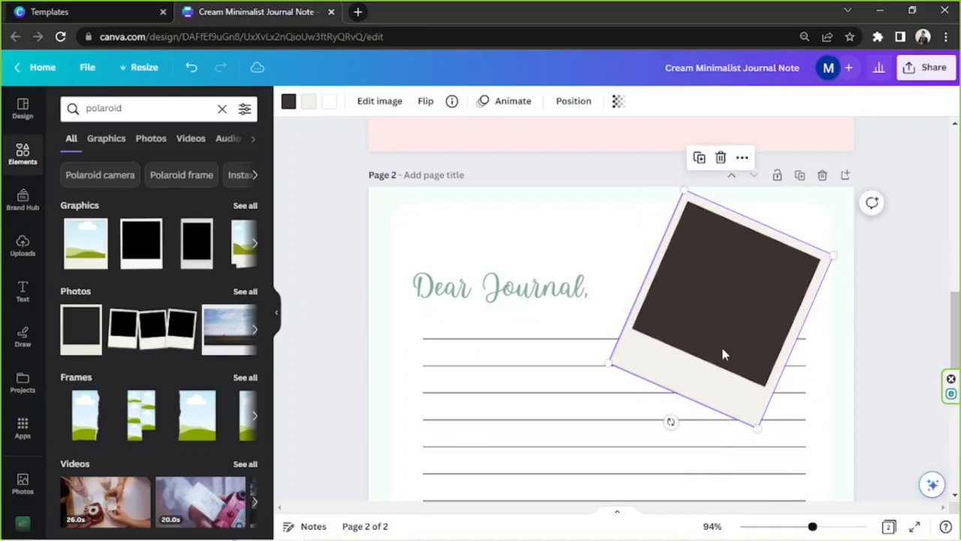
Duplicate the polaroid, rotate the copy to about 13.6°, and offset it toward the page's right edge.
left_click(702, 158)
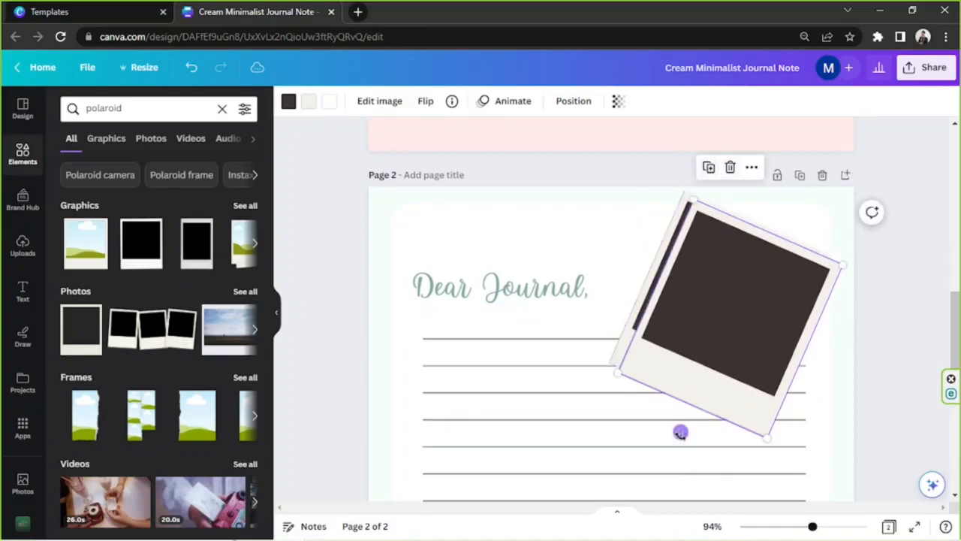
mouse_move(731, 365)
left_mouse_down()
mouse_move(759, 365)
mouse_move(739, 369)
left_mouse_up()
left_click_drag(693, 428, 737, 366)
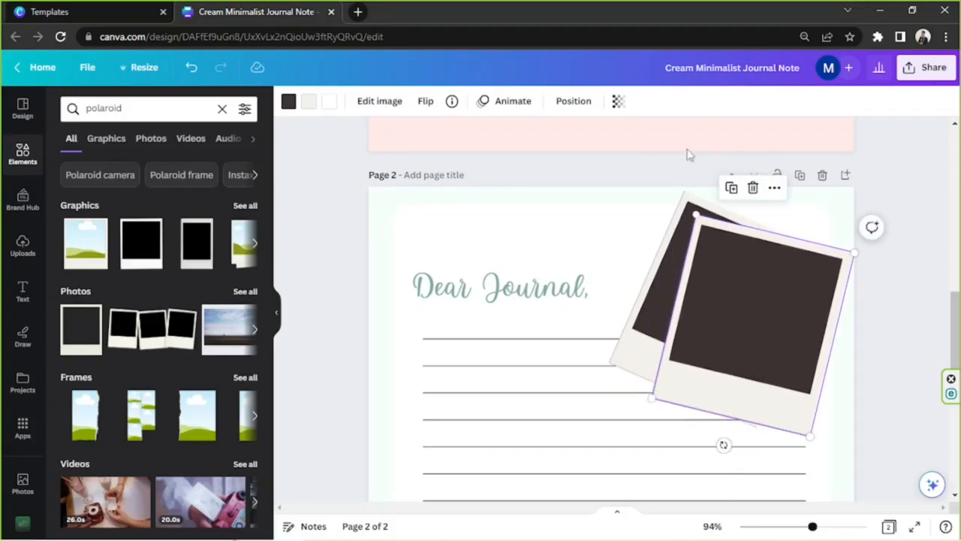
Layer the copied polaroid behind the first one but above the lines, at about X 5.65 in, Y 0.19 in.
left_click(573, 101)
left_click(199, 157)
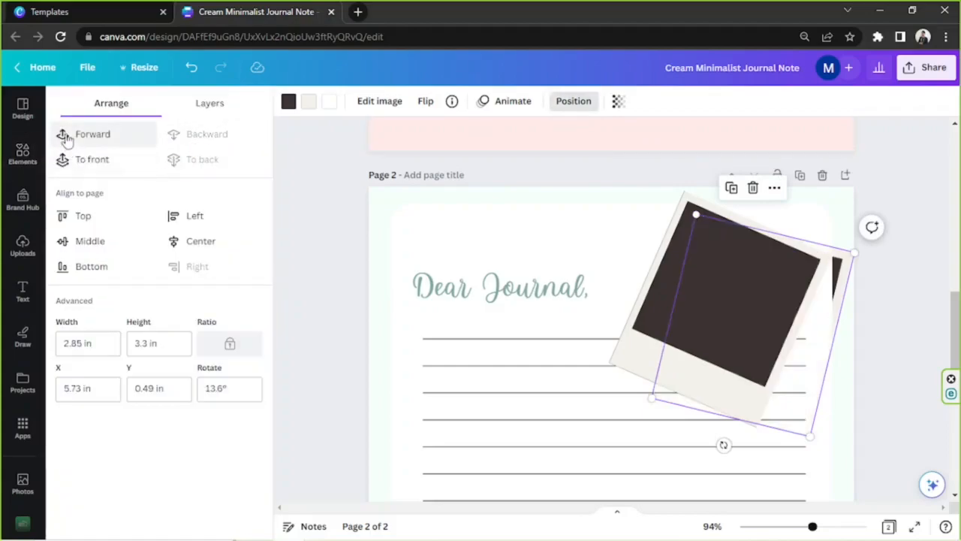
left_click(65, 136)
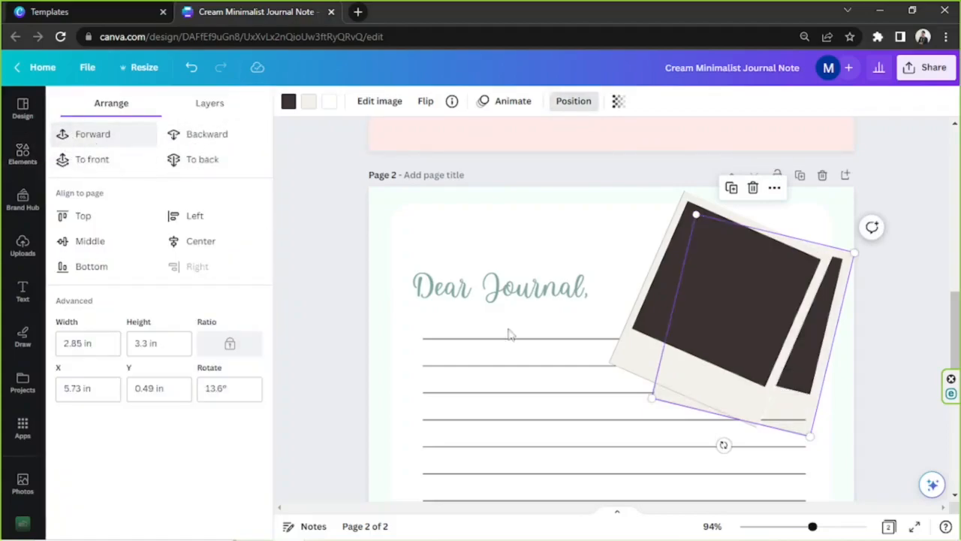
left_click_drag(801, 384, 795, 358)
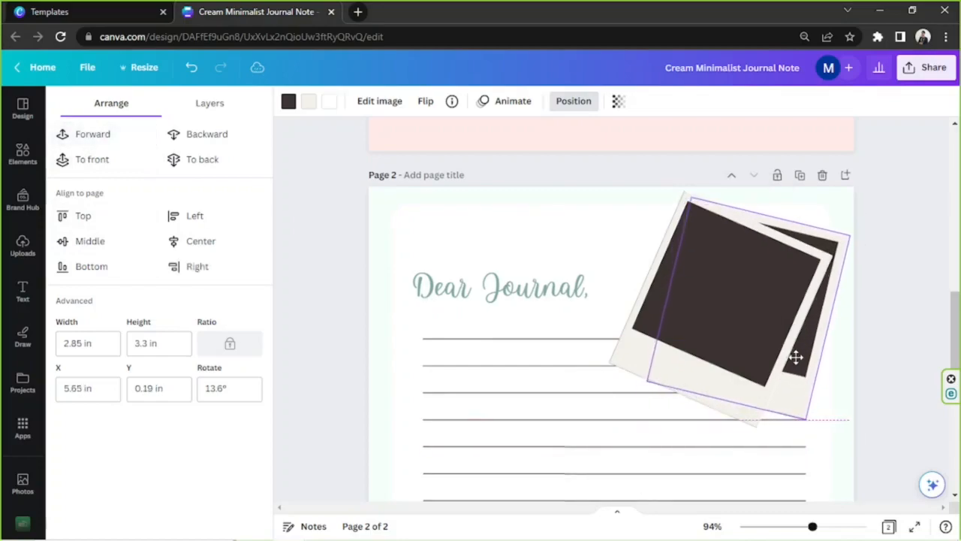
left_click(888, 361)
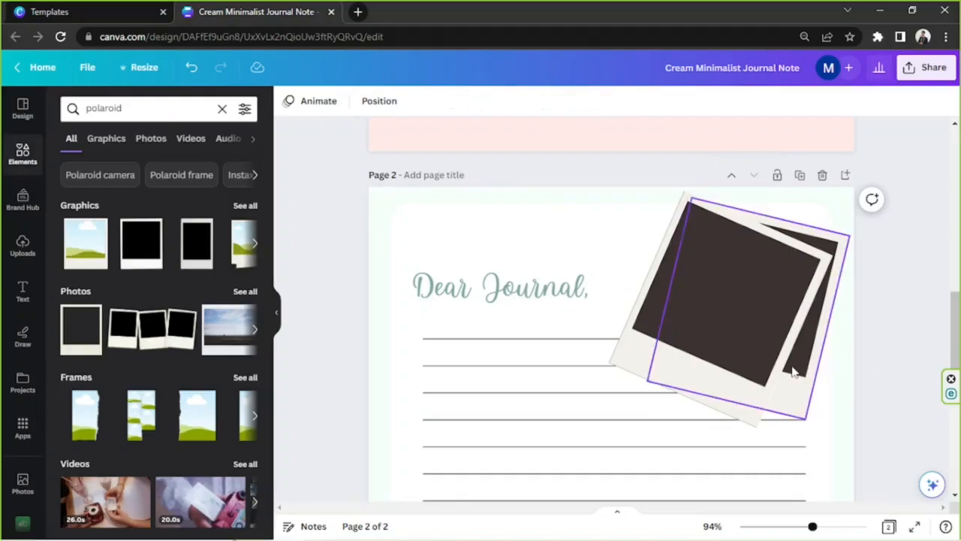
Search the elements library for "shadow" and limit the results to graphics.
left_click(118, 108)
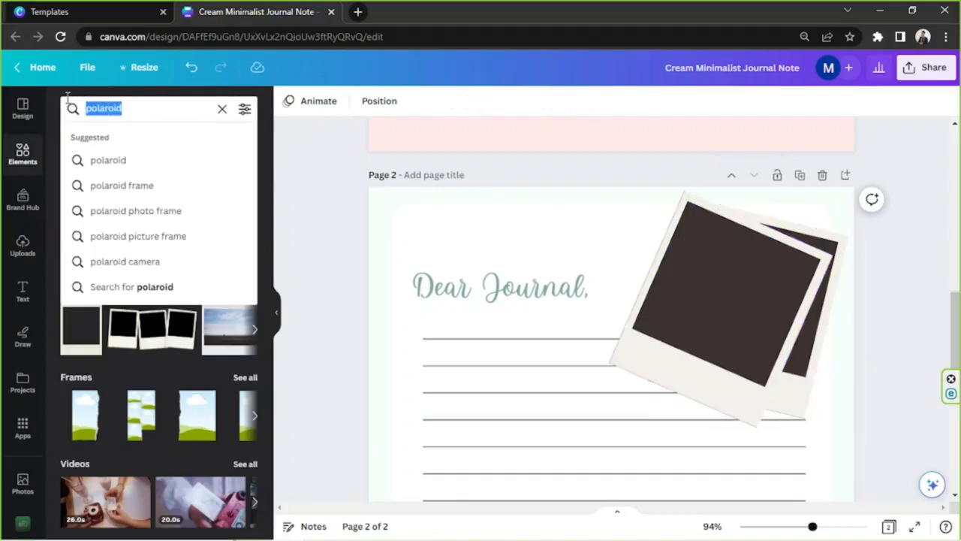
type("s")
key("BackSpace")
type("shad")
left_click(101, 190)
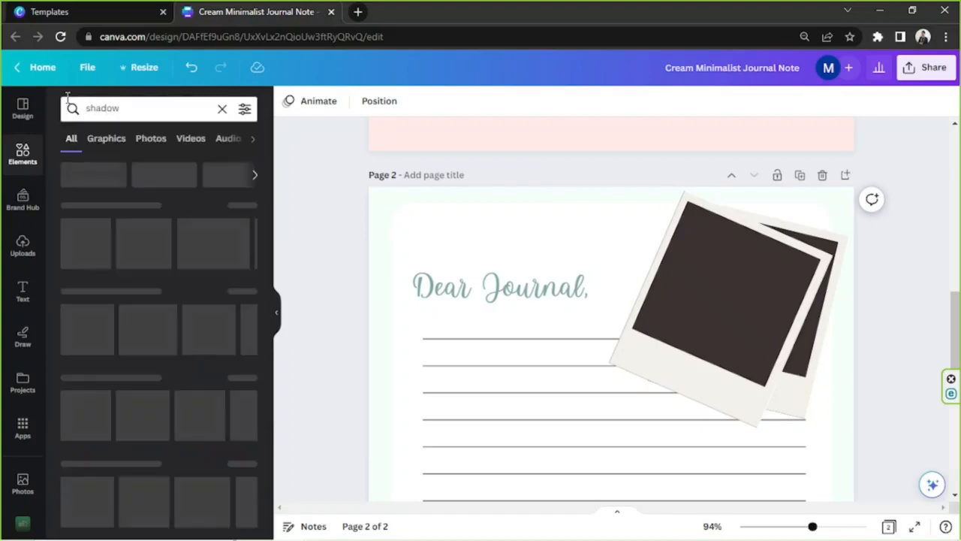
left_click(99, 144)
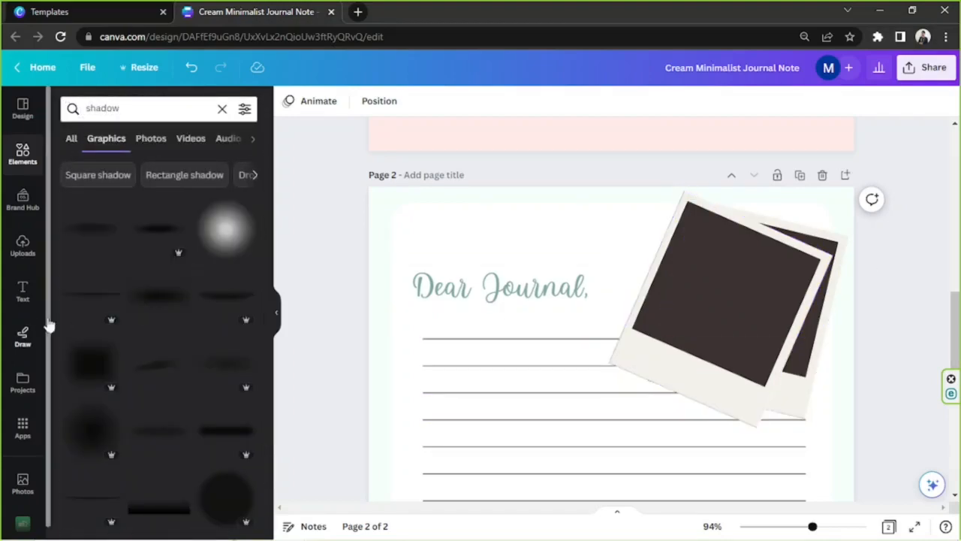
Add the square-outline drop shadow graphic to page 2 and shrink it to slightly larger than the front polaroid.
scroll(155, 302, "down", 3)
scroll(155, 303, "down", 2)
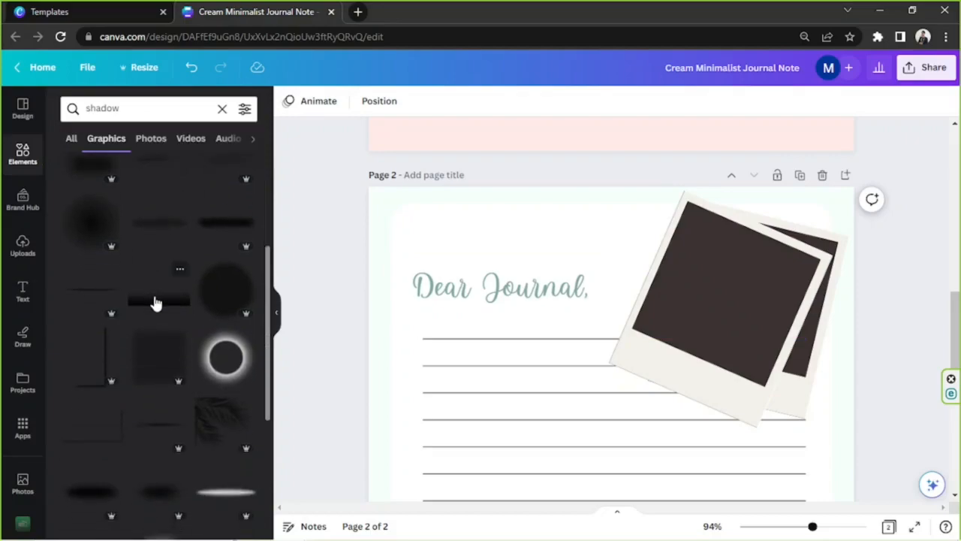
scroll(195, 432, "down", 1)
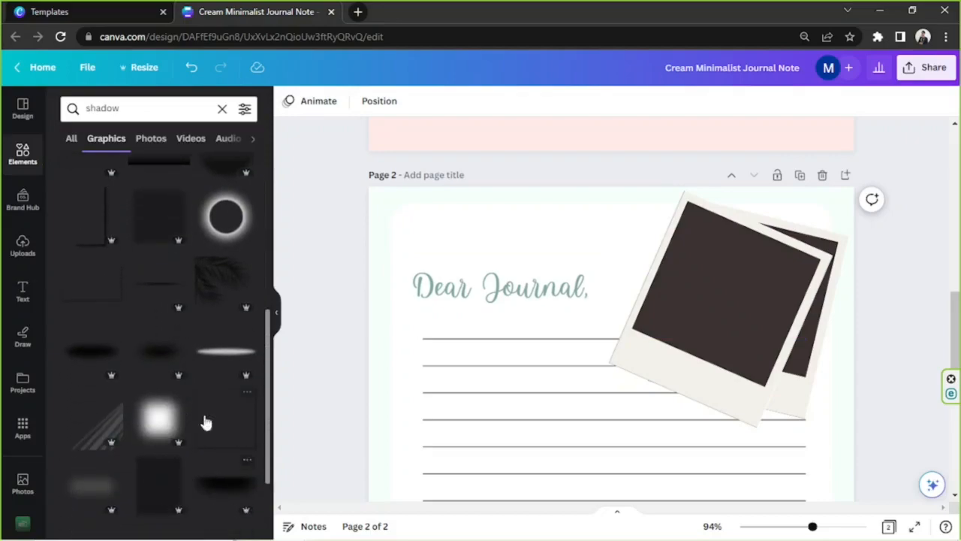
left_click_drag(215, 442, 598, 418)
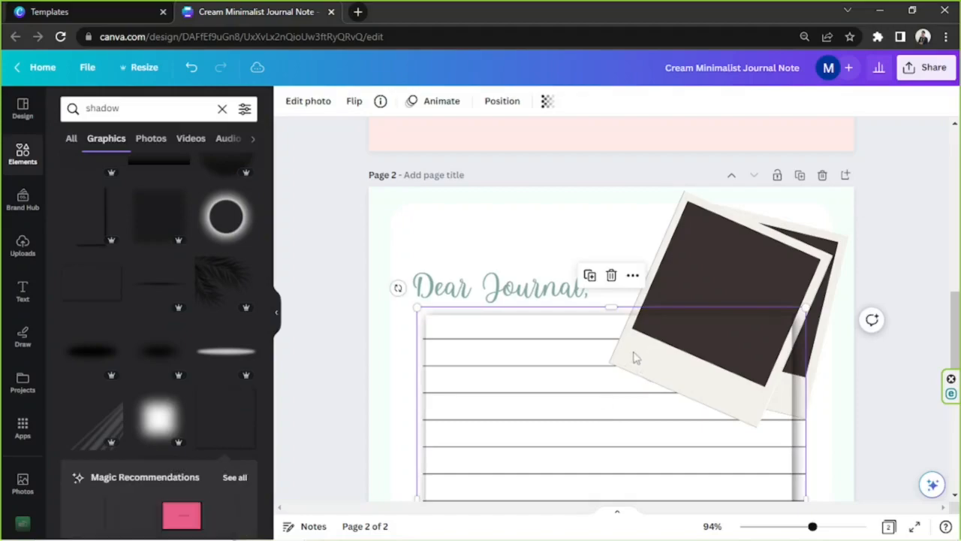
scroll(633, 354, "down", 2)
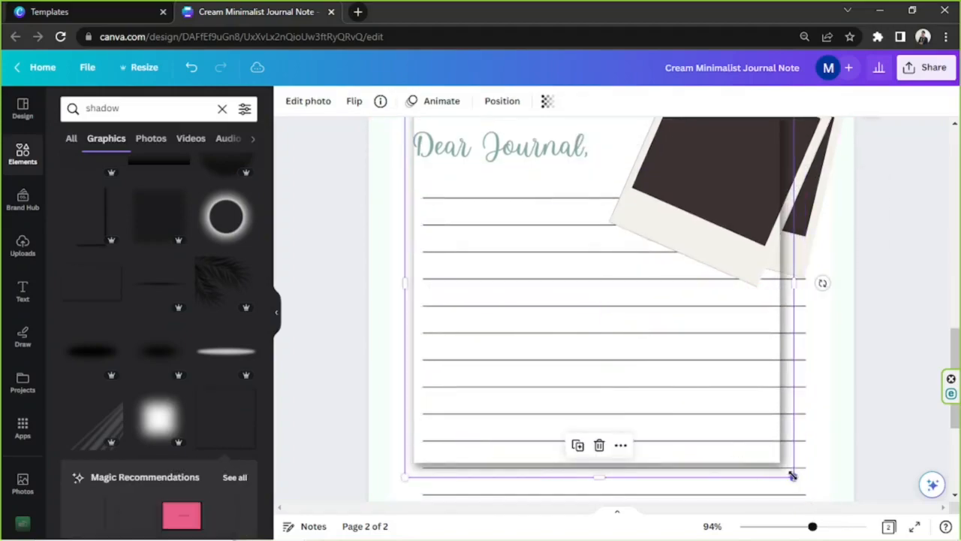
left_click_drag(792, 475, 650, 340)
scroll(622, 398, "up", 2)
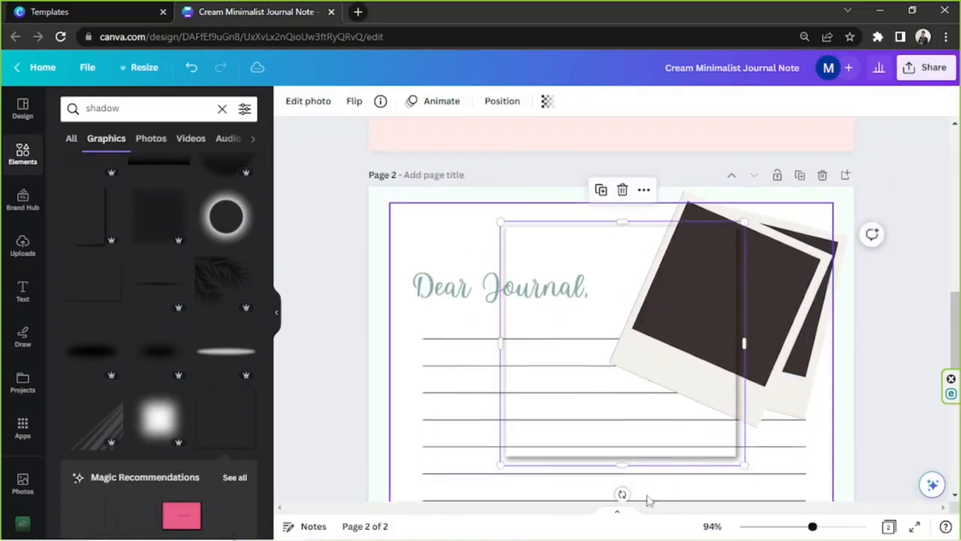
Rotate the shadow to 23.6°, resize it to about 3 by 3 in, and fit it along the front polaroid's lower edges.
left_click_drag(623, 493, 573, 470)
left_click_drag(592, 419, 728, 429)
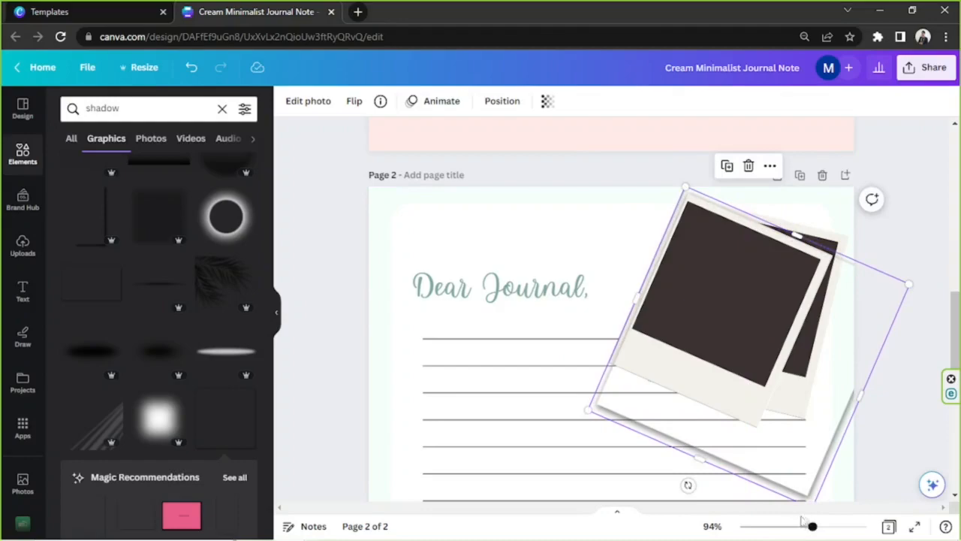
scroll(831, 425, "down", 1)
left_click_drag(812, 436, 731, 334)
left_click_drag(820, 530, 841, 528)
left_click_drag(650, 509, 791, 511)
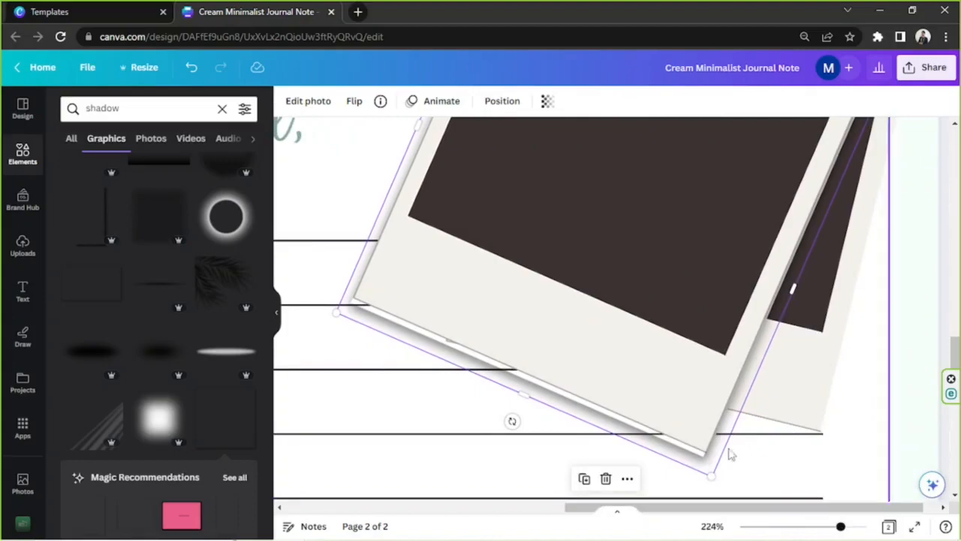
mouse_move(619, 434)
left_mouse_down()
mouse_move(635, 429)
mouse_move(622, 423)
left_mouse_up()
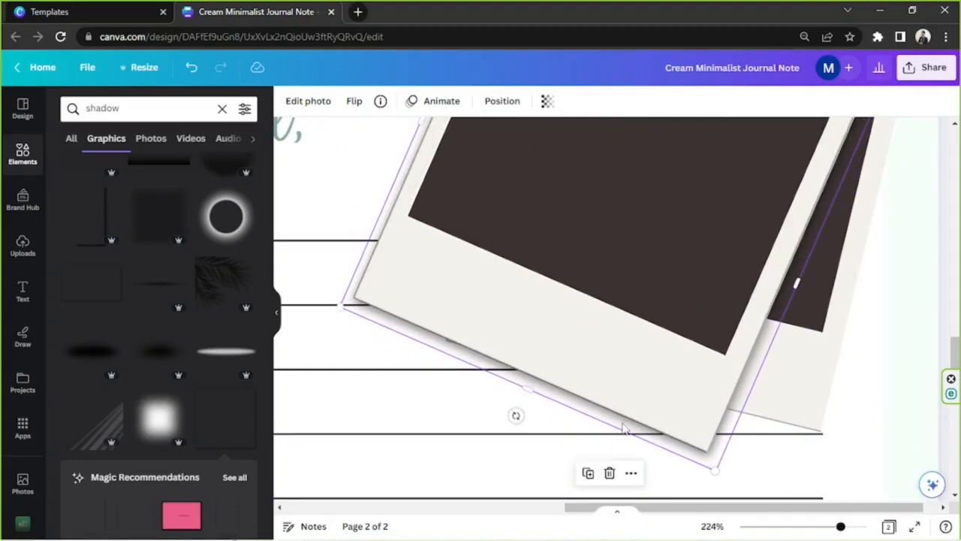
scroll(617, 446, "up", 3)
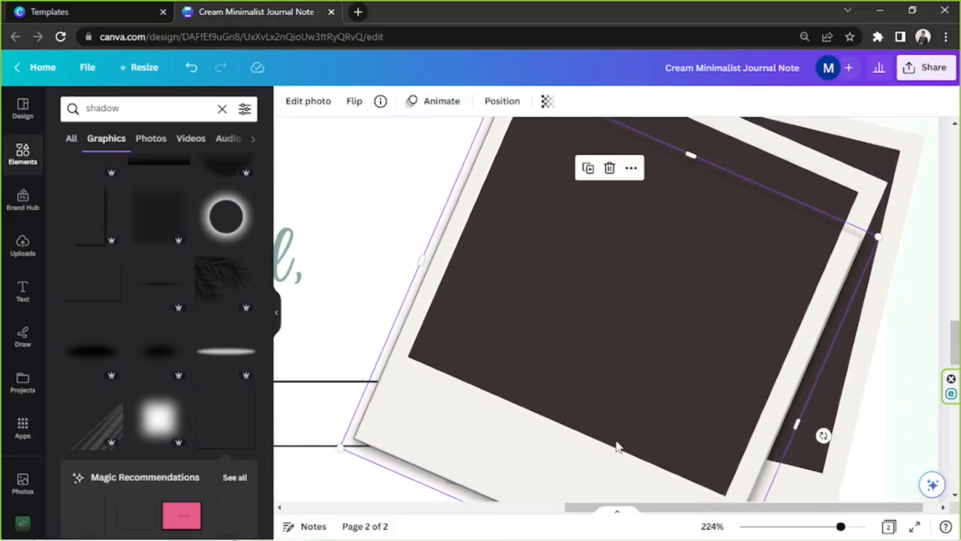
scroll(617, 446, "up", 2)
scroll(616, 447, "down", 3)
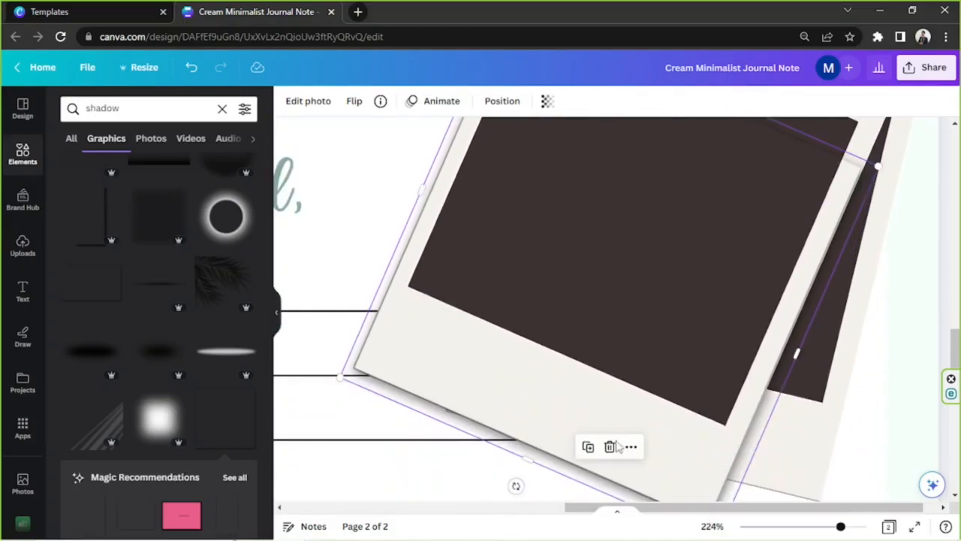
Send the shadow behind the front polaroid while keeping it above the rear one.
left_click(502, 100)
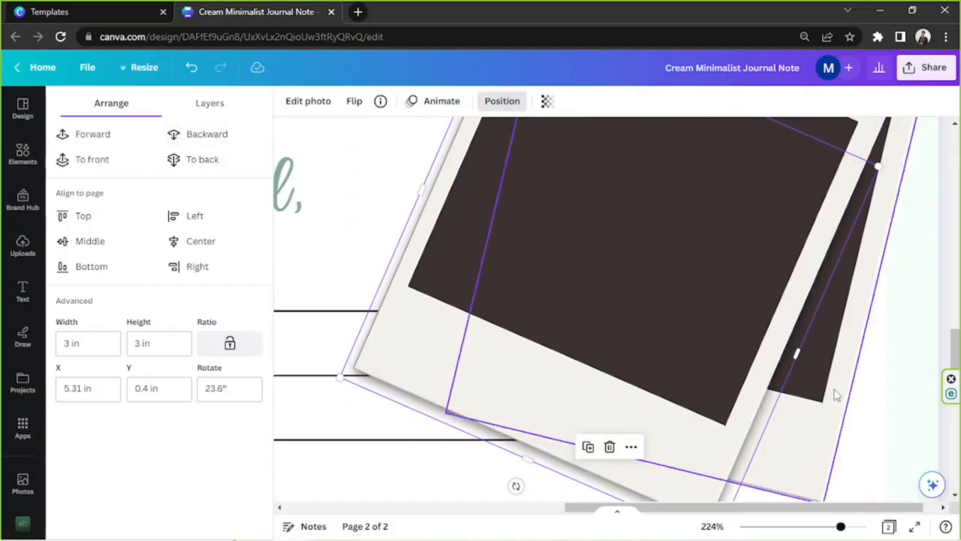
left_click(907, 343)
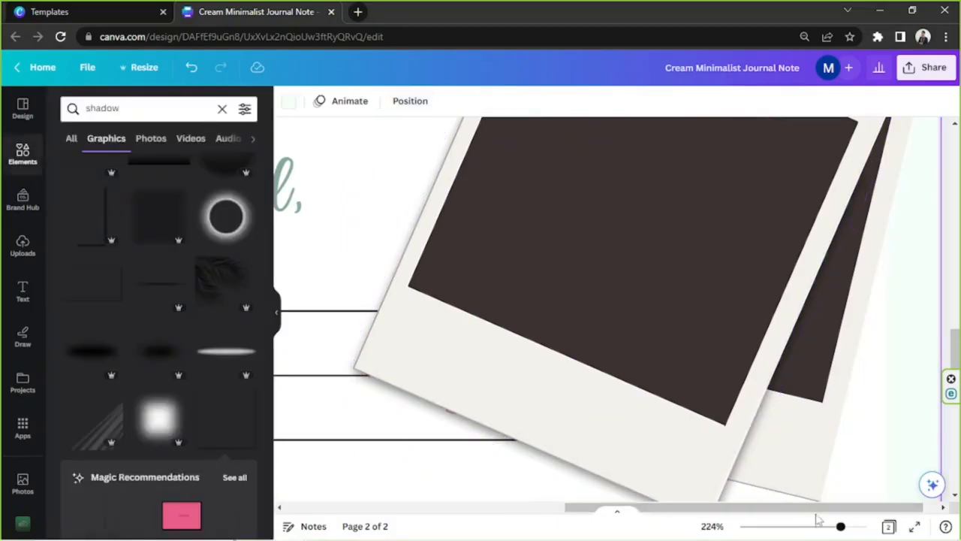
left_click_drag(844, 530, 819, 527)
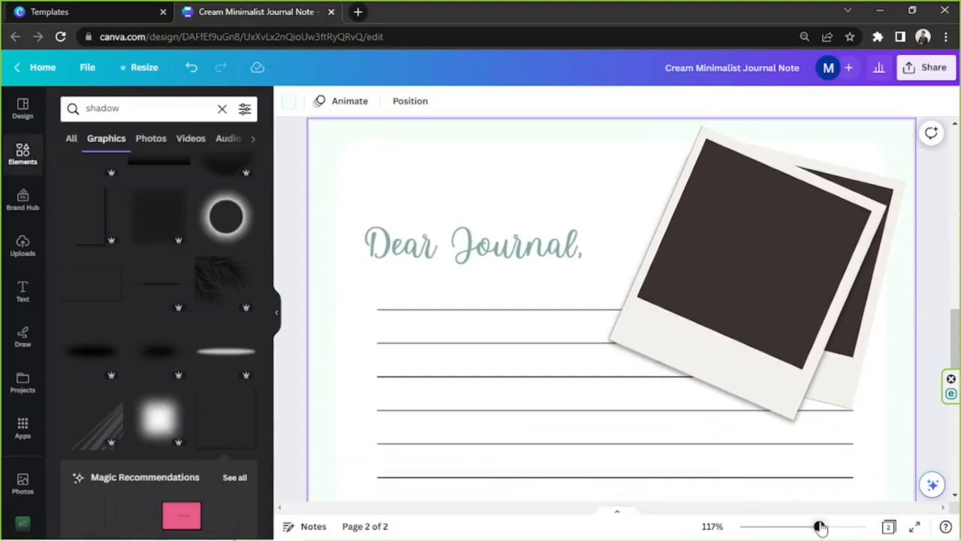
Duplicate the shadow, rotate the copy to about 14°, and align it with the rear polaroid's lower and right edges.
left_click(786, 418)
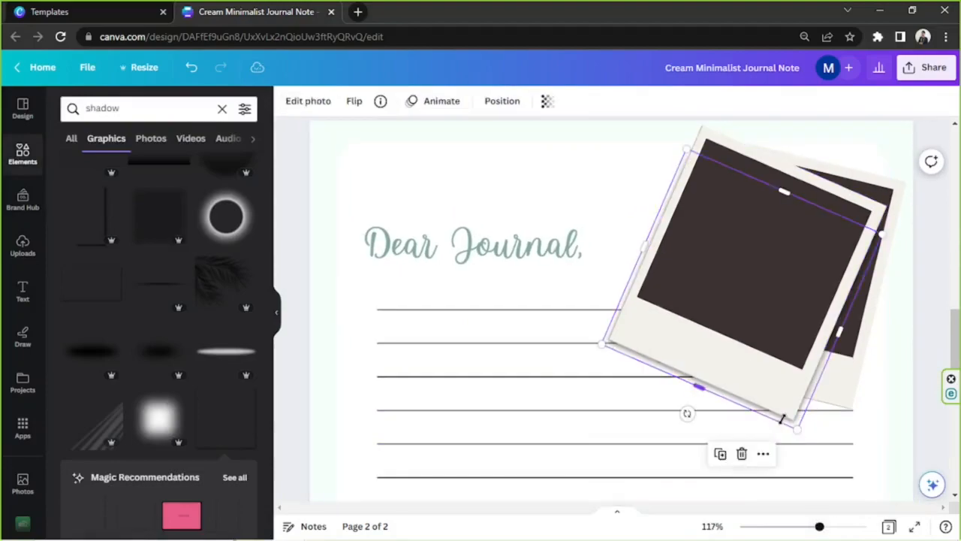
left_click(859, 359)
left_click(803, 425)
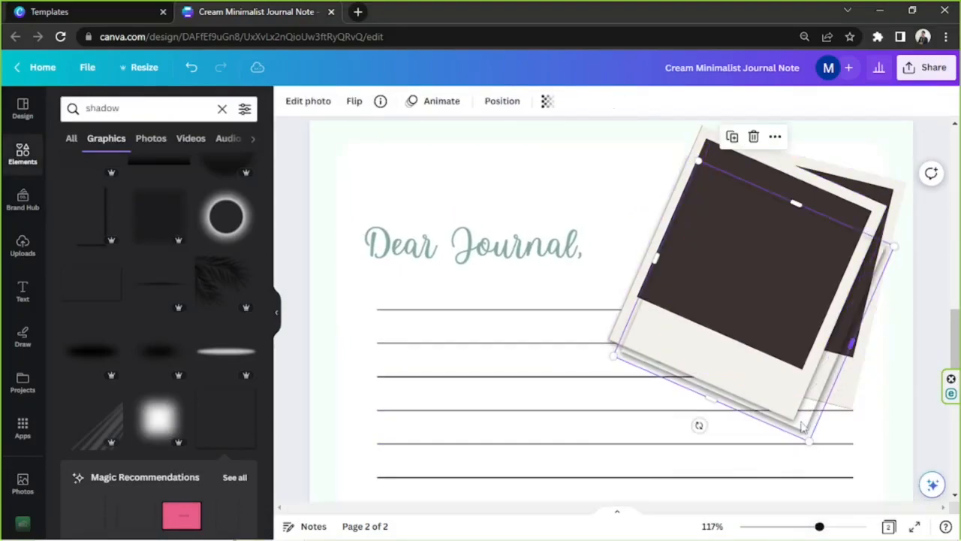
left_click_drag(820, 526, 845, 527)
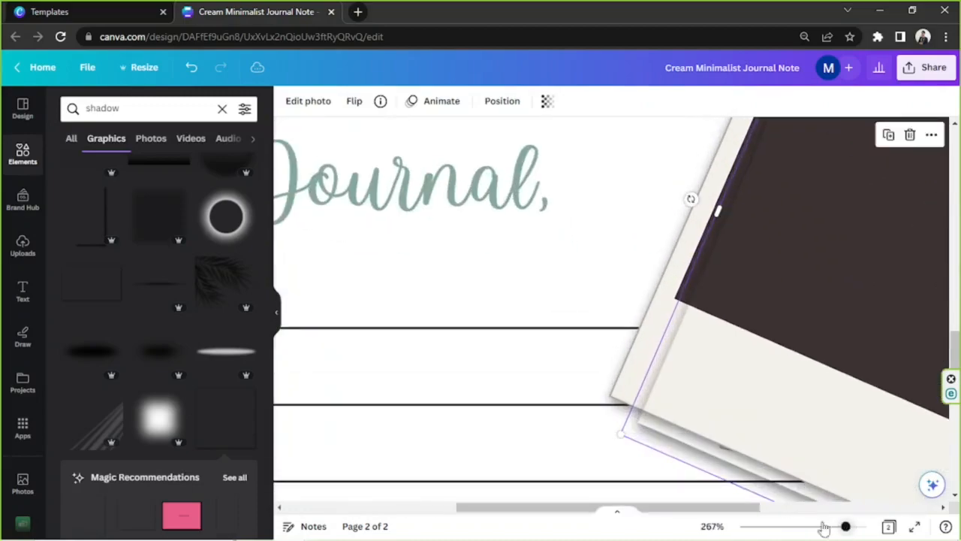
left_click_drag(753, 511, 922, 508)
scroll(759, 421, "down", 3)
left_click_drag(629, 402, 694, 382)
left_click_drag(519, 395, 566, 417)
left_click_drag(721, 378, 713, 374)
scroll(760, 430, "up", 3)
scroll(760, 431, "down", 3)
left_click_drag(840, 528, 817, 528)
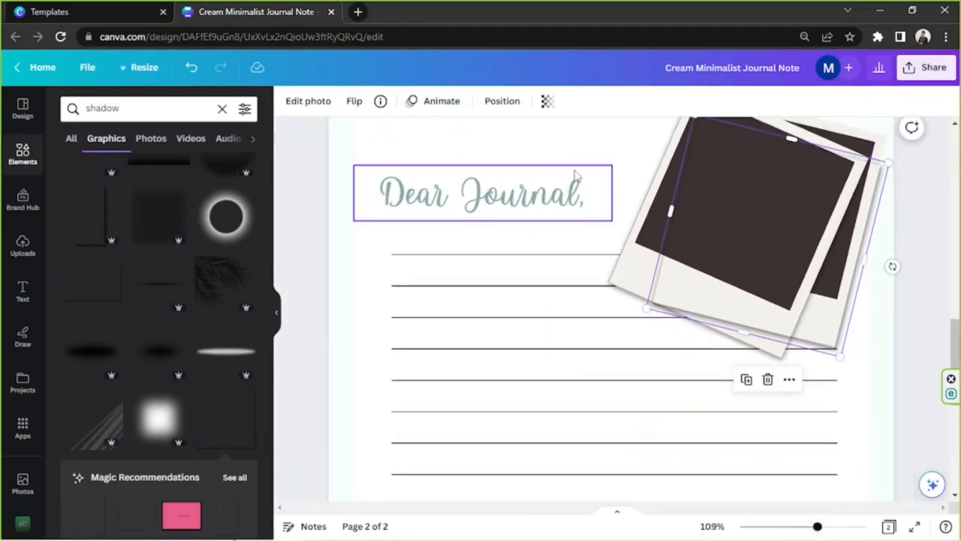
Send the copied shadow backward until it sits behind both polaroids.
left_click(503, 105)
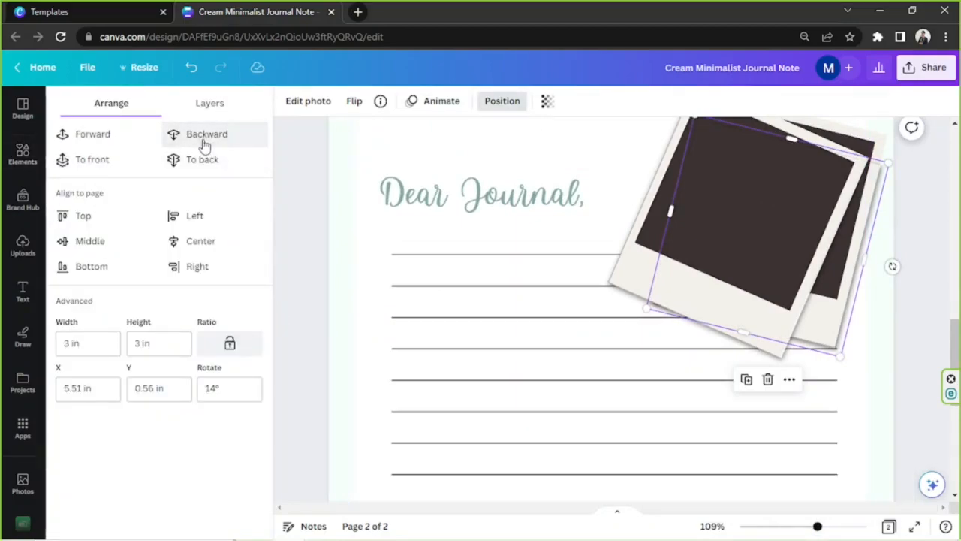
left_click(916, 348)
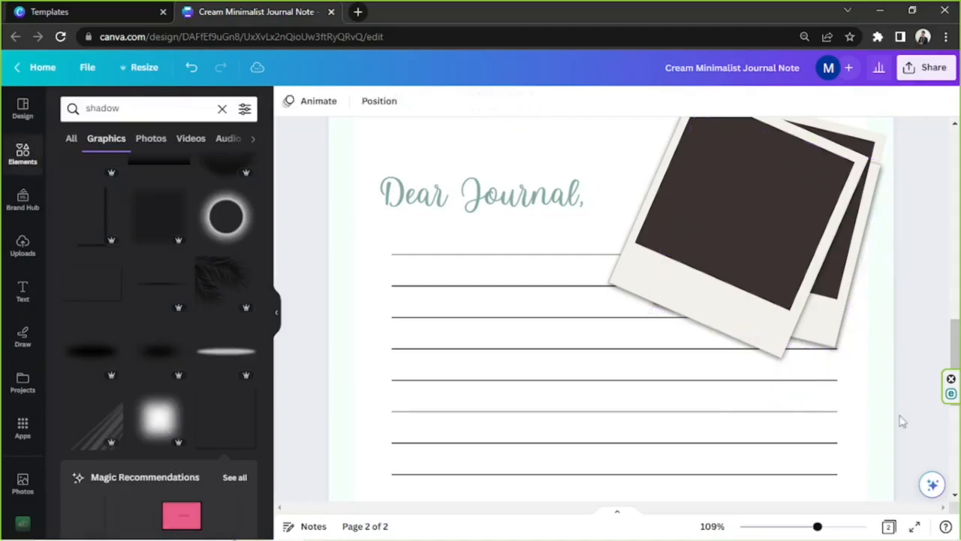
left_click_drag(817, 526, 799, 527)
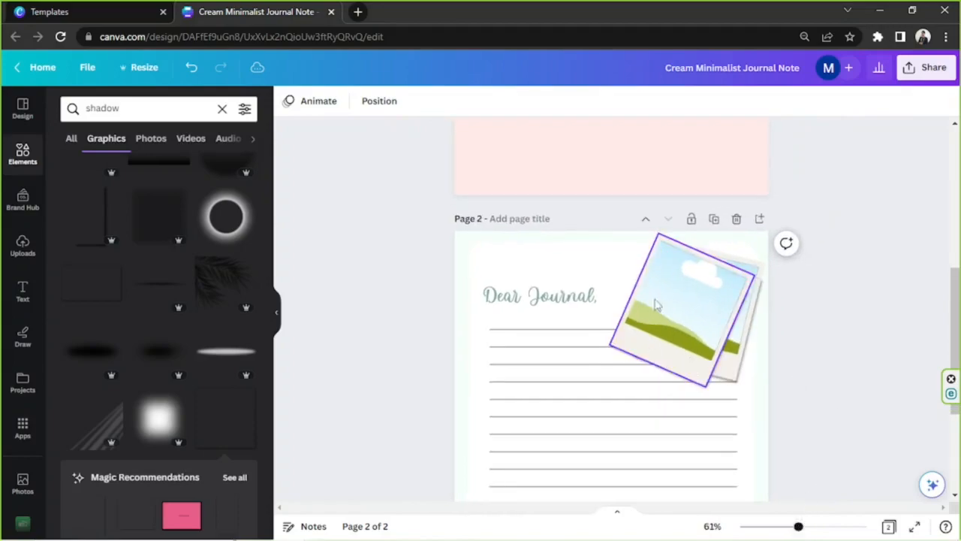
Search the graphics library for "washi".
left_click(131, 111)
type("washi")
key("Return")
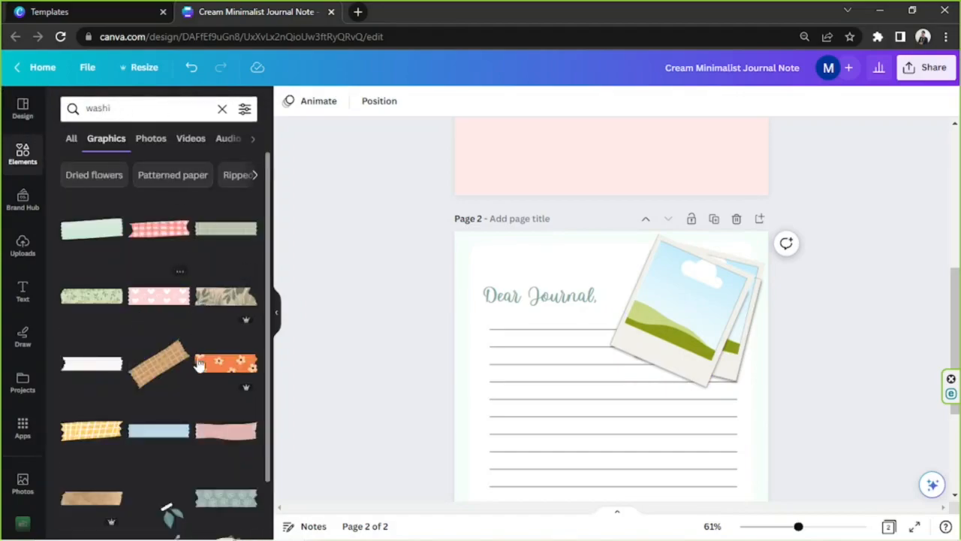
Add the yellow floral washi tape to page 2 and shrink it near the front polaroid's upper-left corner.
scroll(212, 379, "down", 3)
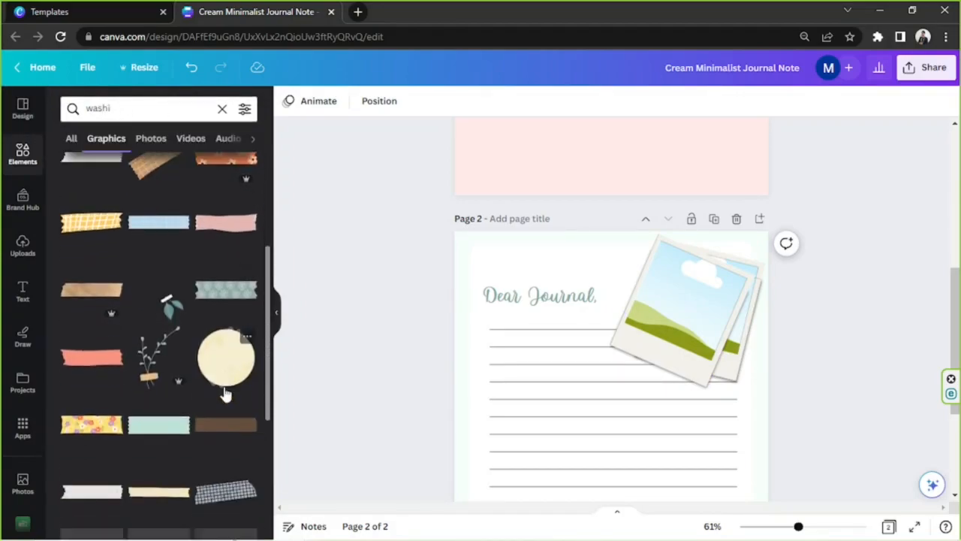
scroll(226, 375, "down", 1)
left_click(101, 361)
left_click_drag(611, 434, 689, 275)
left_click_drag(751, 291, 682, 275)
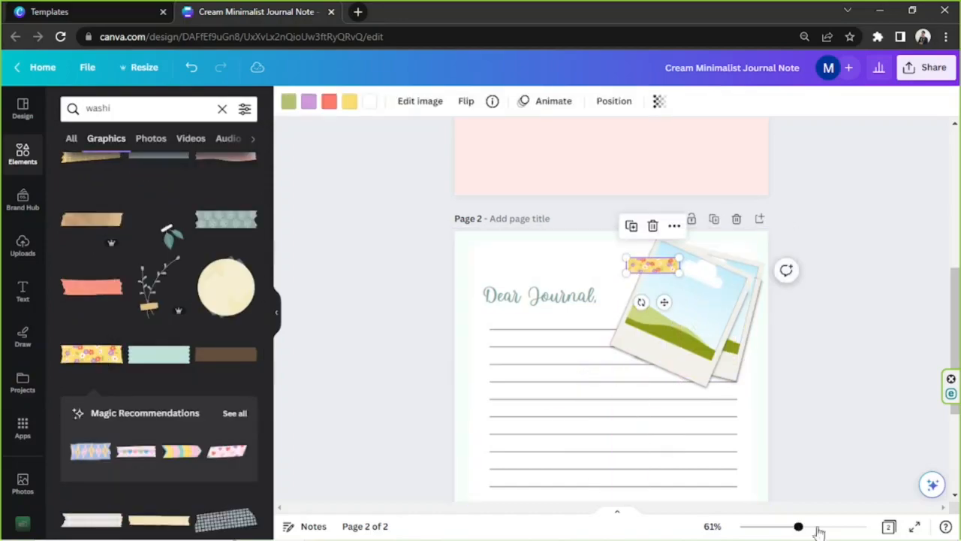
Tilt the washi tape slightly counterclockwise and place it across the front polaroid's upper-left corner.
left_click(829, 527)
scroll(700, 383, "up", 2)
left_click_drag(704, 368, 718, 380)
left_click_drag(718, 321, 745, 317)
left_click_drag(829, 527, 792, 527)
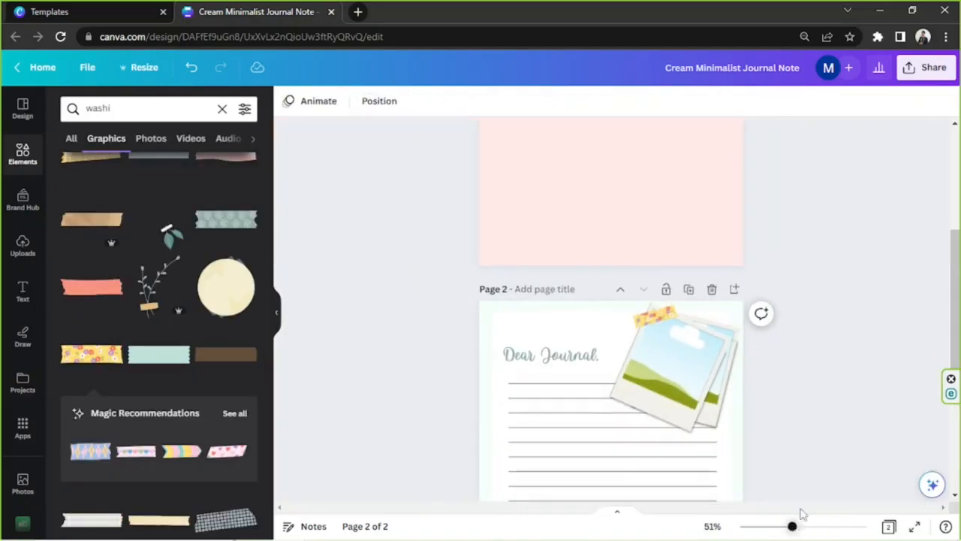
scroll(822, 410, "down", 2)
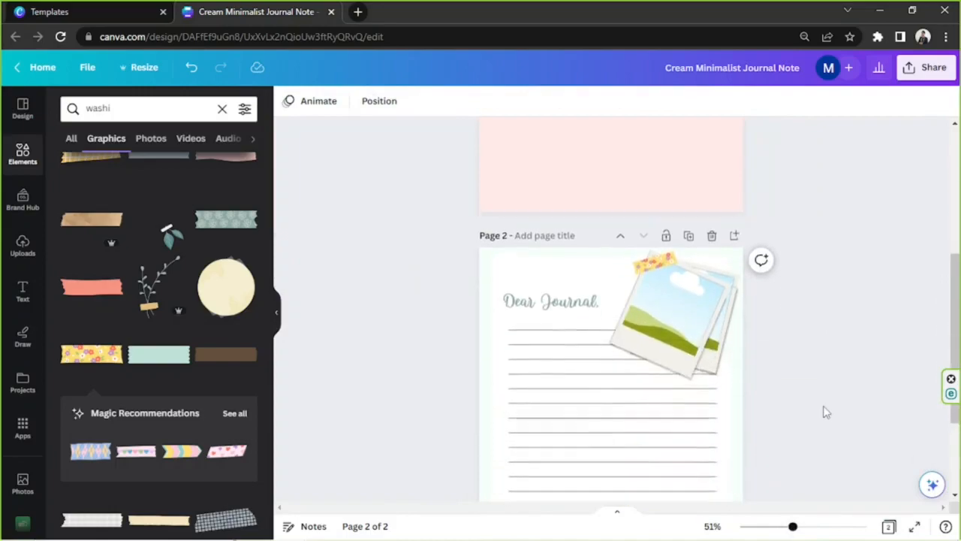
left_click_drag(792, 527, 816, 528)
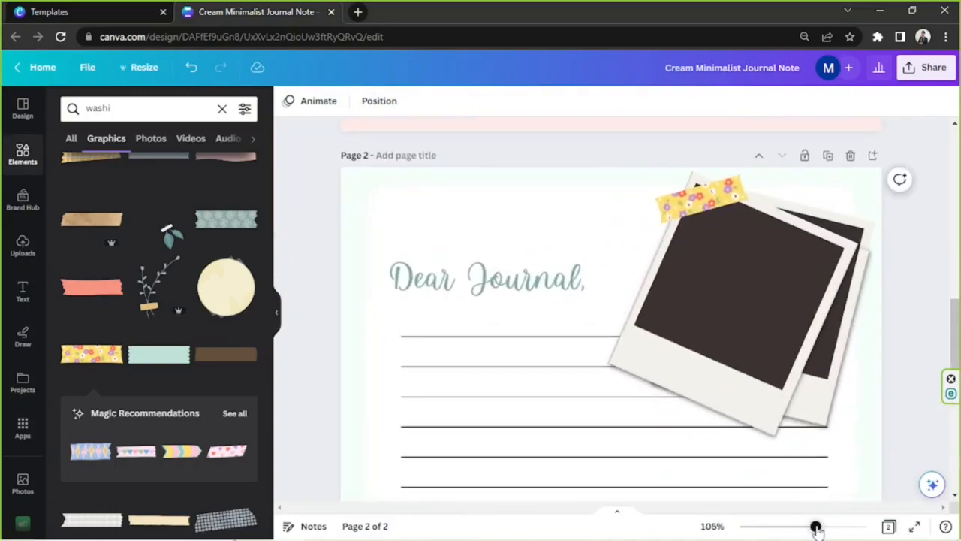
Check the rear polaroid's shadow against its arrangement settings and look over the whole page.
left_click(862, 280)
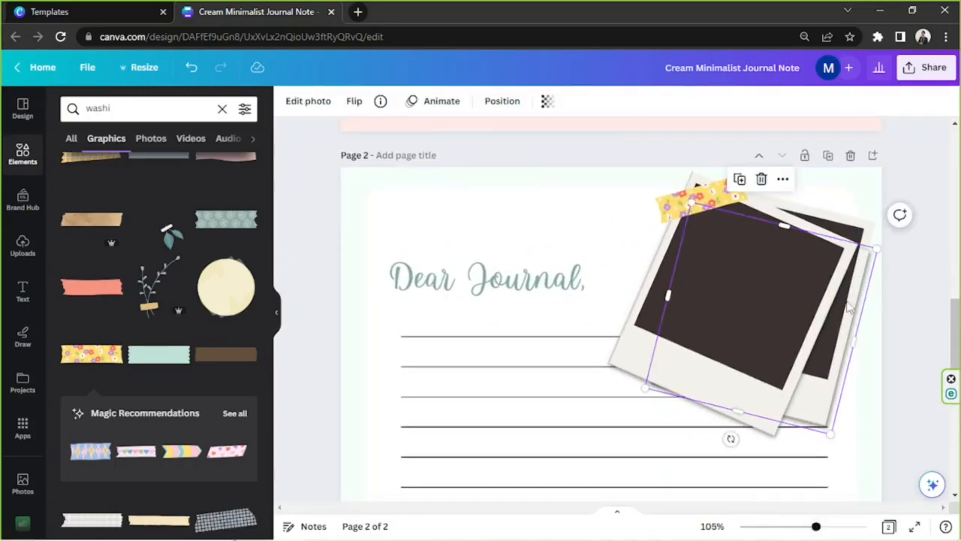
left_click(502, 101)
left_click(172, 160)
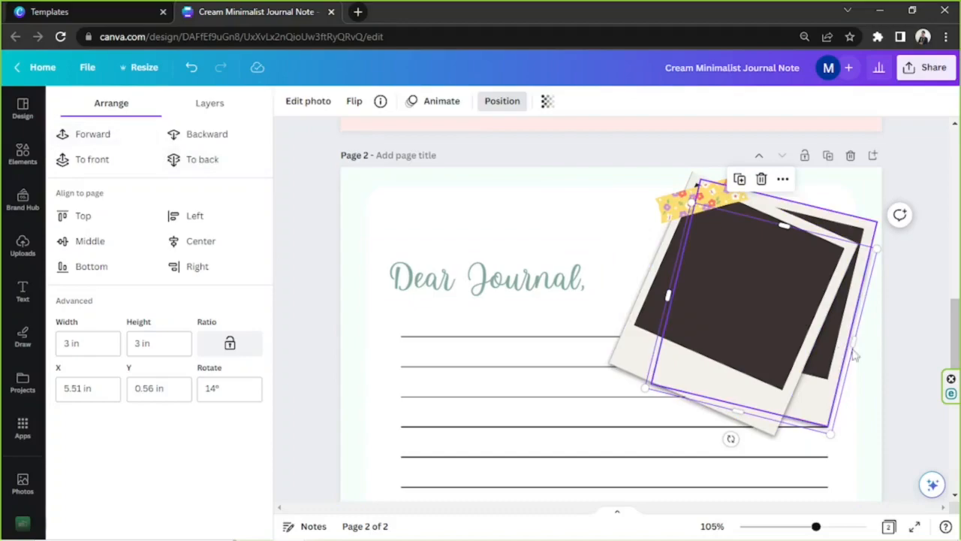
left_click(890, 342)
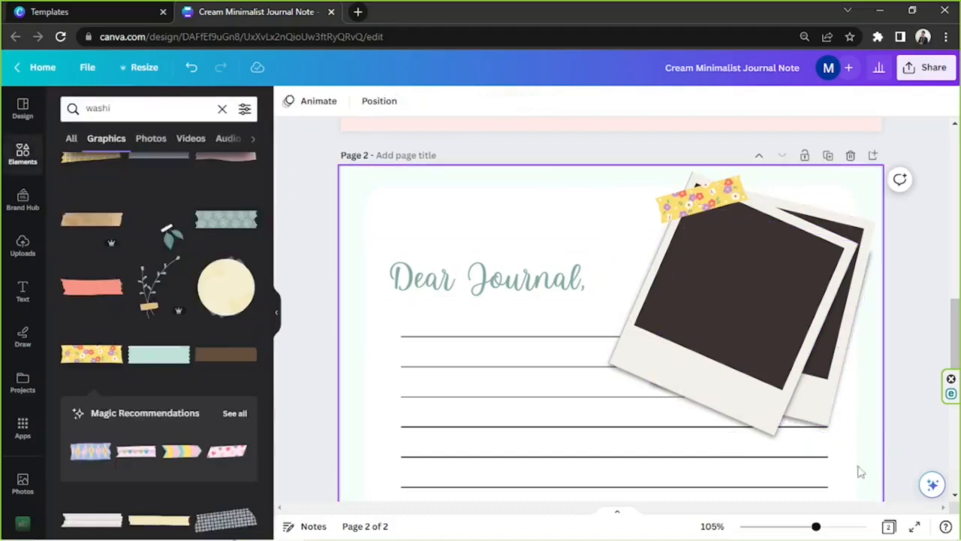
left_click_drag(816, 526, 796, 527)
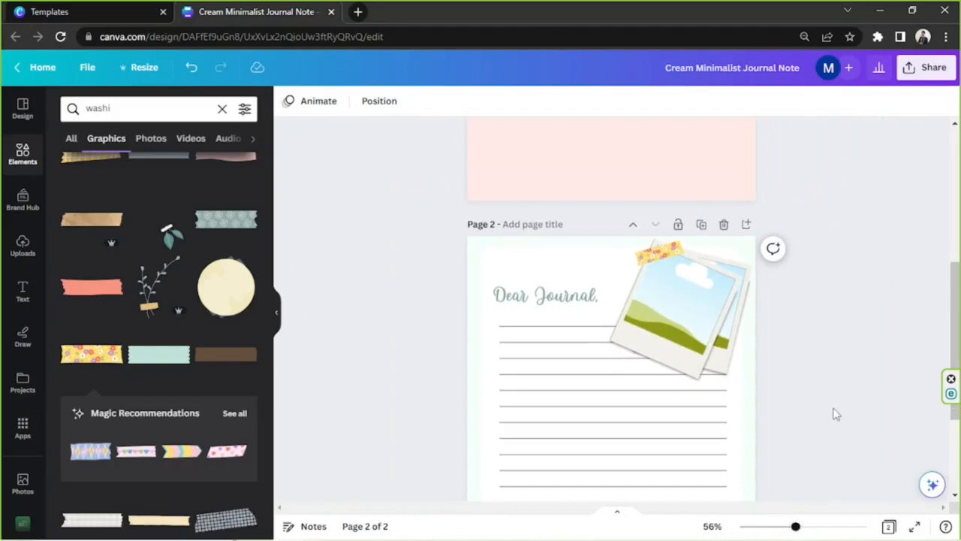
scroll(836, 414, "down", 2)
scroll(834, 426, "down", 2)
left_click_drag(800, 524, 790, 525)
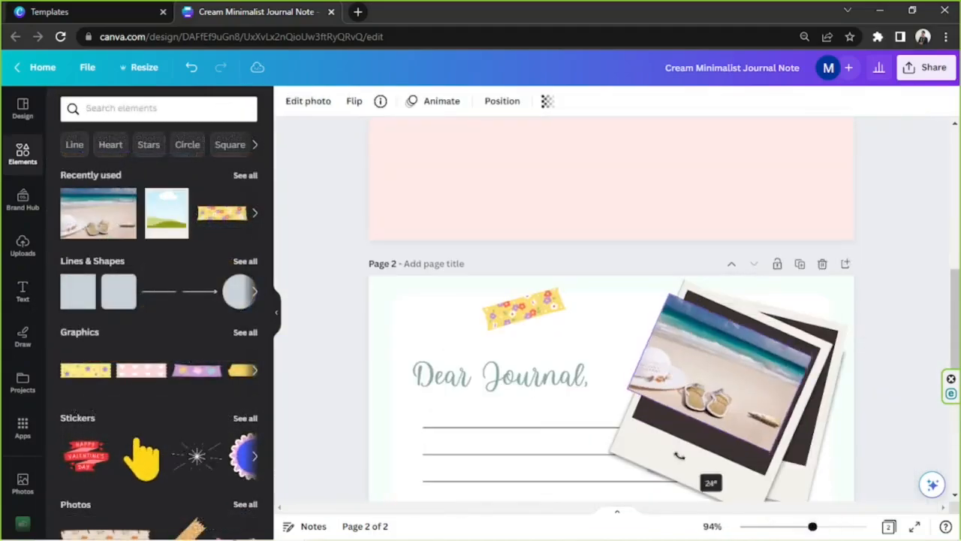
Rotate the beach hat-and-sandals photo about 24° and enlarge it to cover the front polaroid's dark opening.
left_click_drag(721, 368, 739, 365)
left_click_drag(812, 527, 852, 527)
left_click_drag(734, 512, 792, 512)
scroll(616, 361, "down", 2)
left_click_drag(573, 433, 599, 427)
left_click_drag(852, 527, 895, 510)
scroll(841, 390, "down", 2)
left_click_drag(828, 342, 809, 333)
scroll(736, 326, "down", 1)
Crop the hat-and-sandals photo to the front polaroid's opening and reposition the image within the crop.
left_click_drag(603, 307, 556, 412)
scroll(518, 323, "up", 1)
left_click_drag(479, 233, 481, 230)
scroll(518, 240, "up", 1)
scroll(557, 361, "down", 2)
scroll(558, 408, "up", 1)
left_click_drag(559, 478, 561, 485)
scroll(561, 451, "down", 1)
left_click(818, 528)
double_click(765, 232)
left_click_drag(766, 232, 794, 246)
left_click(303, 124)
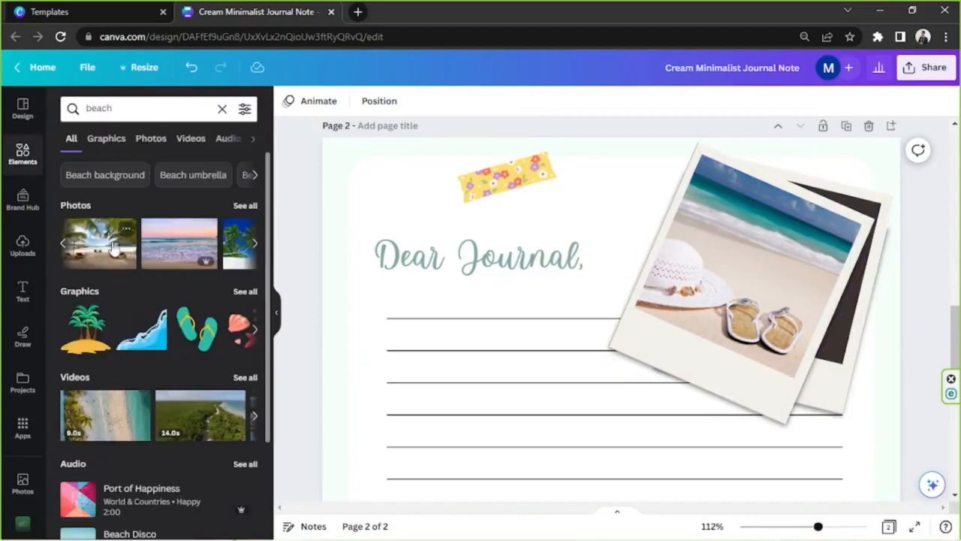
Add the palm beach photo to page 2 and send it backward so it sits at the rear polaroid.
left_click_drag(98, 242, 758, 475)
left_click_drag(818, 527, 791, 526)
left_click_drag(762, 419, 721, 364)
left_click(502, 100)
left_click(219, 141)
left_click_drag(538, 396, 654, 315)
Resize, rotate and nudge the palm beach photo until it fills the rear polaroid's visible opening.
left_click_drag(791, 526, 830, 527)
scroll(676, 338, "right", 2)
left_click_drag(765, 398, 736, 390)
scroll(811, 338, "up", 1)
left_click_drag(871, 315, 851, 278)
left_click_drag(712, 414, 715, 422)
left_click_drag(866, 258, 863, 258)
left_click_drag(721, 386, 711, 450)
left_click_drag(696, 474, 699, 476)
left_click_drag(815, 448, 830, 483)
left_click_drag(698, 479, 701, 481)
left_click(938, 337)
Move the floral washi tape back onto the front polaroid's upper-left corner and bring it to the front.
left_click_drag(830, 527, 807, 527)
left_click_drag(545, 265, 677, 251)
left_click(627, 104)
left_click(93, 155)
left_click_drag(695, 288, 706, 291)
left_click(863, 361)
Search the graphics library for "leaves".
left_click_drag(807, 527, 787, 526)
scroll(766, 433, "down", 1)
double_click(99, 109)
type("leaves")
key("Return")
left_click(107, 139)
scroll(201, 249, "down", 6)
Add the green leafy branch to page 2 and rotate it upright in the lower-left corner.
left_click(226, 292)
key("Delete")
scroll(178, 303, "down", 2)
left_click(158, 237)
left_click_drag(611, 297, 549, 395)
left_click_drag(549, 463, 597, 443)
left_click_drag(528, 320, 526, 297)
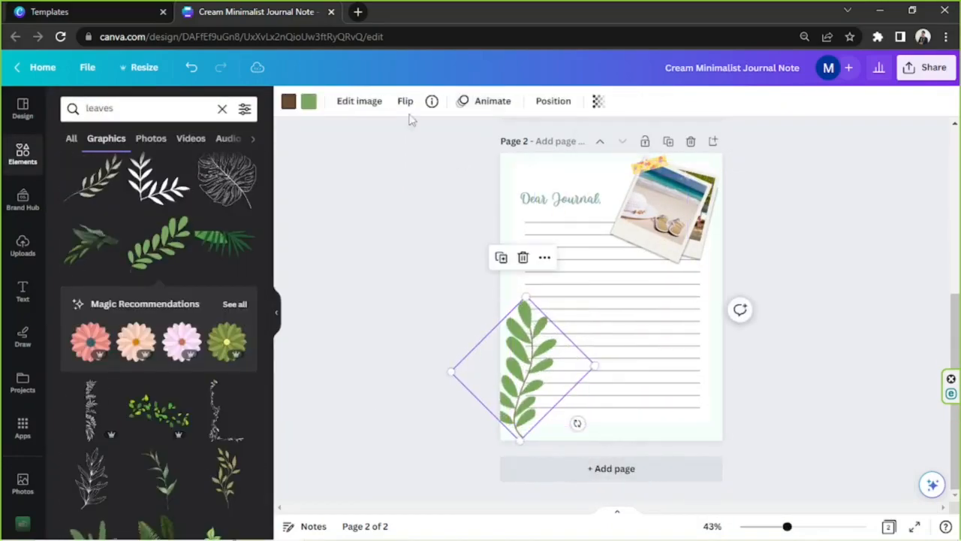
Send the green branch to the back and set the white panel's transparency to 50.
left_click(554, 101)
left_click(201, 159)
left_click(549, 180)
left_click(927, 101)
left_click_drag(928, 152, 867, 152)
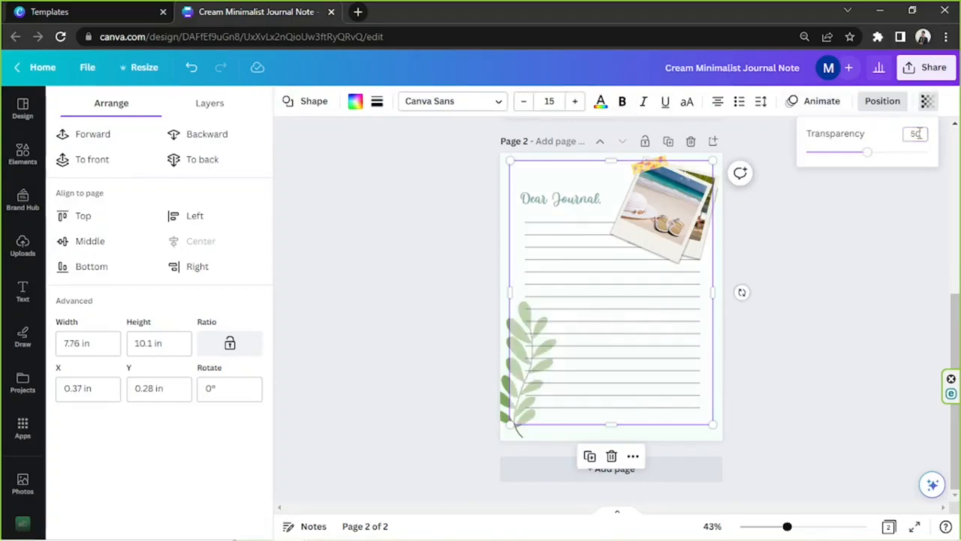
Try the green branch in front with an adjusted size and angle, and remove it from the page.
left_click(505, 387)
left_click(553, 102)
left_click(92, 159)
left_click_drag(526, 294, 524, 348)
left_click_drag(548, 431, 542, 436)
left_click_drag(513, 345, 502, 313)
key("Delete")
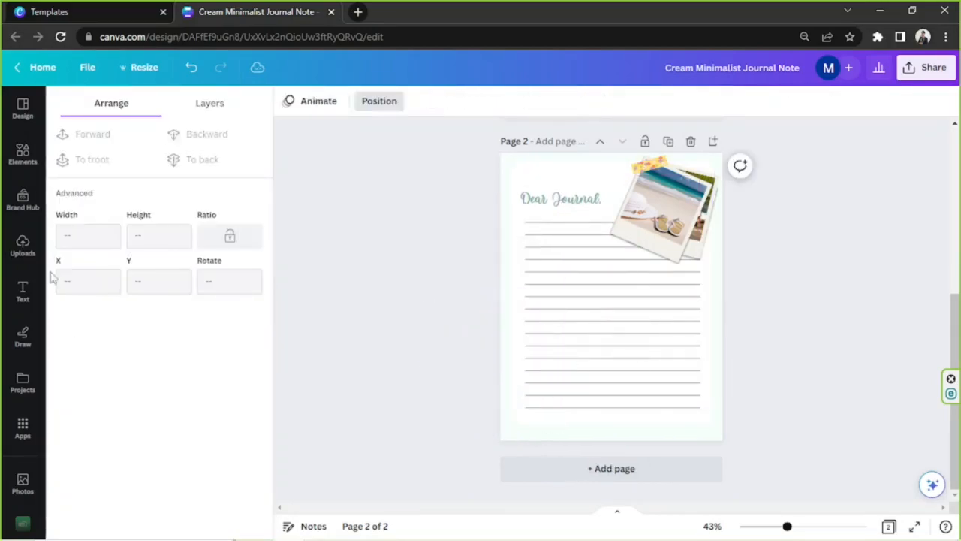
Add a different leaf sprig from the "leaves" graphics, and shrink and rotate it into the page's lower-left corner.
left_click(106, 139)
scroll(159, 364, "down", 15)
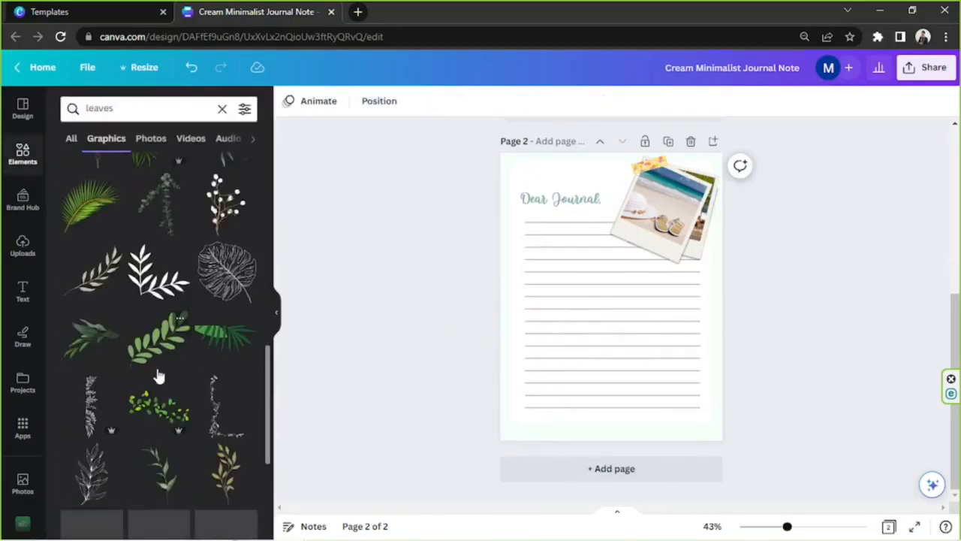
left_click(225, 321)
left_click_drag(611, 380, 671, 356)
left_click_drag(612, 297, 522, 380)
left_click_drag(580, 439, 600, 406)
left_click_drag(486, 318, 499, 338)
left_click_drag(527, 389, 528, 404)
Recolor the lower-left leaf sprig tan brown.
left_click(288, 102)
left_click(176, 455)
left_click(472, 350)
Search the graphics library for "flowers".
scroll(208, 354, "down", 7)
scroll(208, 354, "down", 5)
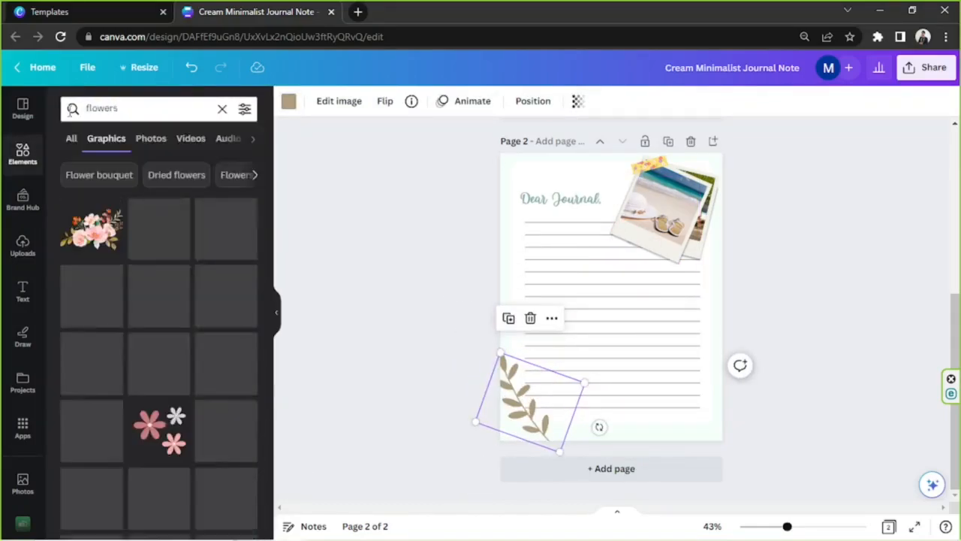
scroll(156, 359, "down", 10)
scroll(155, 358, "down", 10)
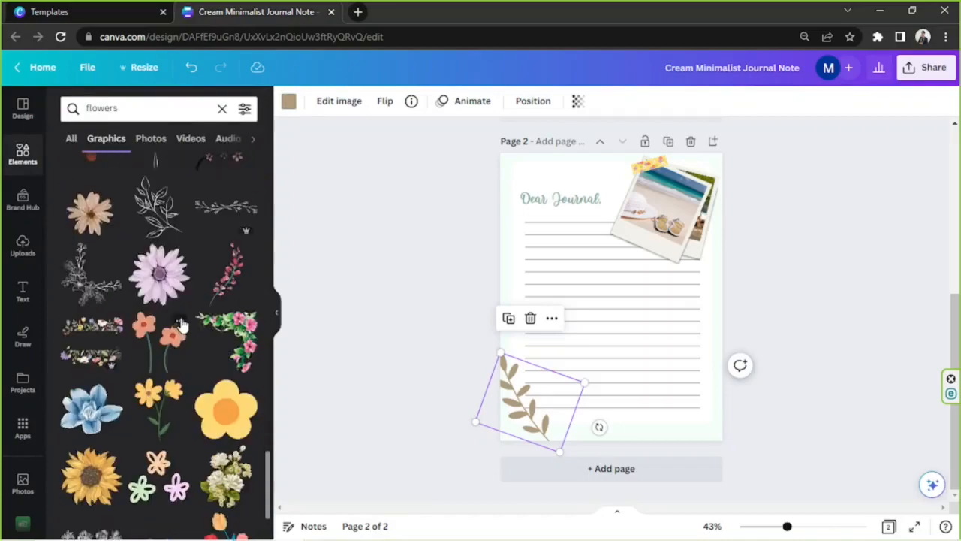
Add a daisy graphic to the upper part of page 2 and recolor its petals pale beige.
left_click(159, 285)
left_click_drag(612, 296, 544, 194)
scroll(614, 330, "up", 2)
left_click(329, 101)
left_click(73, 178)
left_click(104, 220)
Try brown #826B49 and a yellow center on the daisy, and delete the daisy.
left_click(290, 101)
left_click(73, 178)
left_click(147, 240)
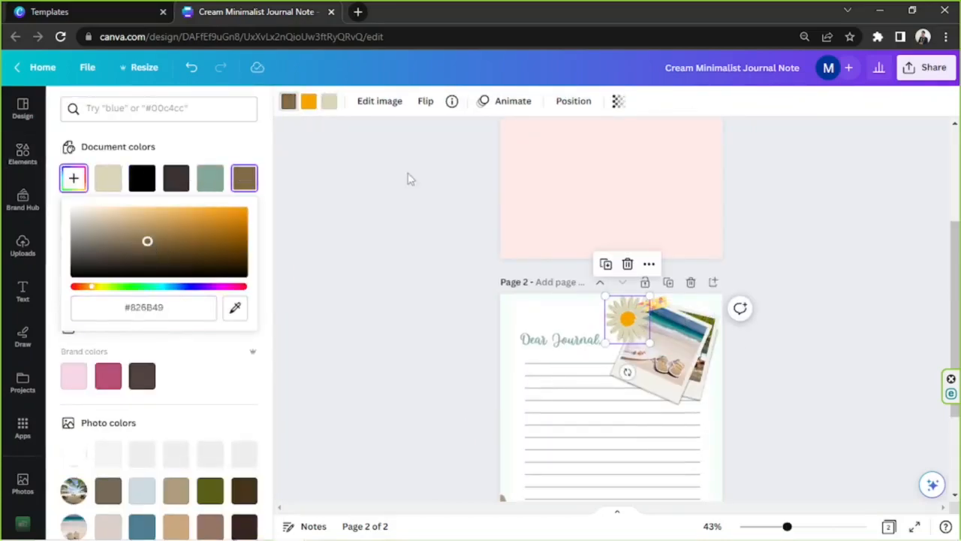
left_click(309, 102)
left_click(74, 178)
left_click(165, 216)
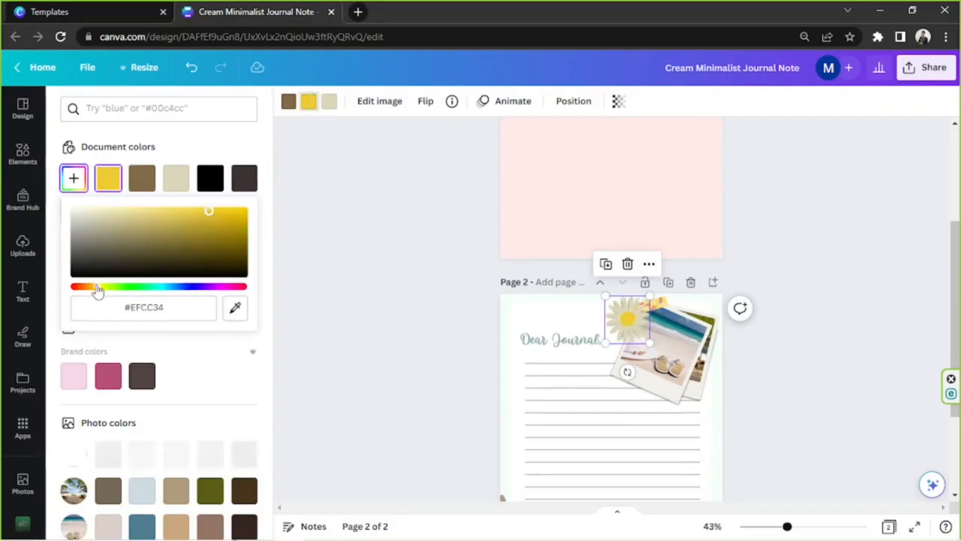
left_click_drag(97, 288, 87, 287)
scroll(789, 300, "down", 1)
key("Delete")
Add the pink-and-white daisy from the flower graphics, lighten its coloring and place it just below the polaroids near the page's right edge.
scroll(789, 301, "down", 1)
scroll(208, 339, "down", 10)
scroll(490, 296, "down", 1)
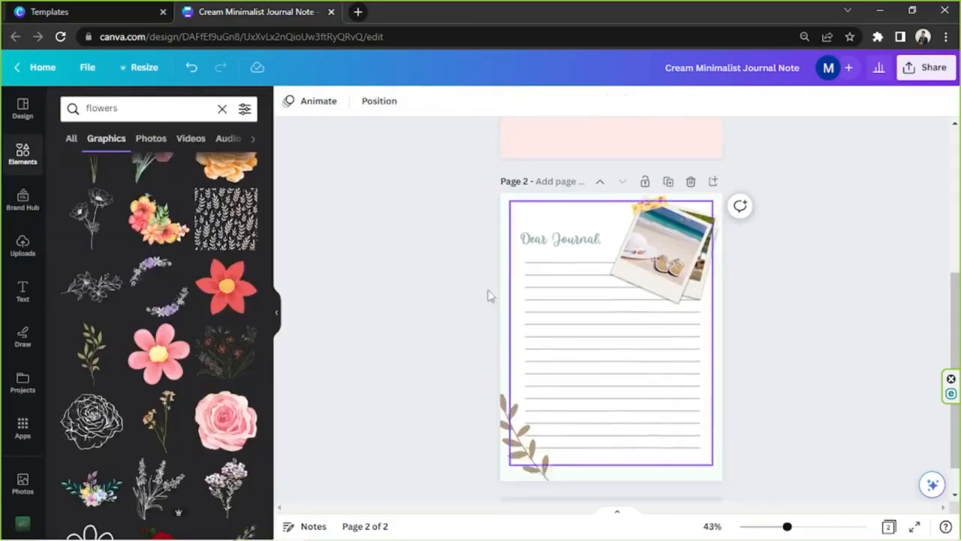
scroll(488, 295, "down", 1)
scroll(207, 364, "down", 10)
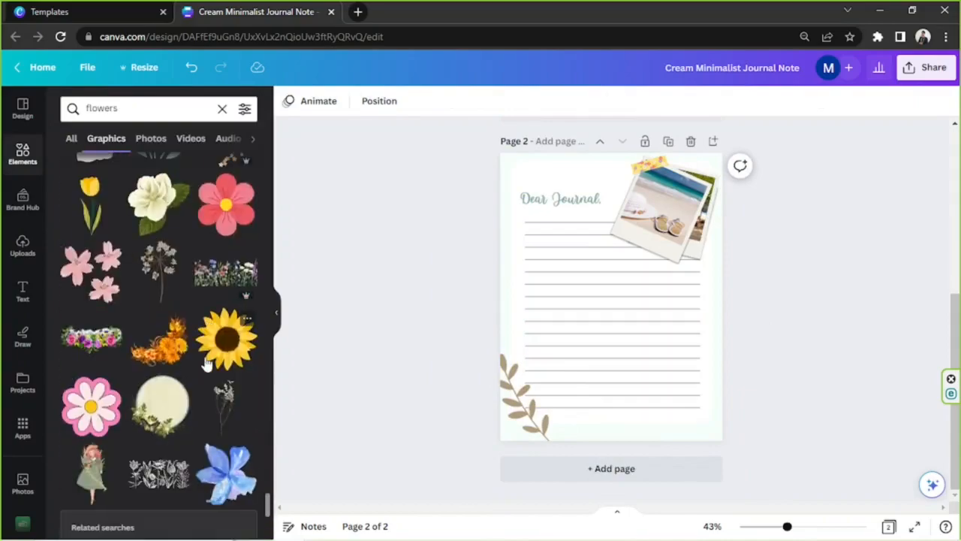
scroll(207, 364, "down", 3)
left_click(92, 196)
left_click(349, 101)
left_click(143, 247)
left_click_drag(638, 180, 700, 276)
Search the graphics library for "stickers" and apply a filter to the results.
left_click_drag(121, 109, 28, 117)
type("stickers")
key("Return")
left_click(245, 109)
scroll(151, 309, "down", 3)
left_click(173, 287)
left_click(158, 431)
Search the filtered graphics for "sticker" and browse the designs.
scroll(175, 259, "down", 10)
type("sticker")
key("Return")
scroll(204, 307, "down", 15)
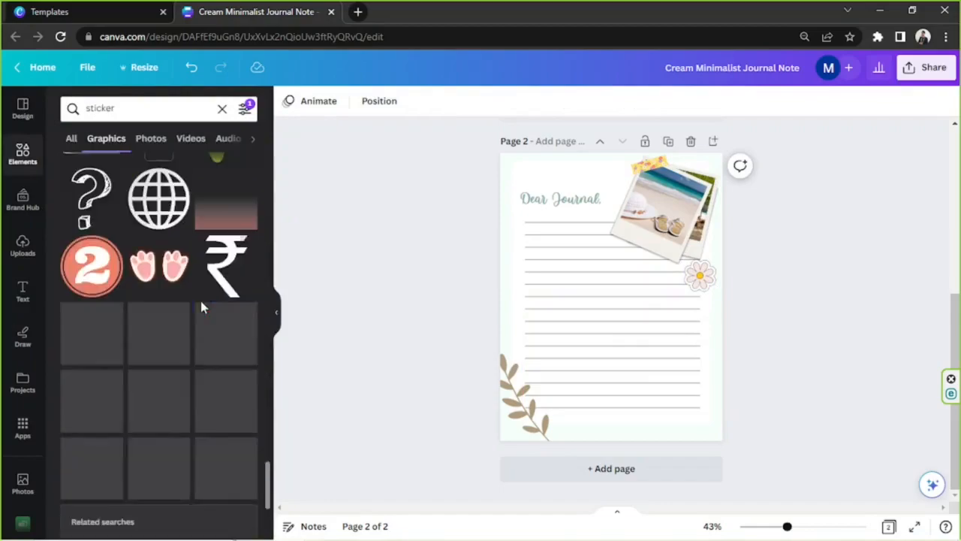
Search the filtered graphics for "doodle" and browse for a leafy twig drawing.
triple_click(133, 107)
type("doodle")
key("Return")
scroll(230, 450, "down", 5)
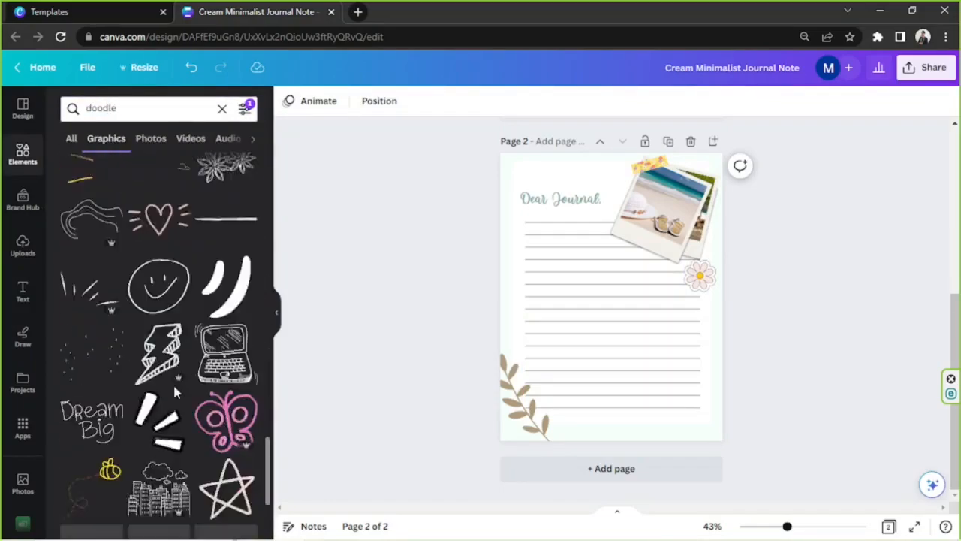
scroll(172, 382, "down", 10)
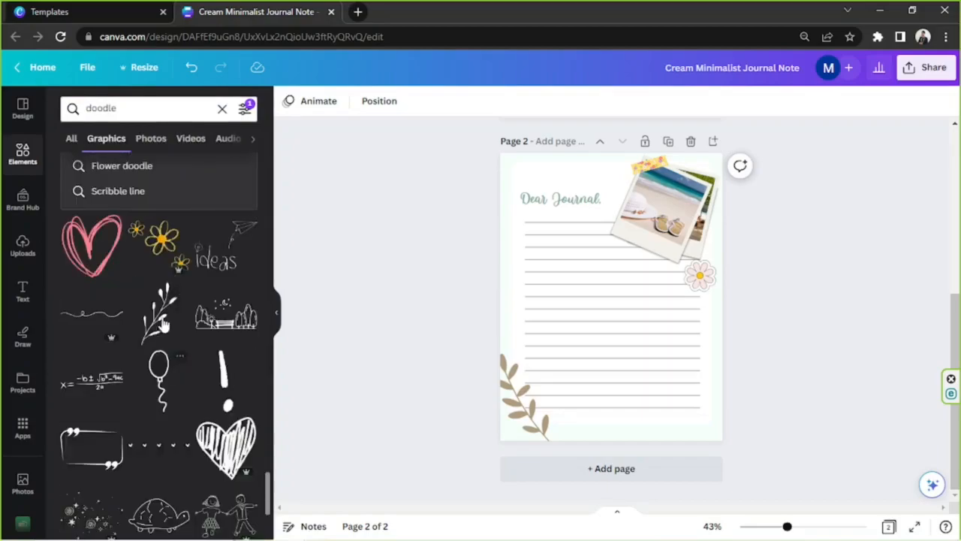
Add the leafy twig doodle to page 2 and recolor it with the document's tan brown.
left_click(163, 325)
left_click(289, 101)
left_click(244, 178)
Flip the twig doodle, and resize and rotate it into the lower-left corner beside the brown leaf sprig.
left_click(385, 102)
left_click(417, 134)
left_click_drag(643, 354, 626, 322)
left_click_drag(601, 281, 507, 423)
left_click_drag(507, 493, 552, 476)
left_click(483, 343)
Place a copy of the twig doodle, rotated 64.7°, at the page's right edge and send it to the back behind the polaroids.
left_click_drag(518, 434, 706, 265)
mouse_move(744, 316)
left_mouse_down()
mouse_move(704, 335)
mouse_move(718, 299)
left_mouse_up()
left_click_drag(701, 329, 616, 271)
left_click_drag(676, 244, 710, 228)
left_click(533, 101)
left_click(202, 159)
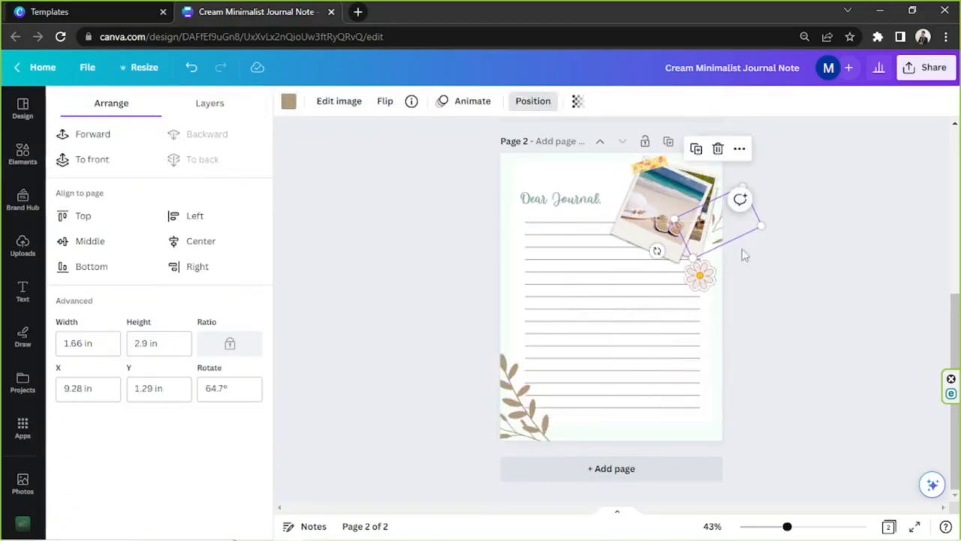
left_click(745, 255)
Search the filtered graphics for "sticker with outline" and browse the designs.
scroll(170, 346, "down", 15)
left_click_drag(120, 109, 62, 116)
type("sticker with outline")
key("Return")
scroll(166, 321, "down", 15)
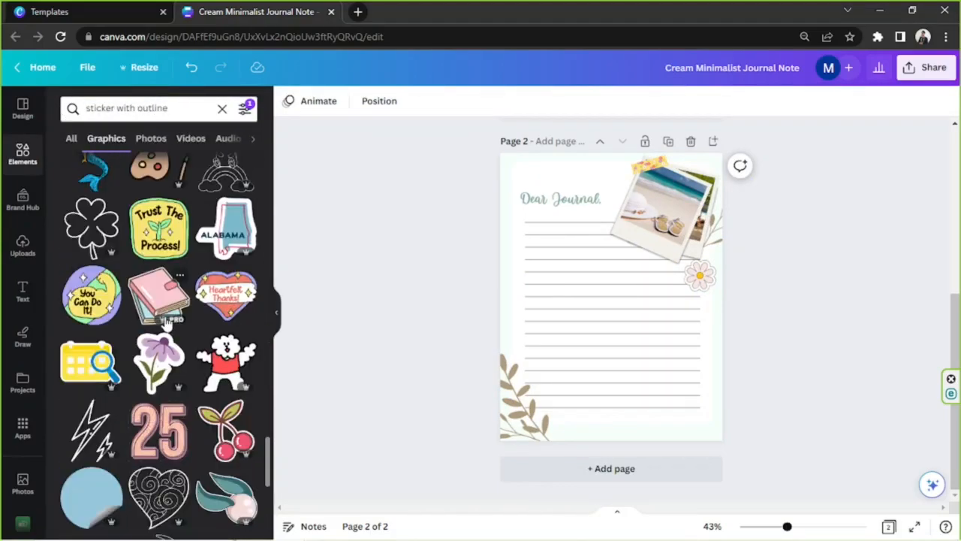
Add another filter to the "sticker with outline" graphics search and browse the filtered stickers.
scroll(164, 361, "down", 4)
left_click(244, 109)
scroll(173, 300, "down", 3)
left_click(88, 389)
left_click(159, 431)
scroll(243, 234, "down", 15)
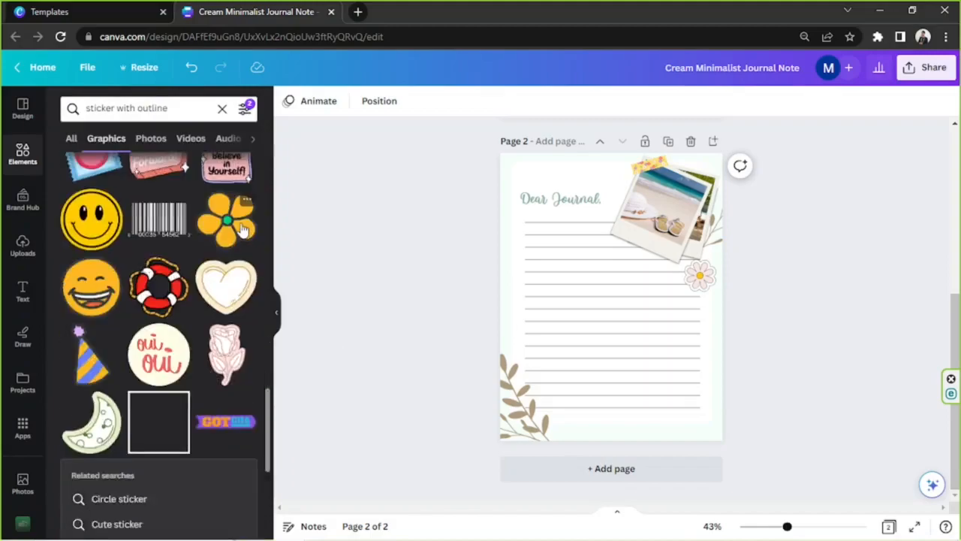
scroll(242, 230, "down", 15)
scroll(243, 229, "down", 10)
left_click(94, 205)
left_click(244, 249)
scroll(223, 265, "down", 10)
key("Delete")
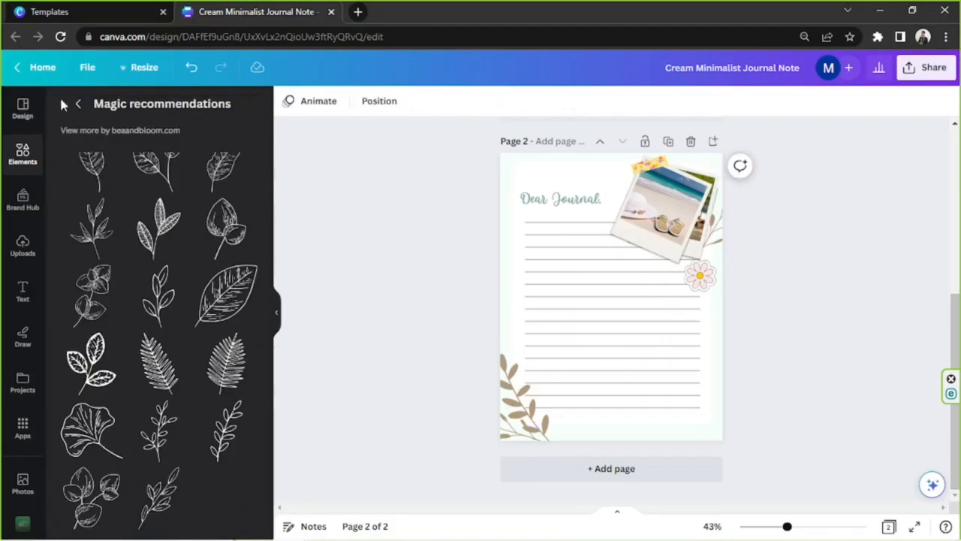
Add the two-hearts sticker to page 2, shrink it above the end of "Dear Journal," and recolor its purple outline coral red.
scroll(191, 331, "down", 10)
left_click(92, 298)
left_click_drag(567, 329, 621, 294)
left_click_drag(639, 281, 615, 177)
left_click(289, 102)
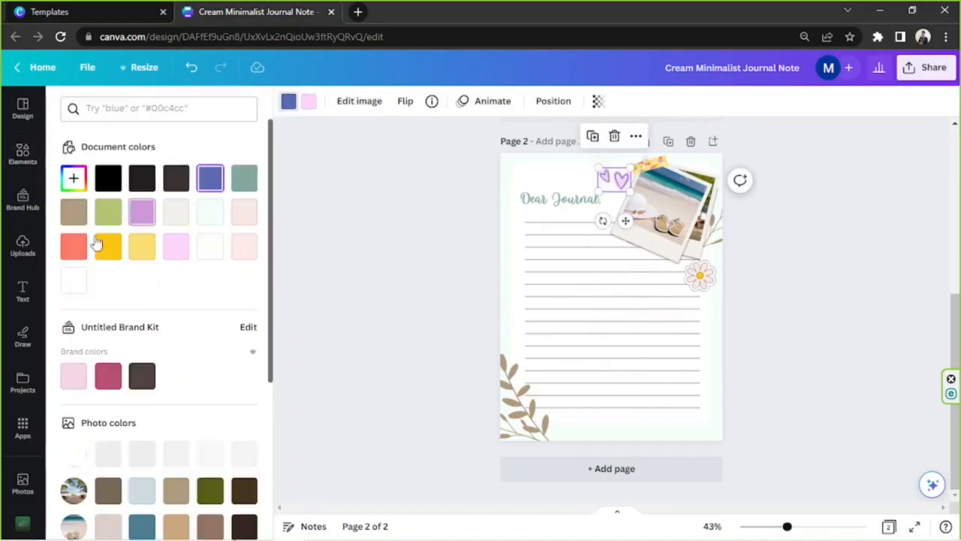
left_click(849, 276)
left_click(792, 288)
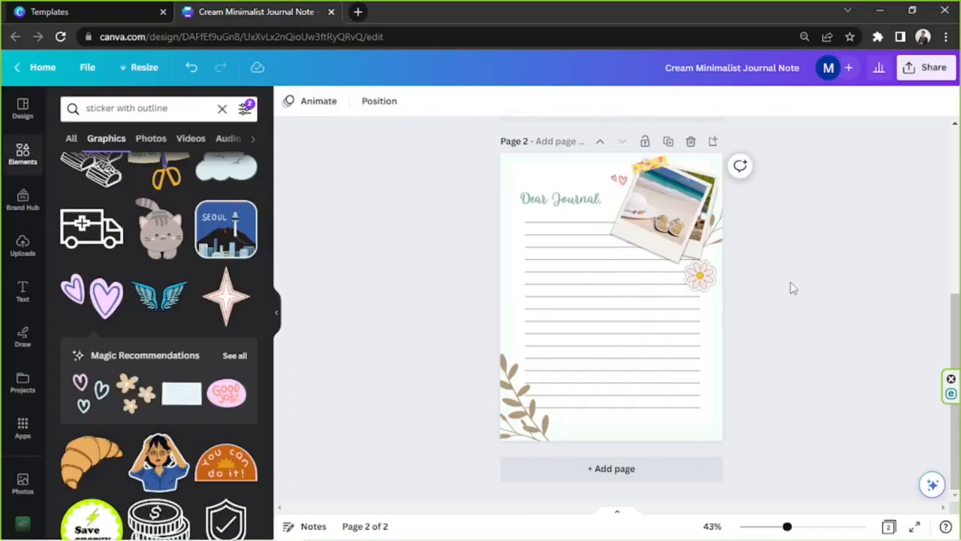
Search for "frame", place the circular frame in page 2's lower-left corner, and send it backward.
type("frame")
key("Return")
left_click(91, 240)
left_click_drag(667, 240, 625, 283)
left_click_drag(589, 318, 549, 382)
left_click(410, 101)
left_click(206, 135)
Search photos for "girl" and fill the circular frame with the photo of a long-haired girl.
left_click(23, 153)
type("girl")
key("Return")
left_click(151, 138)
scroll(98, 230, "down", 8)
left_click_drag(227, 282, 549, 382)
left_click(366, 263)
Search for "circle", and shrink and reposition the circular photo beside the lower-left leaves.
left_click(150, 109)
type("circle")
key("Return")
left_click(549, 382)
left_click_drag(585, 347, 570, 362)
left_click_drag(542, 390, 549, 383)
Add the rough brush-stroke circle graphic and recolor it with the document's sage green.
scroll(142, 273, "down", 15)
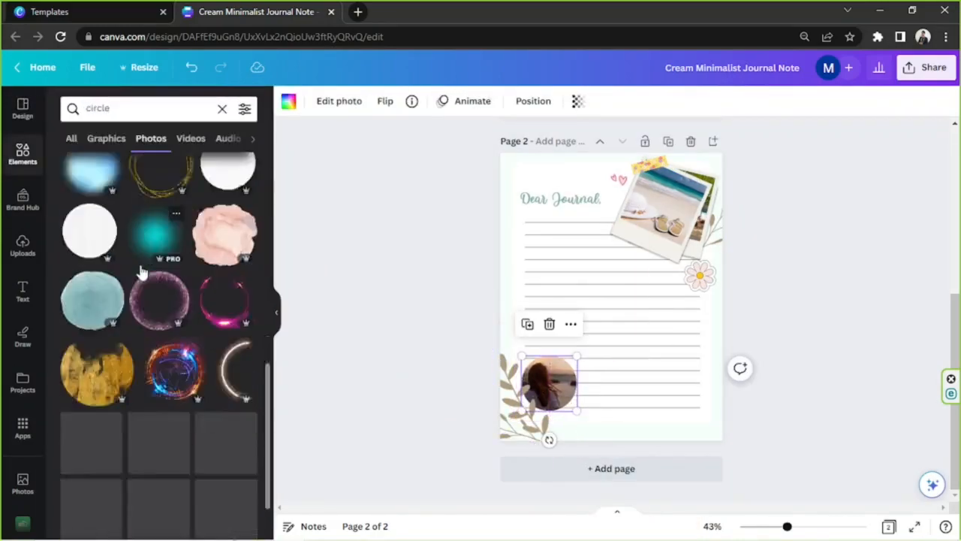
left_click(107, 138)
left_click(83, 300)
left_click(289, 102)
left_click(209, 178)
Place the green brush circle behind the round photo and scale it to about 2.6 in as a border.
left_click_drag(603, 301, 541, 388)
left_click(533, 101)
left_click(207, 135)
left_click_drag(594, 335, 570, 359)
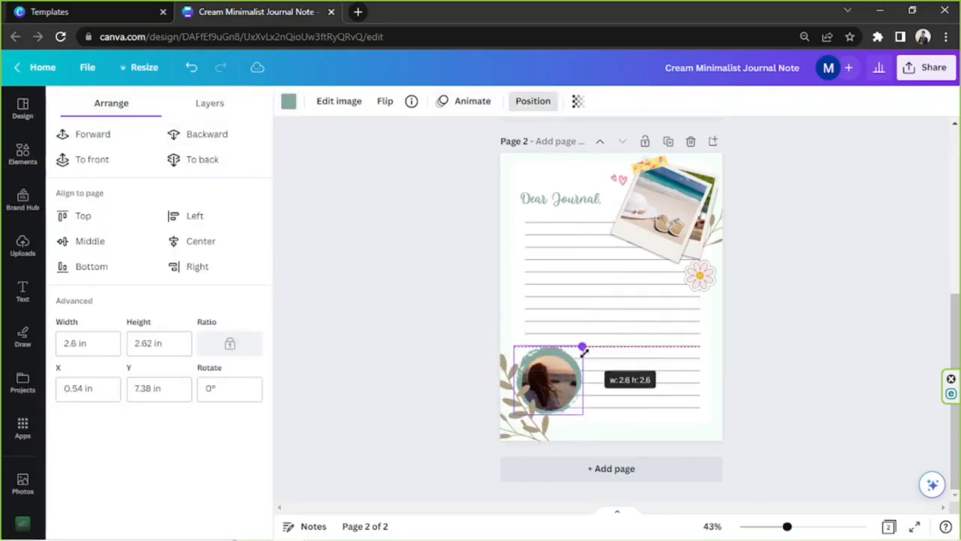
left_click(804, 320)
Move the round photo and its green brush circle higher along the left edge of page 2.
left_click(523, 405)
left_click_drag(547, 383, 609, 413)
mouse_move(632, 388)
left_mouse_down()
mouse_move(618, 405)
mouse_move(522, 283)
left_mouse_up()
mouse_move(599, 419)
left_mouse_down()
mouse_move(530, 314)
mouse_move(499, 300)
left_mouse_up()
scroll(515, 359, "up", 5)
scroll(869, 361, "down", 5)
Move the twig doodle slightly lower in page 2's lower-left corner.
left_click_drag(529, 406, 538, 428)
left_click(796, 419)
scroll(796, 418, "up", 1)
scroll(796, 419, "down", 1)
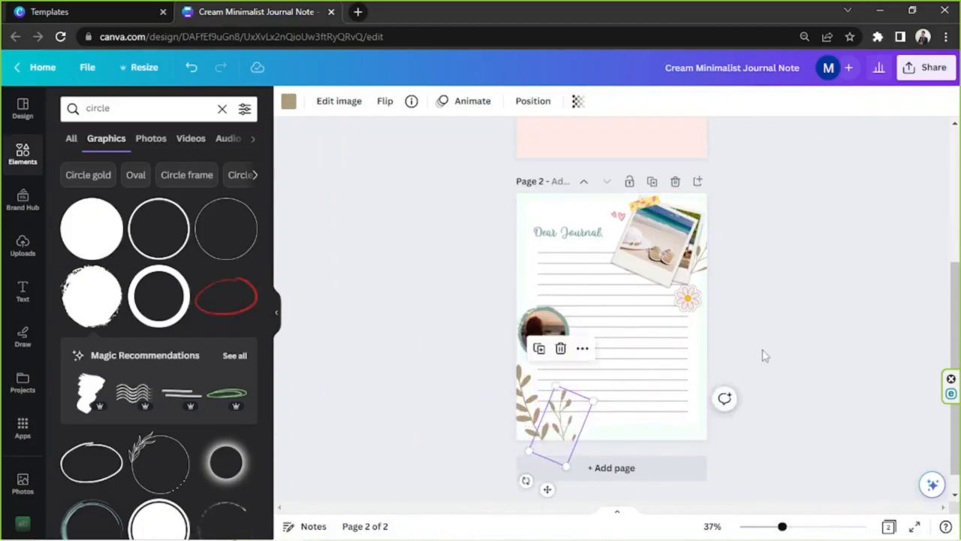
left_click(763, 351)
Copy the front polaroid on page 2, paste it, and resize the copy near the page's lower-left corner.
left_click_drag(782, 526, 799, 528)
scroll(653, 354, "up", 1)
scroll(653, 353, "down", 1)
scroll(496, 316, "down", 1)
scroll(704, 344, "up", 2)
left_click(703, 344)
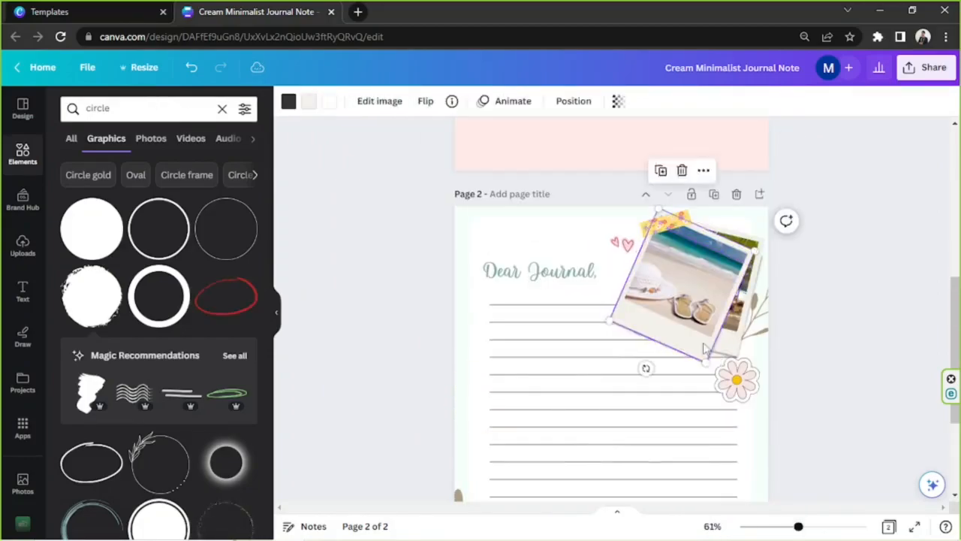
key("ctrl+v")
scroll(638, 338, "down", 2)
left_click_drag(524, 394, 569, 399)
left_click_drag(569, 331, 512, 380)
Straighten the polaroid copy, position it in the lower-left corner, and send it backward behind the leaves.
scroll(522, 398, "down", 1)
left_click_drag(519, 345, 530, 306)
scroll(529, 306, "up", 1)
left_click_drag(528, 446, 515, 446)
scroll(534, 441, "down", 1)
left_click_drag(525, 383, 549, 439)
left_click(573, 101)
left_click(206, 134)
Paste a copy of the upper polaroid's photo frame and fit it into the lower-left polaroid's window.
scroll(676, 300, "up", 1)
left_click(712, 263)
key("ctrl+v")
left_click_drag(549, 352, 522, 343)
left_click_drag(799, 526, 820, 526)
scroll(562, 393, "down", 1)
left_click_drag(536, 433, 544, 444)
left_click_drag(439, 496, 441, 496)
left_click_drag(328, 251, 293, 216)
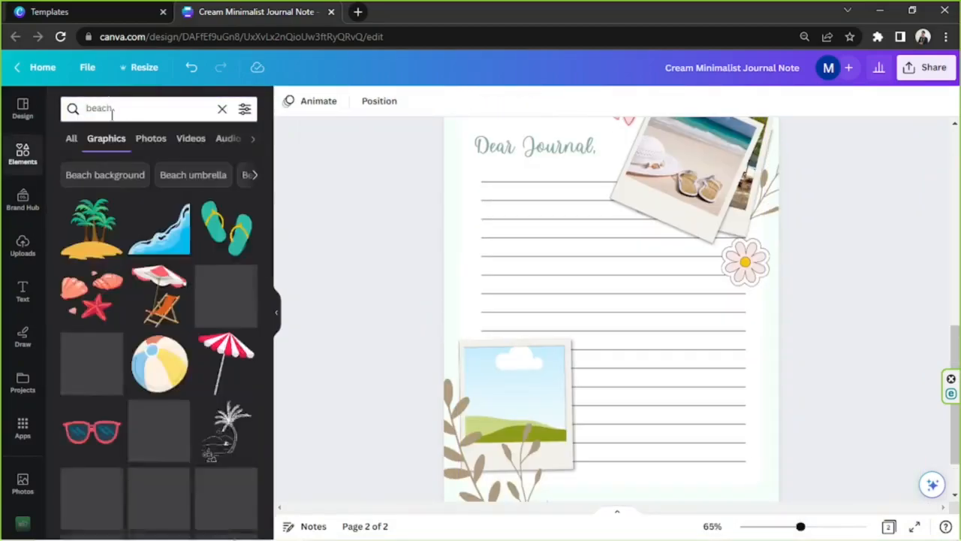
Add the illuminated pier photo from the "beach" photo results and scale it over the lower-left polaroid.
left_click(150, 138)
left_click(114, 256)
left_click_drag(746, 427, 616, 426)
left_click_drag(546, 427, 535, 464)
left_click_drag(606, 449, 579, 447)
left_click_drag(801, 527, 817, 526)
left_click_drag(505, 405, 500, 350)
Crop the pier photo's edges to match the lower-left polaroid's picture window.
scroll(500, 350, "down", 2)
left_click_drag(459, 472, 460, 387)
left_click_drag(456, 175, 456, 180)
left_click_drag(366, 282, 369, 282)
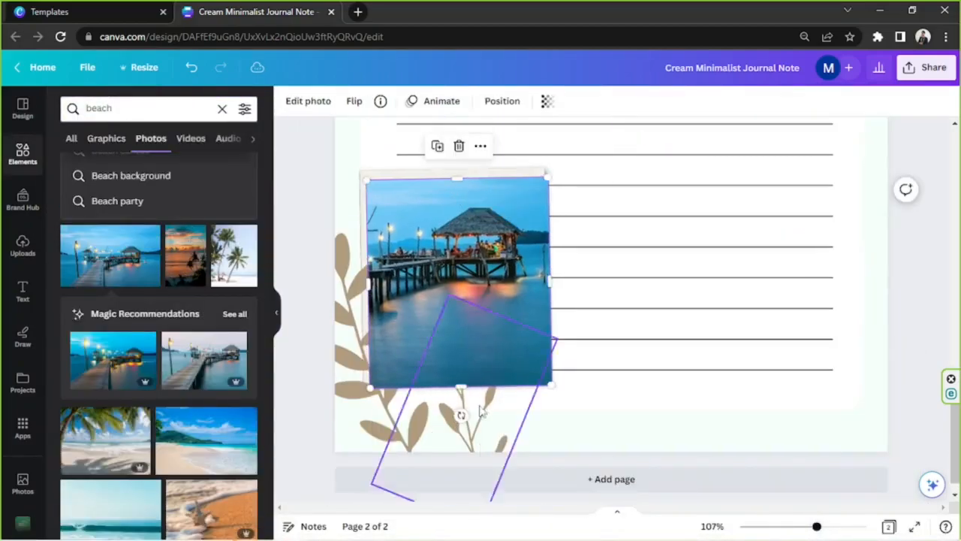
left_click_drag(460, 387, 459, 339)
left_click_drag(552, 259, 541, 258)
Send the pier photo backward behind the twig doodle and deselect it.
left_click(503, 100)
left_click(212, 133)
left_click(912, 403)
left_click_drag(817, 527, 791, 527)
left_click(588, 457)
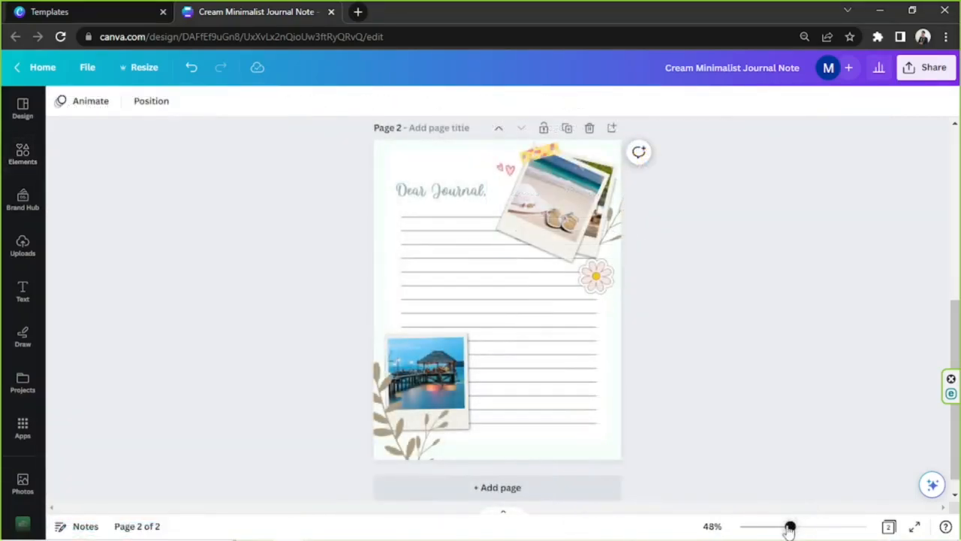
left_click_drag(790, 528, 788, 526)
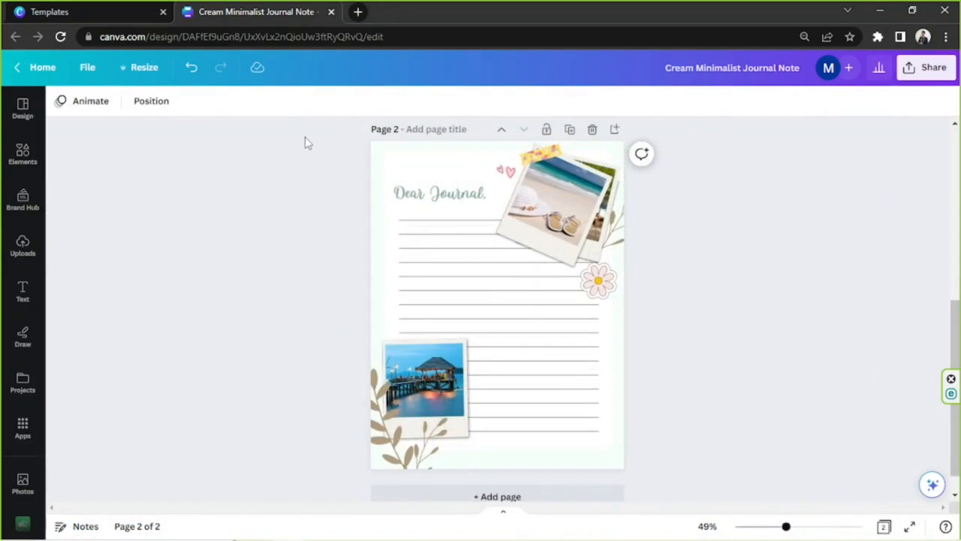
left_click_drag(305, 136, 705, 532)
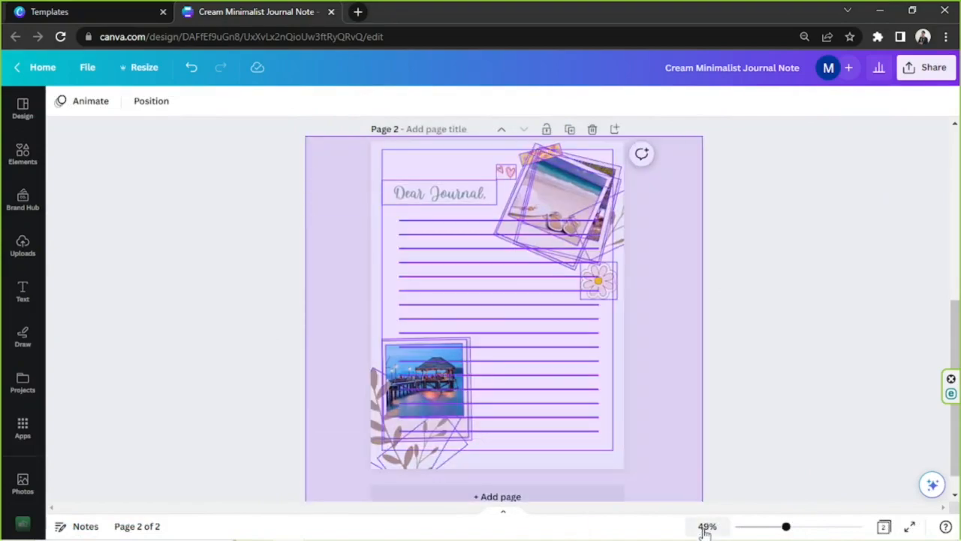
left_click(807, 326)
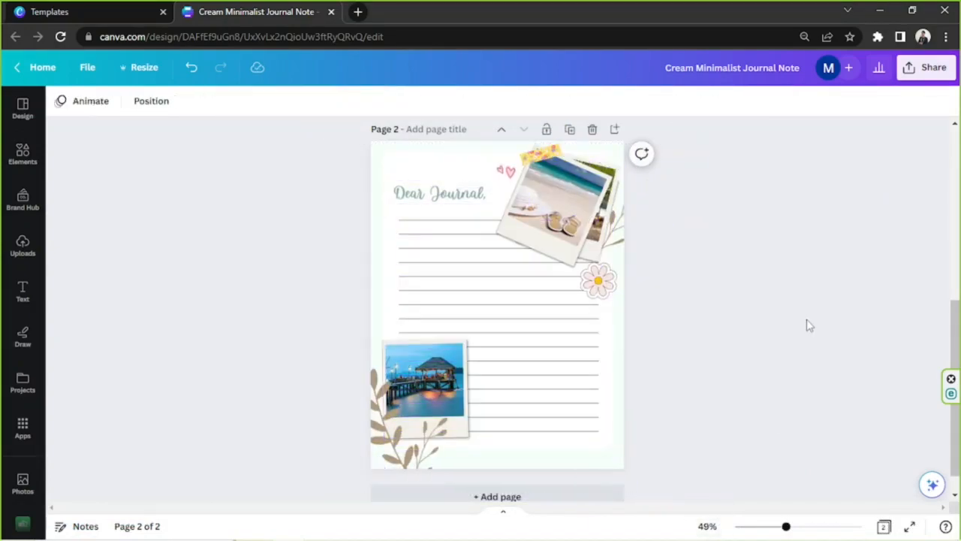
scroll(807, 321, "up", 5)
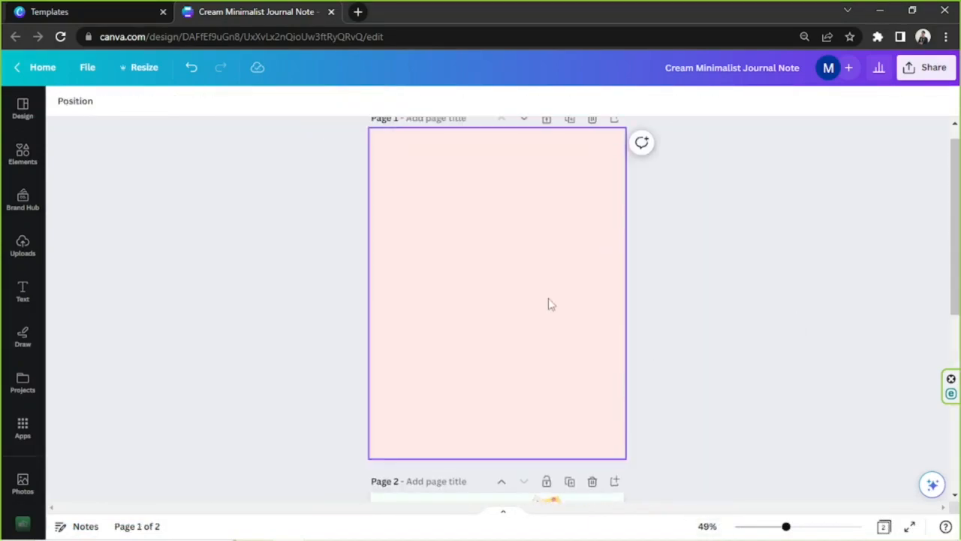
scroll(549, 304, "down", 4)
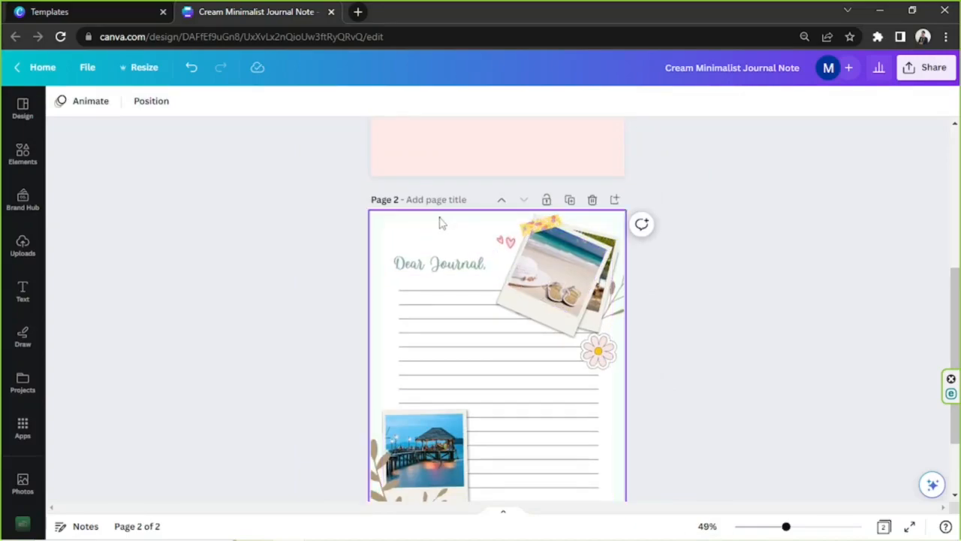
Change the blank page 1's background to the pale mint used on page 2.
scroll(540, 284, "up", 2)
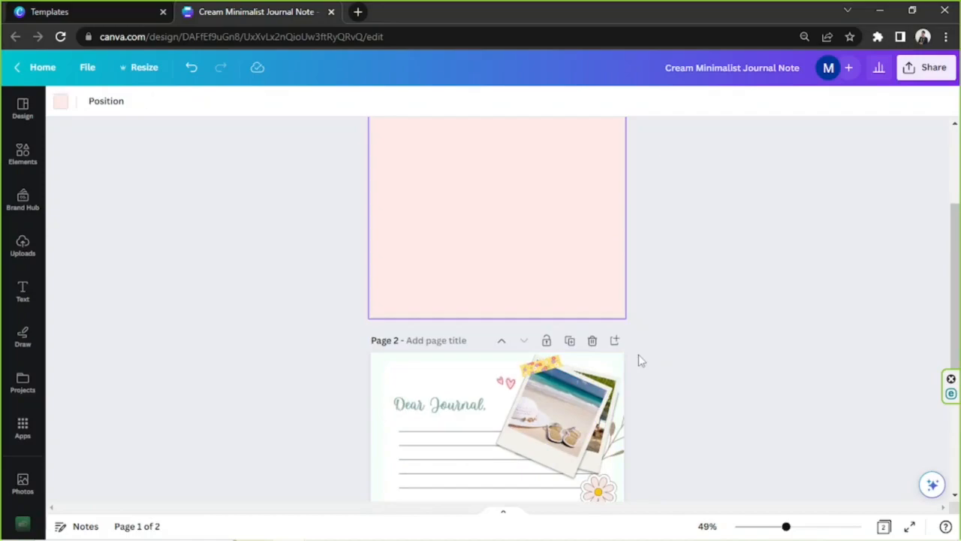
scroll(640, 361, "up", 2)
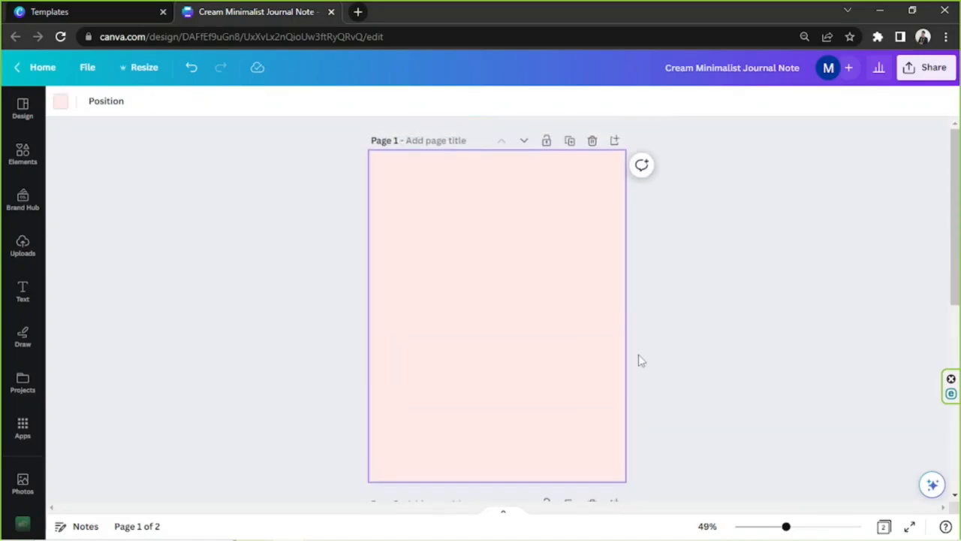
key("Delete")
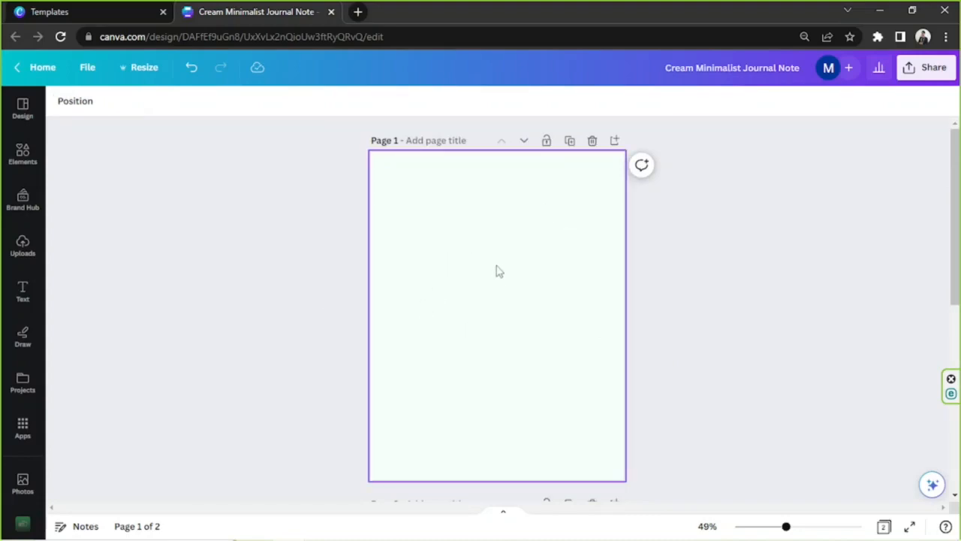
Copy the "Dear Journal," heading from page 2 and paste it onto blank page 1.
scroll(348, 290, "down", 3)
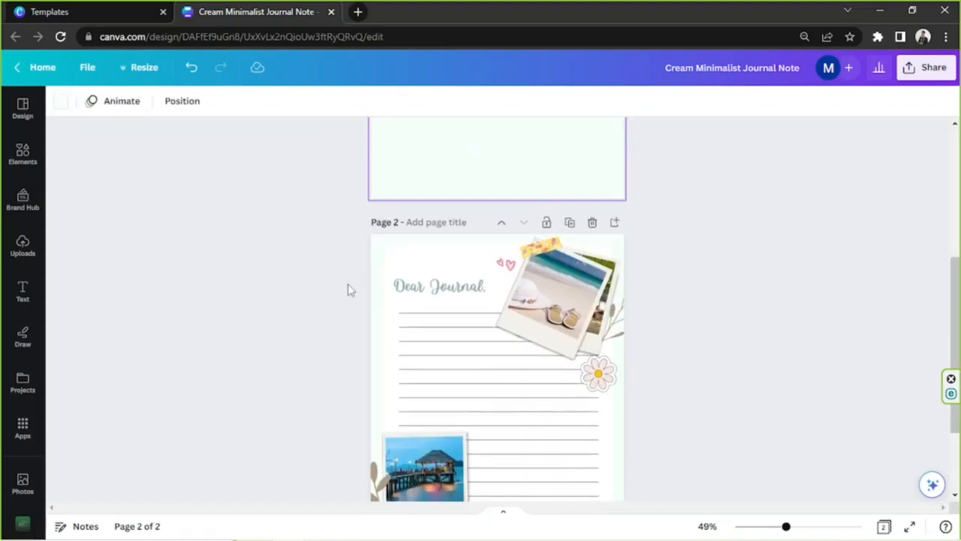
scroll(348, 288, "up", 2)
scroll(347, 288, "down", 2)
left_click(404, 358)
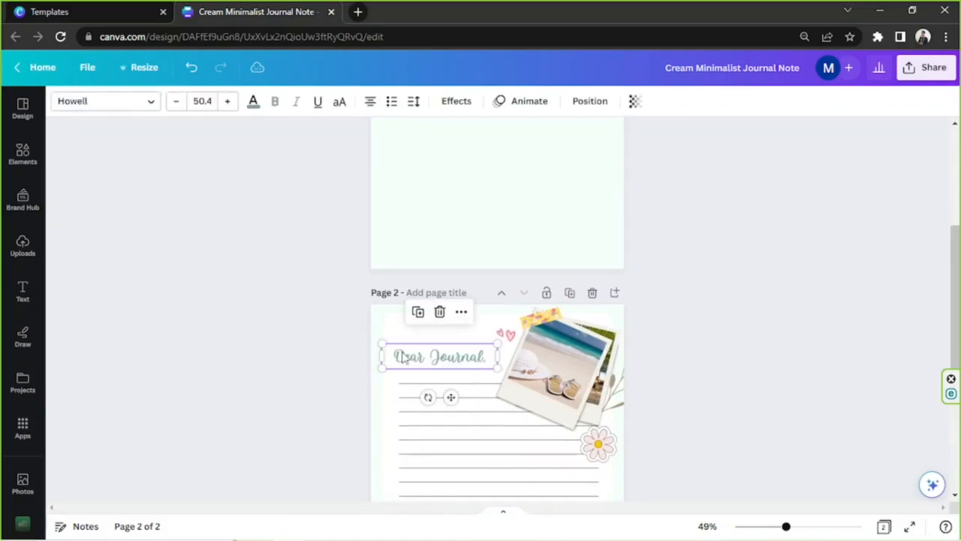
scroll(418, 339, "up", 2)
left_click(489, 272)
scroll(496, 344, "up", 1)
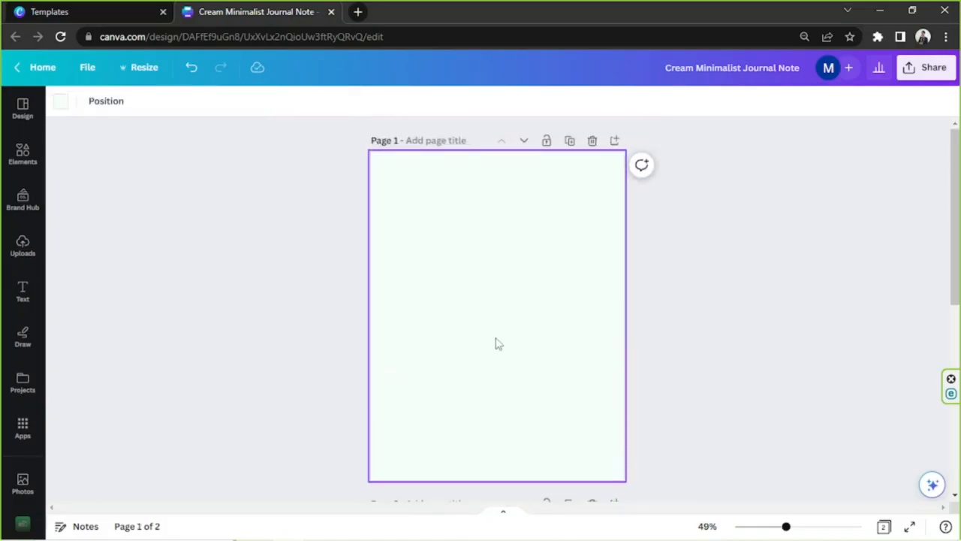
key("ctrl+v")
Enlarge the pasted heading to font size 74.8 and center it on page 1.
left_click_drag(461, 214, 505, 275)
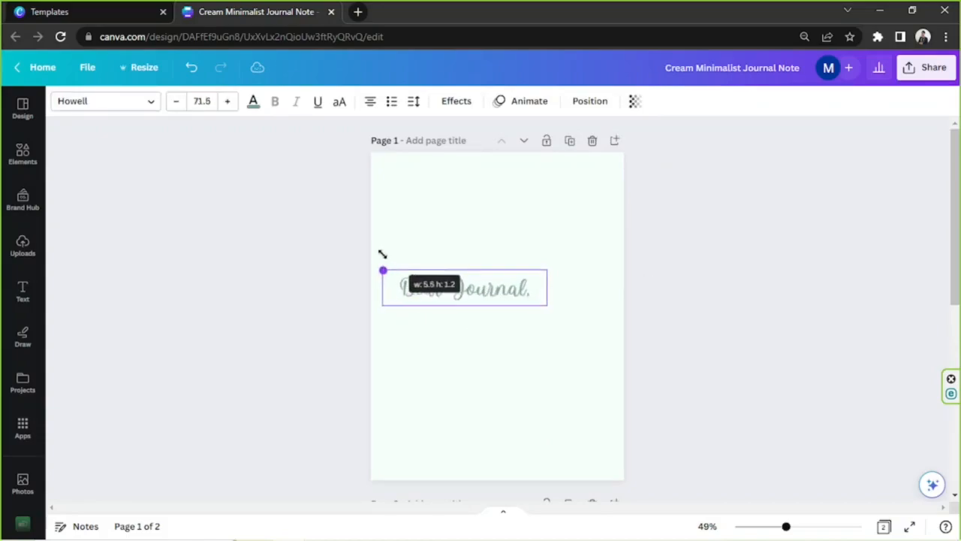
left_click_drag(479, 302, 509, 297)
scroll(510, 297, "down", 2)
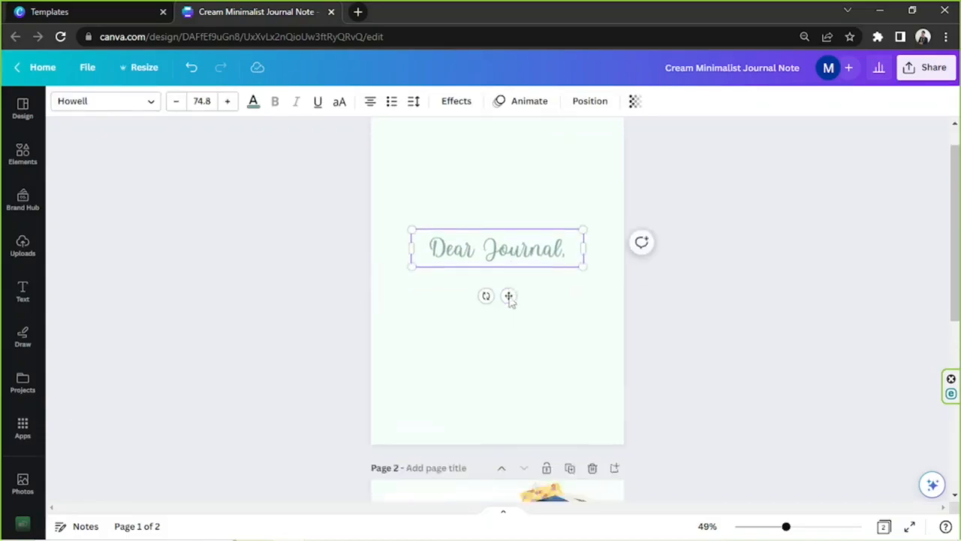
scroll(459, 418, "up", 1)
left_click_drag(487, 207, 487, 221)
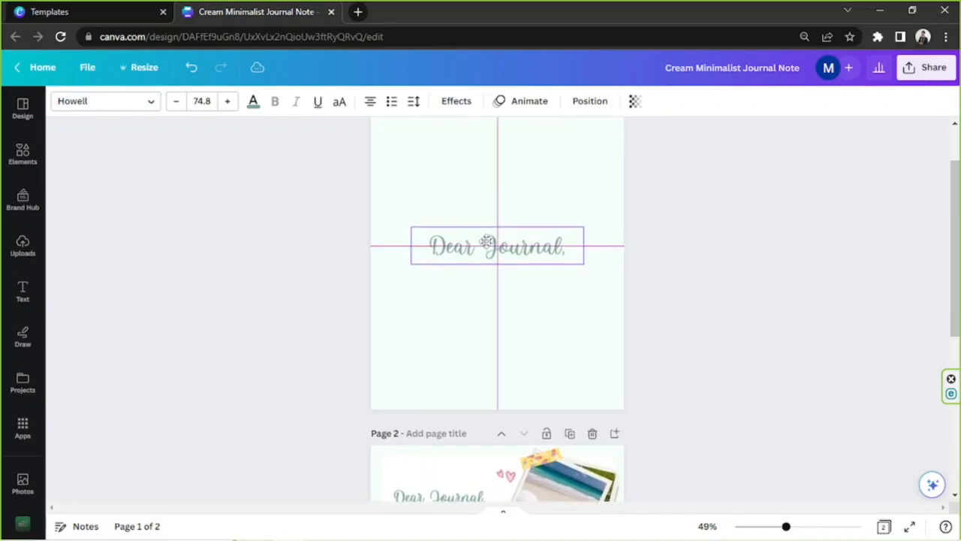
scroll(506, 270, "up", 1)
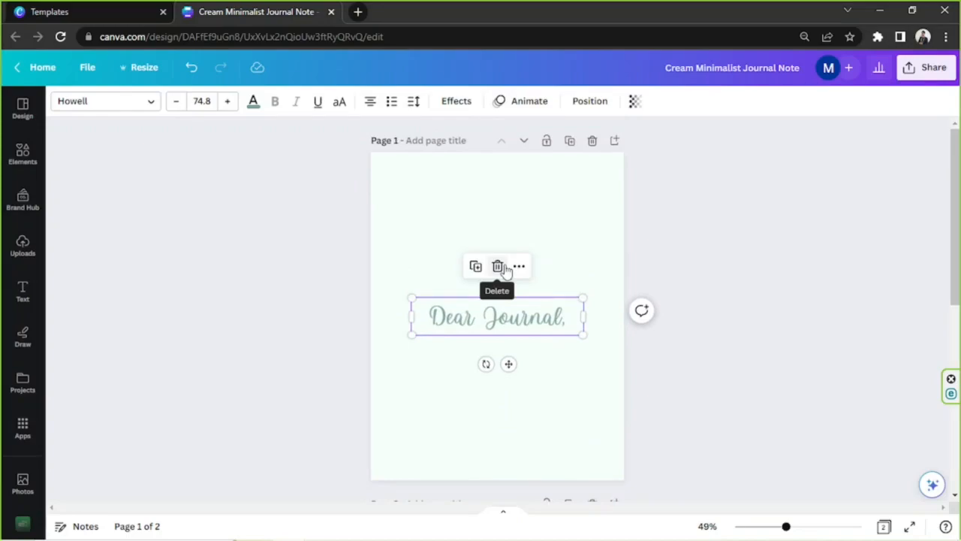
Replace the page 1 heading with "Journal", enlarge it to size 121, and recenter it horizontally.
double_click(518, 313)
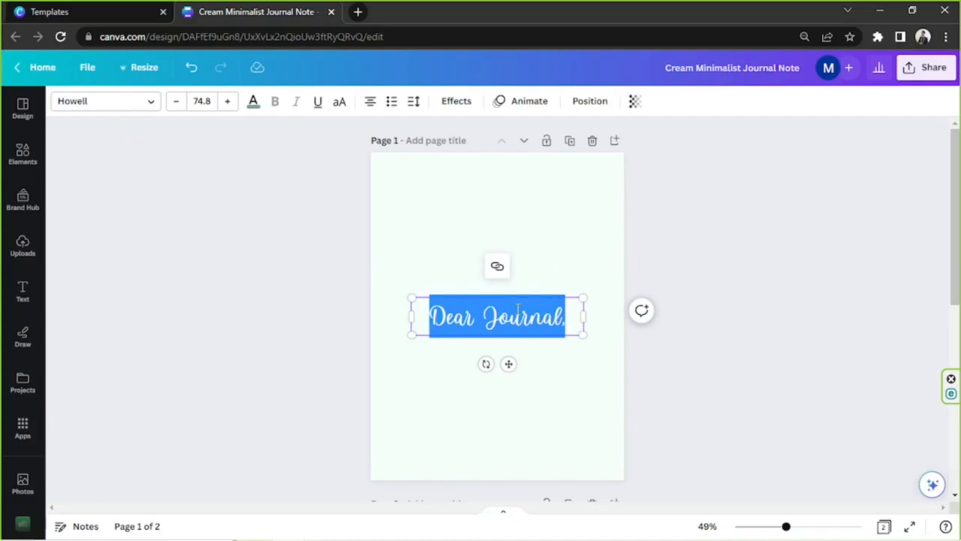
type("M")
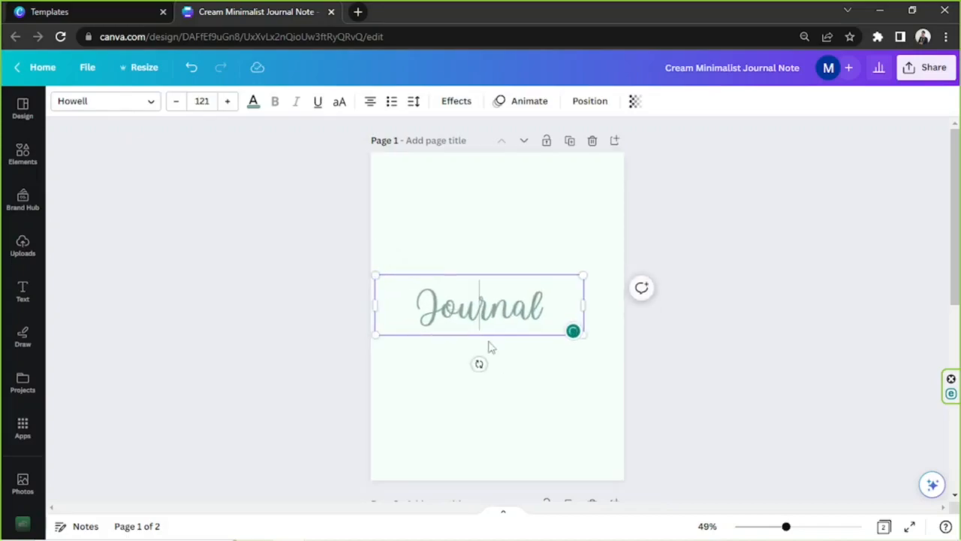
left_click_drag(490, 337, 507, 340)
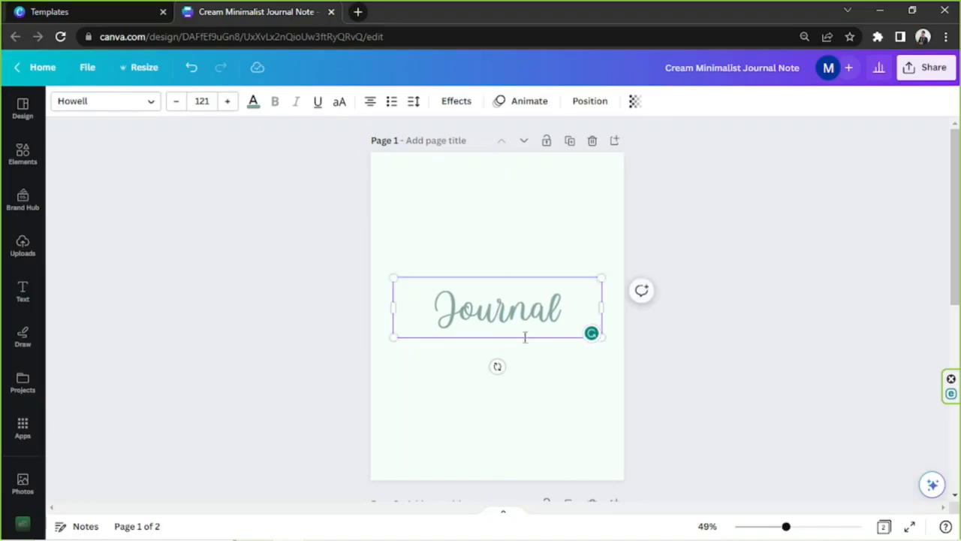
left_click(661, 272)
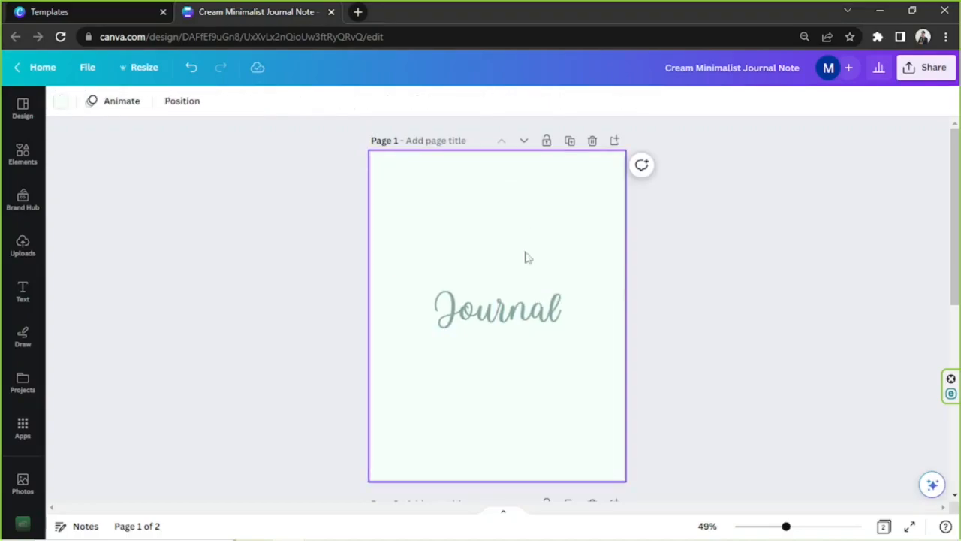
Duplicate the "Journal" title, place the copy directly above it, and change the copy's text to "MY".
left_click(513, 335)
left_click(478, 249)
left_click_drag(513, 329, 508, 272)
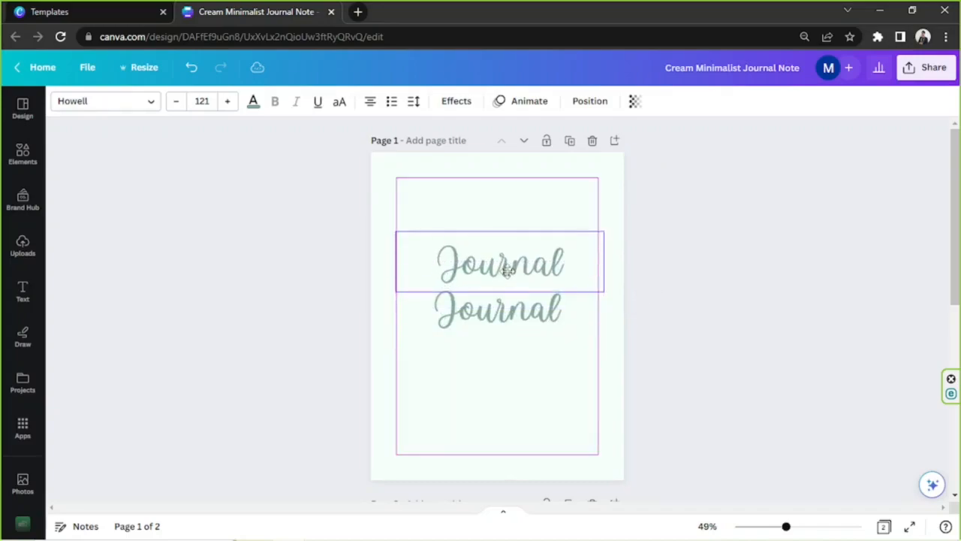
double_click(509, 276)
type("MY")
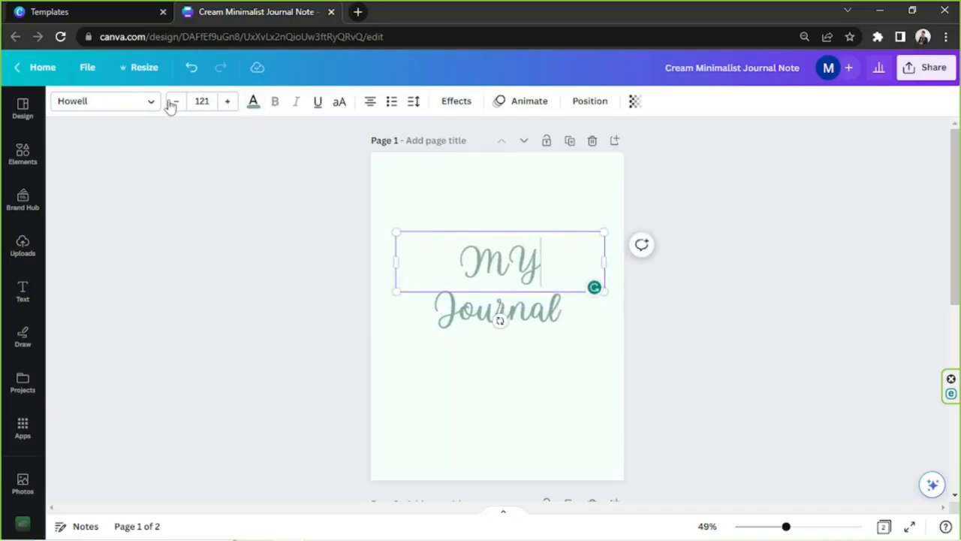
Set the "MY" text in VDS Bold and shrink it to size 58.7 just above "Journal".
left_click(111, 102)
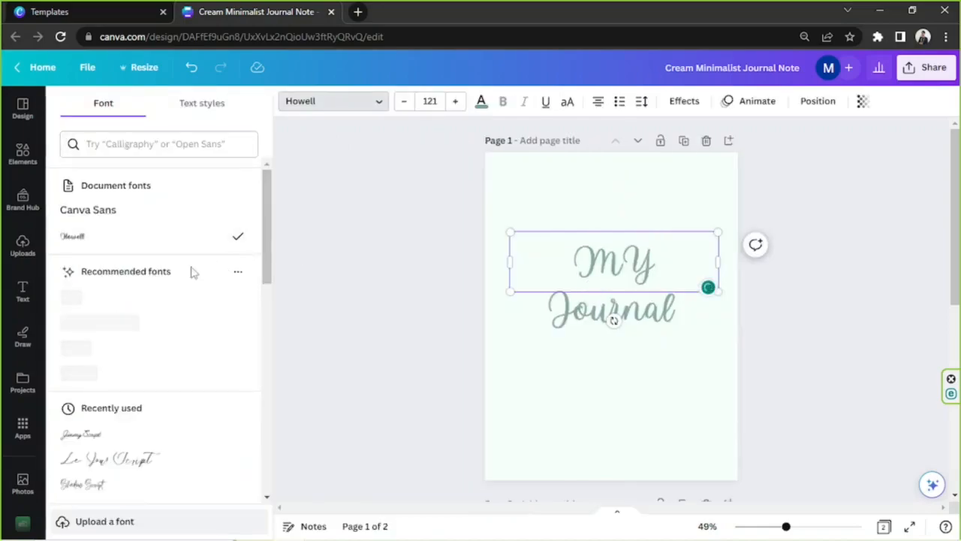
left_click(166, 373)
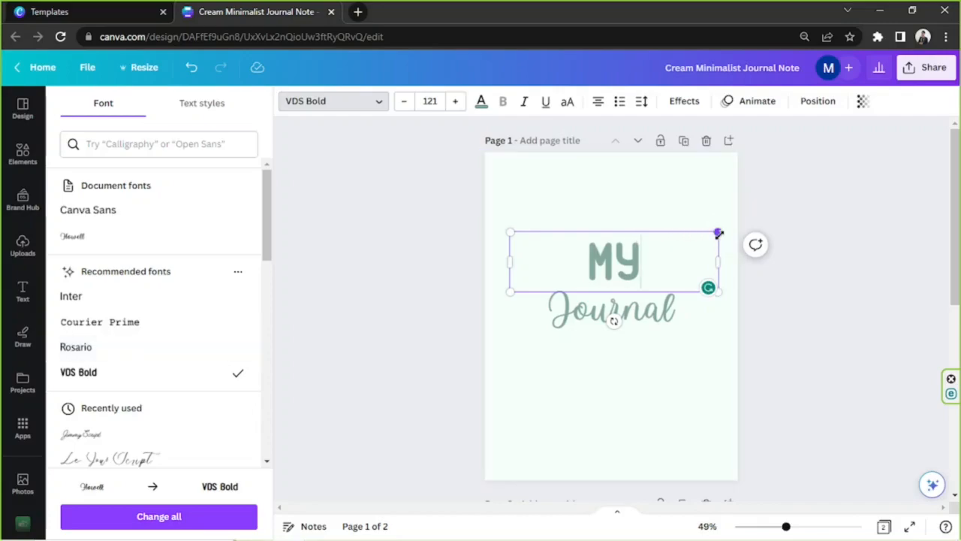
left_click_drag(656, 295, 613, 304)
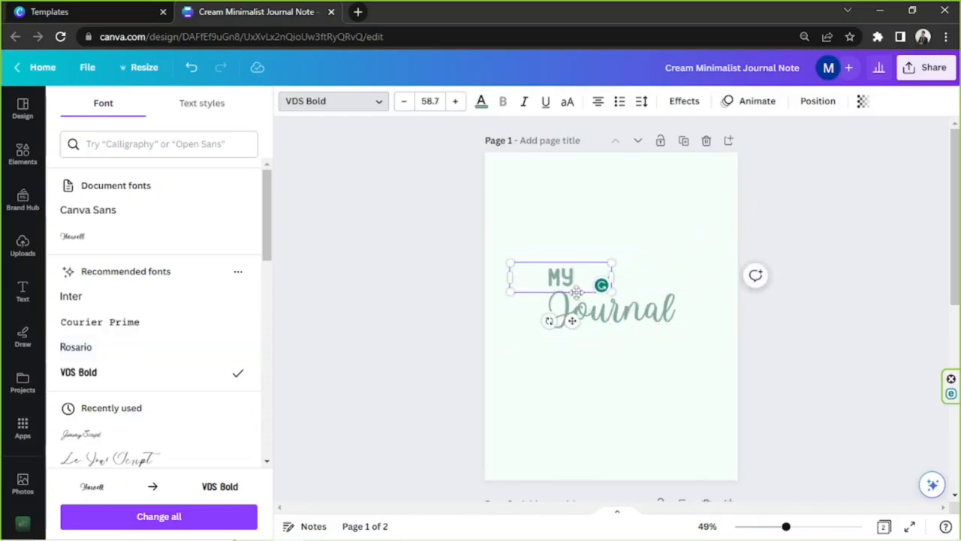
Search the element graphics for "pattern" to find a background for page 1.
left_click(848, 241)
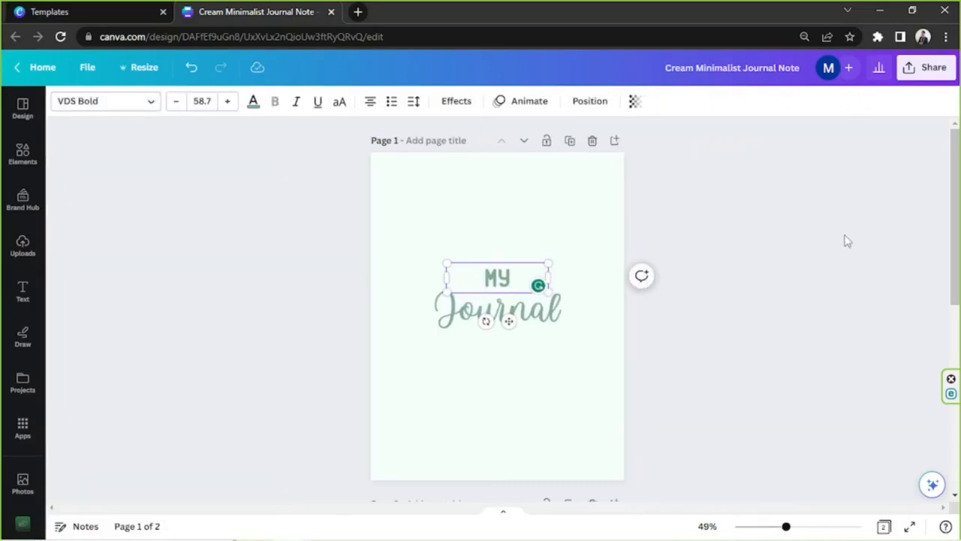
left_click(18, 158)
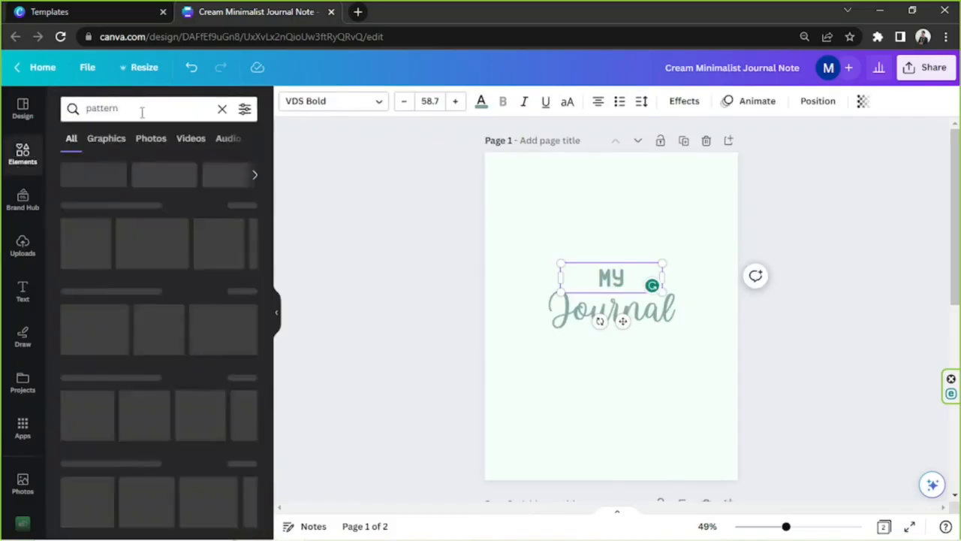
left_click(106, 139)
scroll(156, 281, "down", 10)
scroll(171, 286, "down", 10)
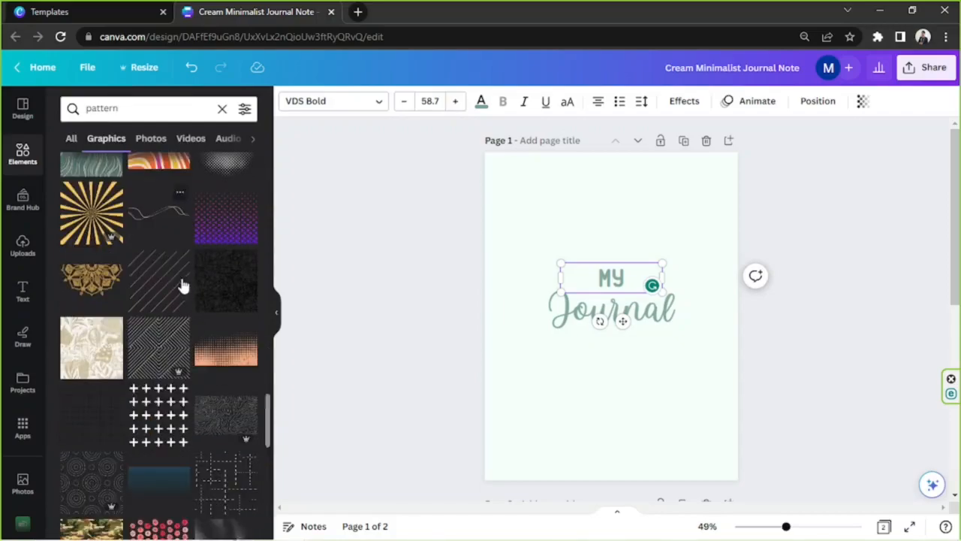
Add the dashed-line pattern graphic and enlarge it to cover the whole of page 1 around the title.
left_click(167, 342)
key("Delete")
scroll(229, 261, "down", 5)
left_click(226, 203)
left_click_drag(616, 323, 537, 197)
left_click_drag(582, 240, 835, 495)
left_click_drag(767, 440, 670, 435)
left_click(574, 101)
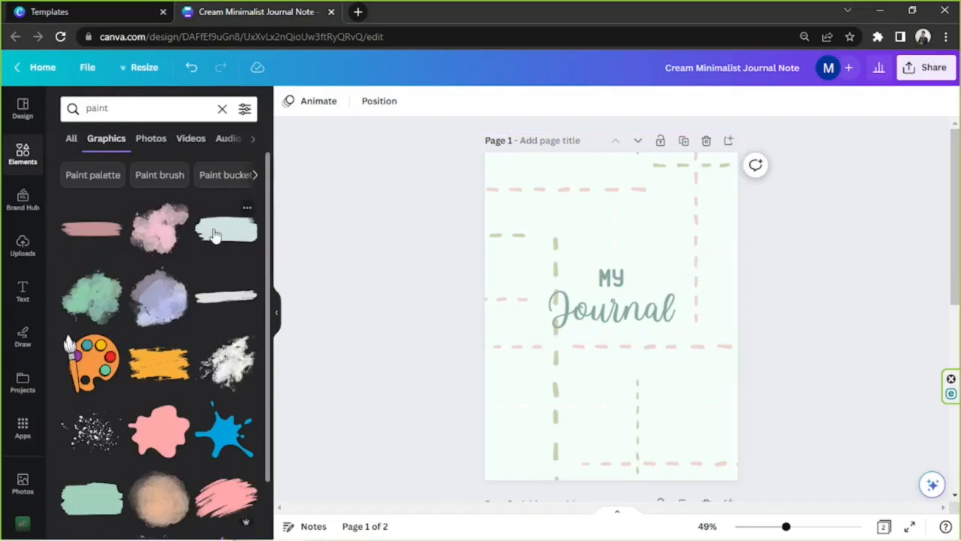
Add the pale blue paint brush stroke from the "paint" graphics and layer it behind the "MY Journal" title.
left_click_drag(225, 226, 594, 294)
left_click(533, 102)
left_click(202, 134)
left_click(824, 302)
left_click(695, 308)
Try document colors such as lilac and pale pink on the brush stroke behind the title.
left_click(289, 102)
left_click(175, 212)
left_click(143, 248)
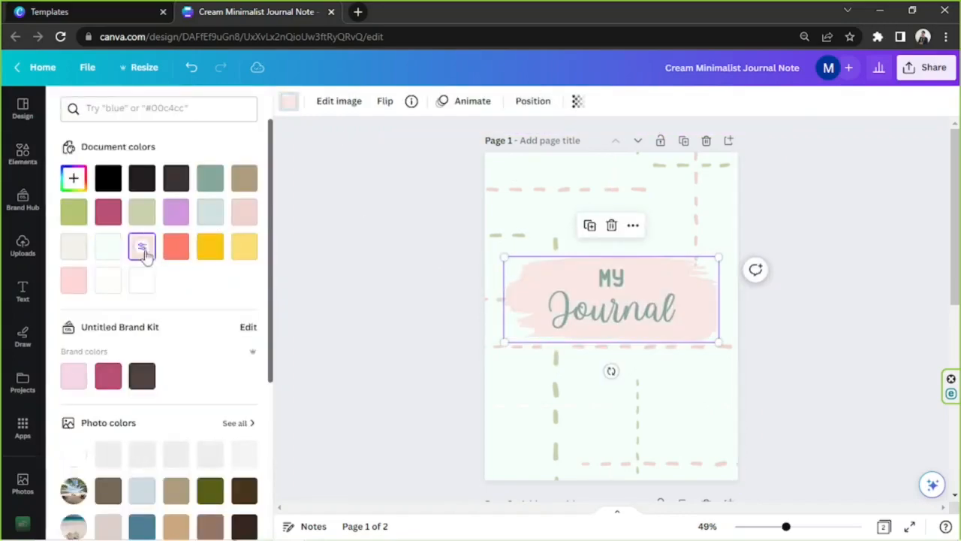
left_click(74, 178)
left_click(99, 212)
left_click(211, 178)
Recolor the "MY Journal" title text white.
left_click(635, 280)
left_click(480, 102)
left_click(108, 280)
Give the brush stroke behind the title a custom mint green color.
left_click(703, 314)
left_click(108, 280)
left_click(73, 178)
left_click(128, 211)
left_click(118, 221)
left_click(125, 218)
left_click(112, 217)
left_click(126, 219)
left_click(794, 284)
Shrink and reposition the dashed-line pattern, and duplicate it so the copy fills the lower part of page 1.
left_click_drag(739, 490, 591, 341)
left_click_drag(478, 240, 622, 244)
left_click_drag(545, 161, 545, 222)
left_click(590, 440)
mouse_move(686, 182)
left_mouse_down()
mouse_move(683, 445)
mouse_move(683, 434)
left_mouse_up()
left_click(850, 325)
Search graphics for "summer leaves" and place the pink flower on the brush stroke's lower-right corner, recolored coral and white.
type("summer leaves")
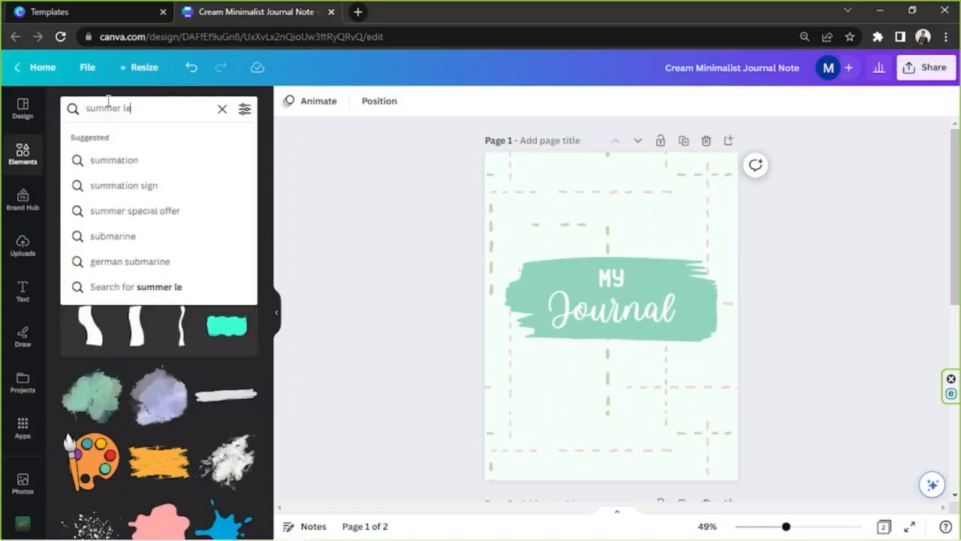
key("Return")
scroll(108, 311, "down", 10)
mouse_move(159, 345)
left_mouse_down()
mouse_move(692, 347)
mouse_move(701, 335)
left_mouse_up()
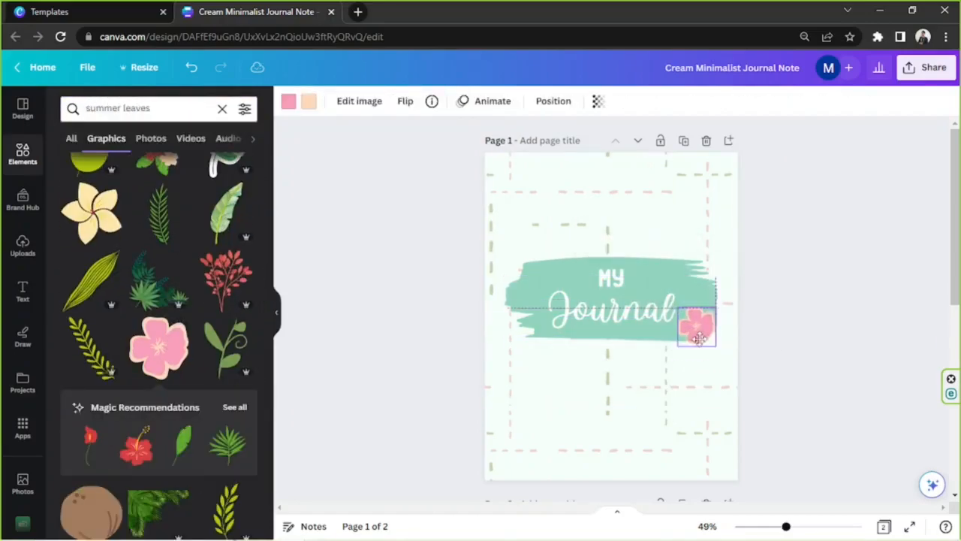
left_click(308, 101)
left_click(23, 154)
Add the green monstera leaf graphic and set it rotated in page 1's lower-left corner.
scroll(200, 275, "up", 10)
left_click(92, 210)
scroll(609, 318, "down", 1)
left_click_drag(609, 318, 645, 309)
left_click_drag(612, 245, 508, 331)
left_click_drag(574, 350, 654, 361)
scroll(518, 380, "up", 1)
Duplicate the monstera leaf into page 1's upper-right corner, rotate the copy, and adjust the lower-left leaf's size.
left_click(498, 341)
left_click_drag(532, 445, 708, 183)
left_click_drag(673, 120, 789, 163)
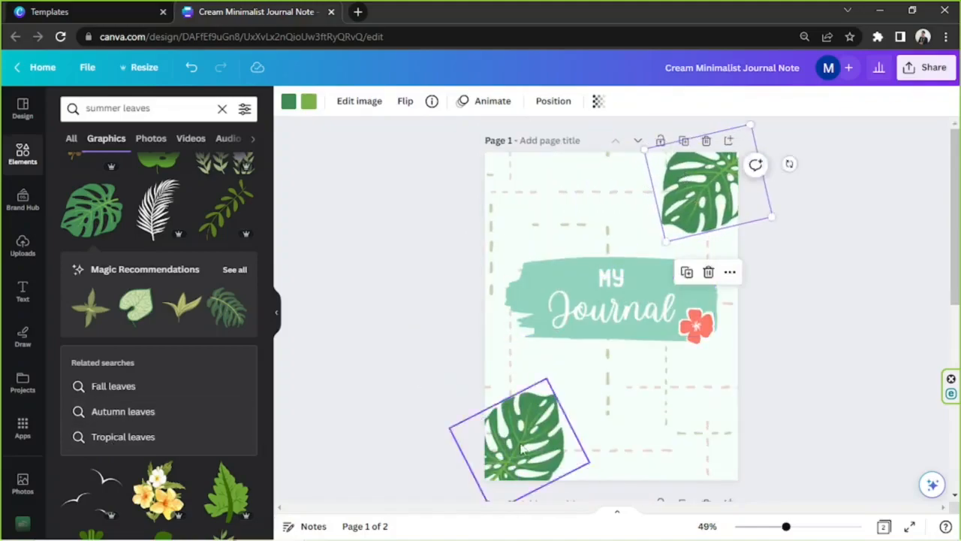
left_click_drag(547, 379, 554, 365)
Reduce the opacity of both monstera leaves so they look faded.
left_click(708, 183)
left_click(530, 435)
left_click(599, 101)
left_click_drag(599, 153, 539, 152)
left_click(708, 182)
left_click(599, 101)
Try adding the teal leaf branch beside the lower-left monstera leaf, flipped and resized.
scroll(122, 297, "down", 15)
scroll(123, 302, "down", 10)
left_click(158, 207)
left_click_drag(611, 316, 602, 440)
left_click(405, 102)
left_click_drag(653, 380, 719, 444)
left_click(446, 133)
Reposition, shrink and fade the teal leaf branch, and delete it from page 1.
left_click_drag(548, 389, 561, 378)
left_click_drag(630, 444, 649, 434)
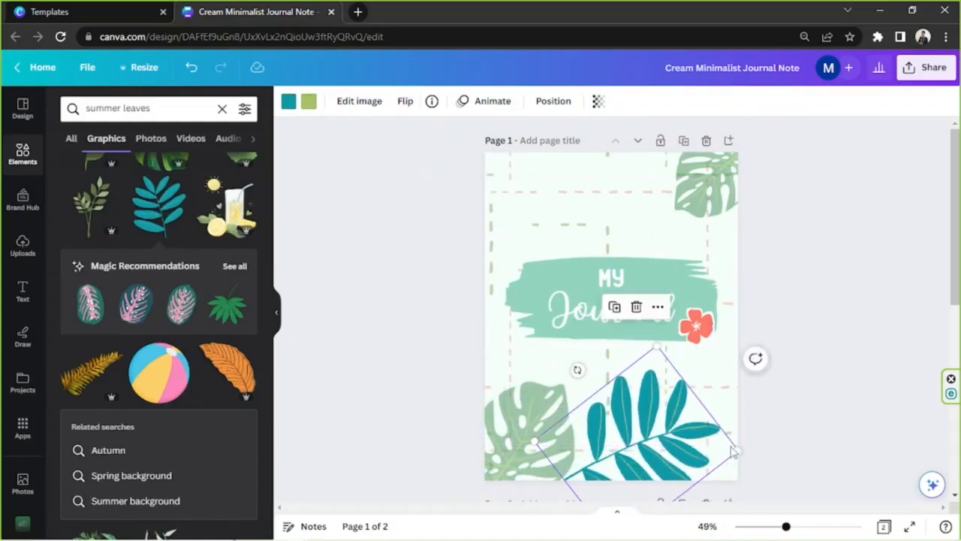
left_click_drag(739, 452, 659, 448)
left_click_drag(597, 445, 572, 465)
left_click_drag(529, 408, 517, 420)
left_click(598, 102)
left_click_drag(599, 153, 539, 152)
key("Delete")
Search graphics for "splash" and add a paint splatter of small specks, enlarged, to page 1.
scroll(159, 301, "down", 3)
triple_click(128, 109)
type("splash")
key("Return")
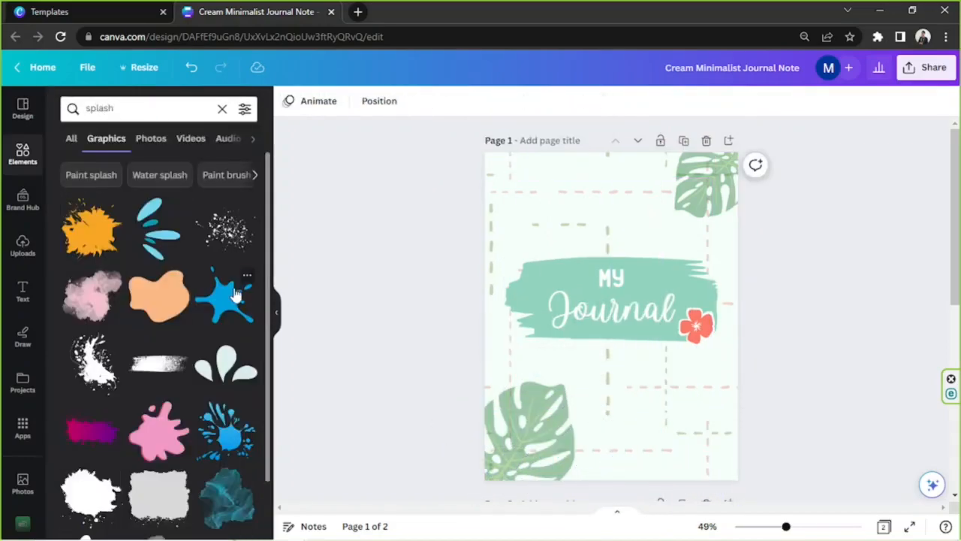
scroll(226, 294, "down", 6)
left_click(167, 285)
left_click_drag(663, 366, 730, 429)
Recolor the splatter mint green, layer it behind the title artwork, and spread it across page 1.
left_click(288, 102)
left_click(107, 213)
left_click(533, 101)
left_click(188, 167)
left_click_drag(586, 361, 618, 392)
left_click_drag(612, 493, 460, 410)
left_click(820, 278)
Add the yellow three-ray burst graphic, shrink and rotate it at the brush stroke's lower-left edge, and recolor it dark green.
scroll(219, 376, "down", 12)
left_click(160, 286)
left_click_drag(627, 368, 637, 435)
left_click_drag(620, 475, 552, 428)
left_click_drag(708, 382, 678, 272)
left_click(525, 410)
left_click(517, 356)
left_click(289, 101)
left_click(211, 178)
Duplicate the green burst, place the copy at the brush stroke's upper-right end, and fine-tune both bursts' positions.
left_click(516, 280)
left_click_drag(644, 297, 690, 275)
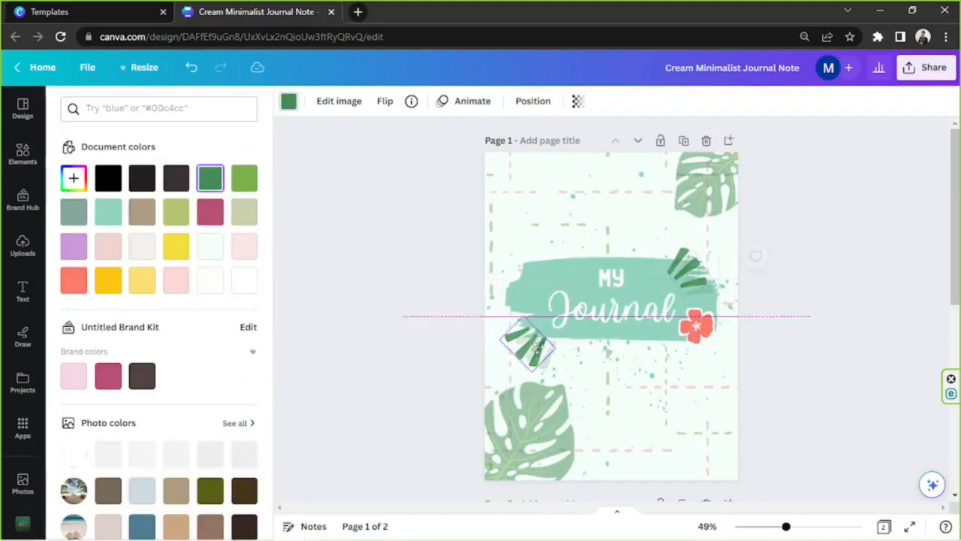
left_click_drag(536, 348, 545, 354)
left_click_drag(686, 269, 692, 277)
left_click(837, 281)
left_click(837, 281)
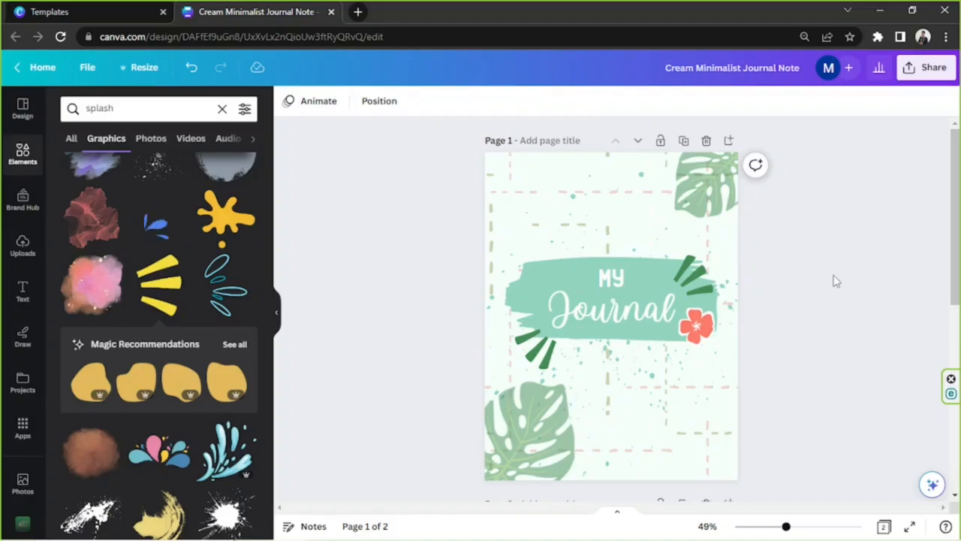
Duplicate the lined "Dear Journal," page.
scroll(838, 280, "down", 5)
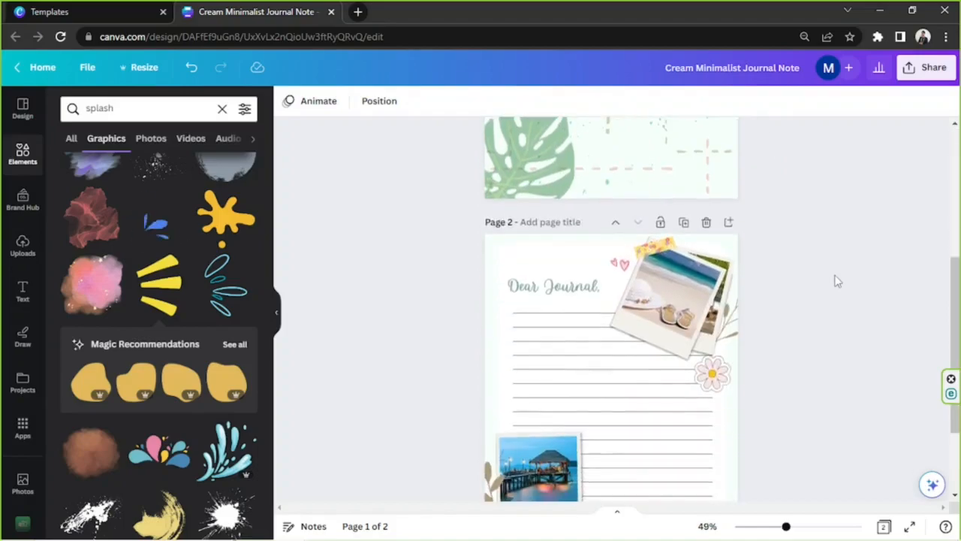
scroll(837, 281, "up", 1)
scroll(826, 420, "down", 2)
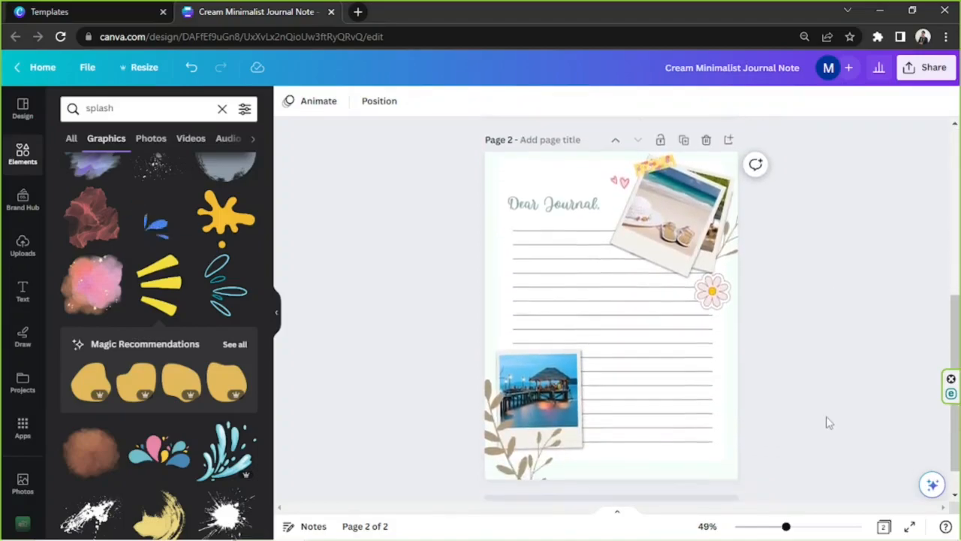
scroll(826, 410, "up", 2)
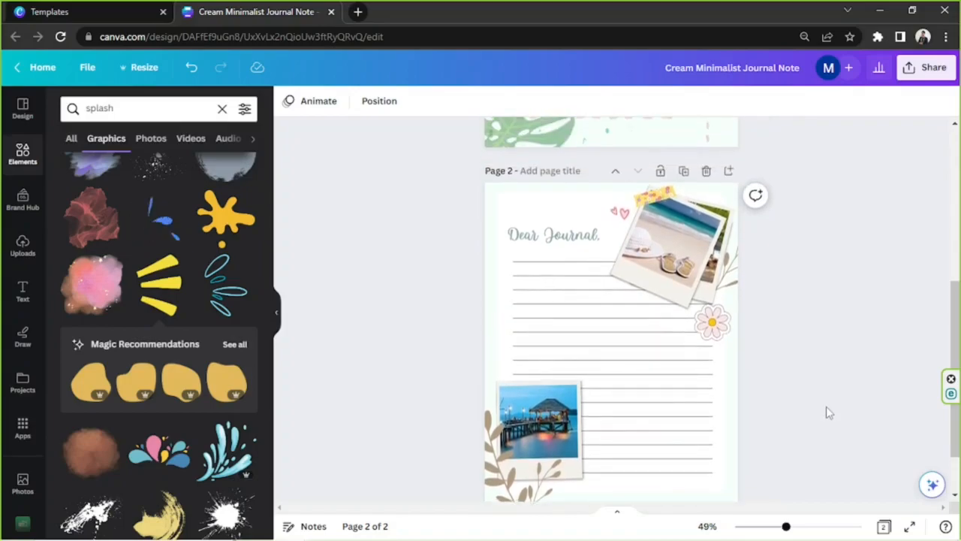
left_click(684, 172)
scroll(546, 316, "up", 5)
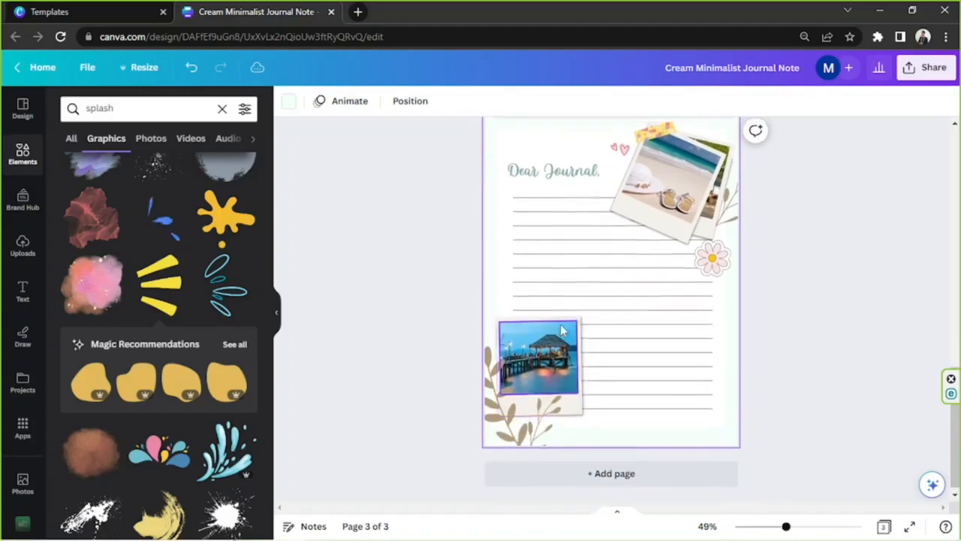
left_click_drag(792, 429, 854, 478)
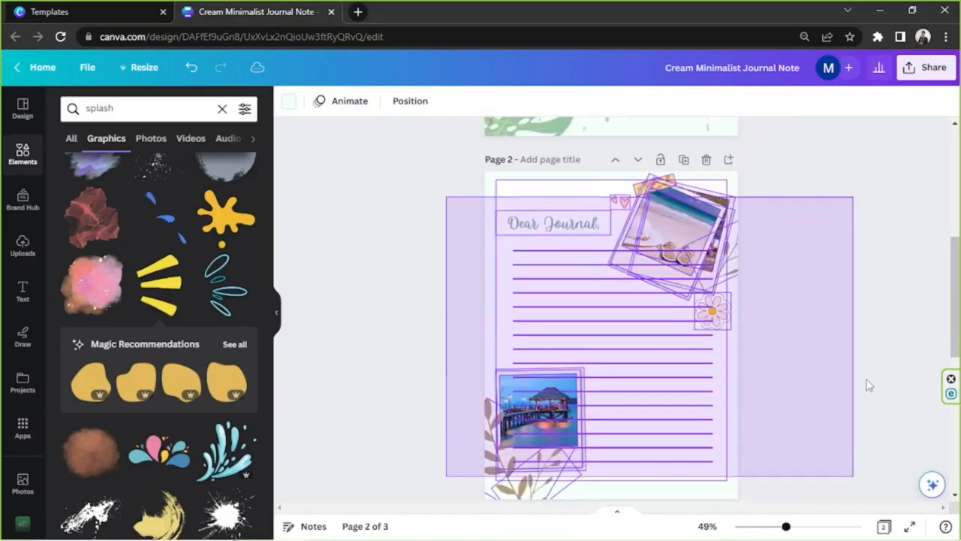
scroll(869, 386, "down", 5)
left_click_drag(787, 527, 767, 527)
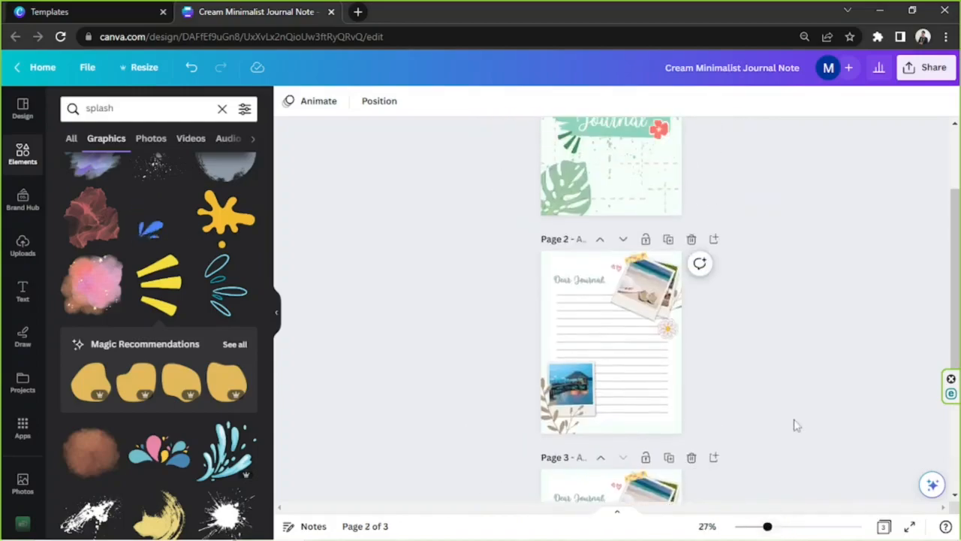
scroll(794, 425, "up", 3)
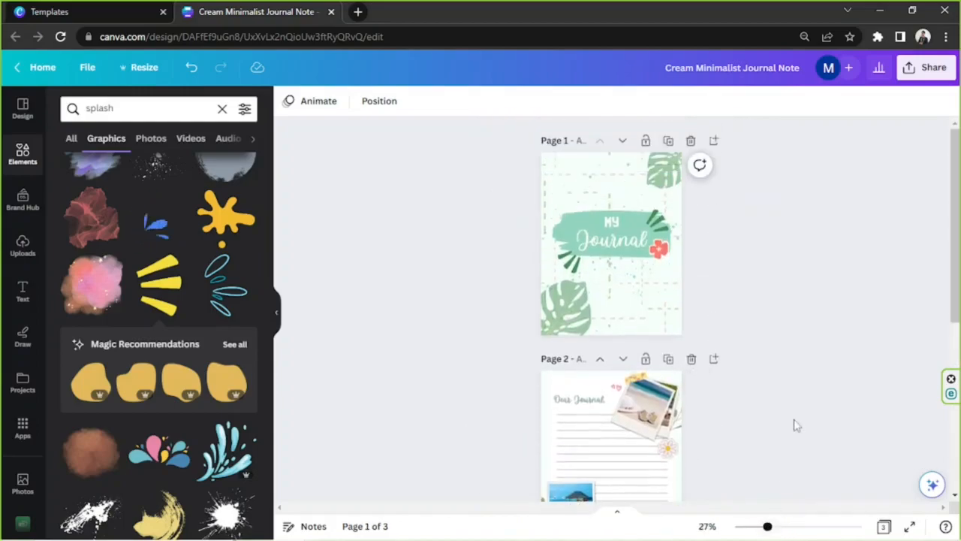
Download all three pages of the journal design as PNG.
left_click(926, 67)
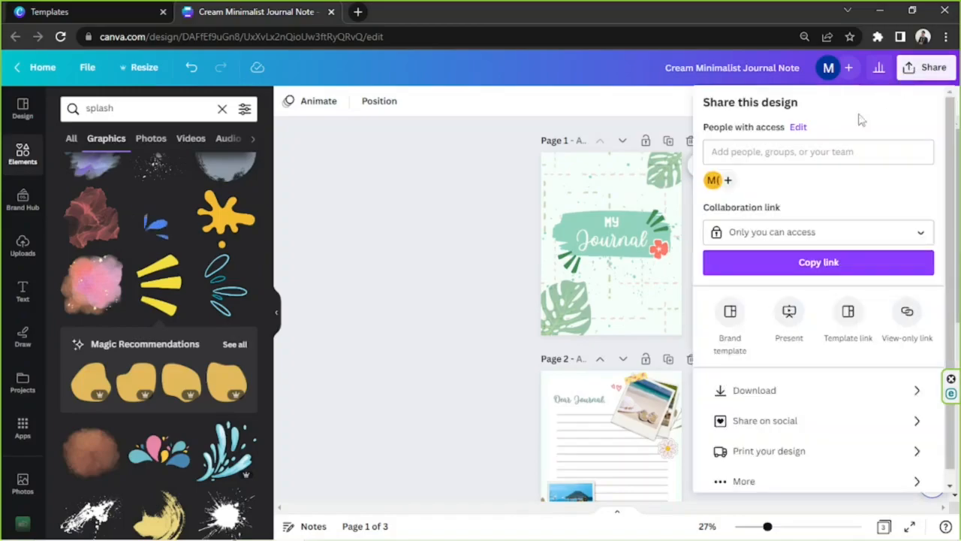
left_click(756, 394)
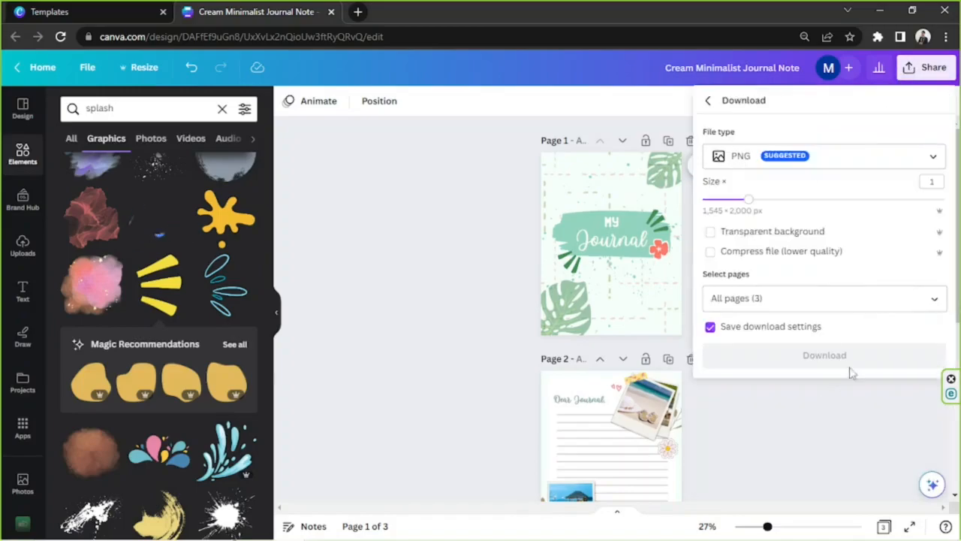
left_click(837, 158)
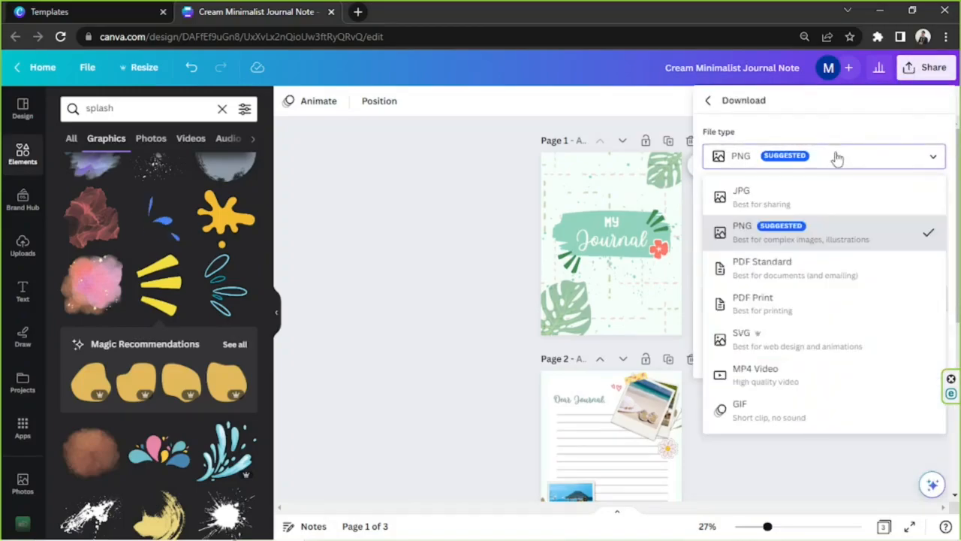
left_click(745, 162)
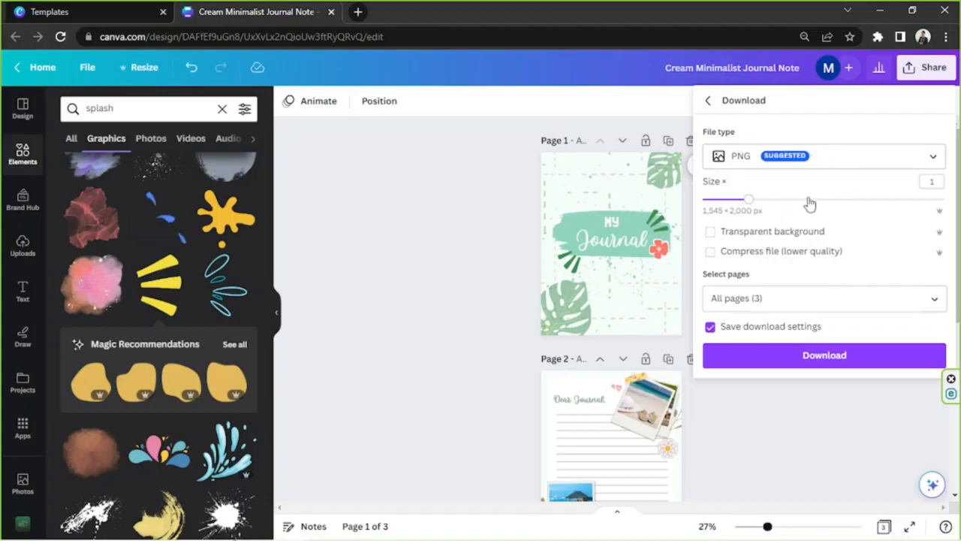
left_click(767, 296)
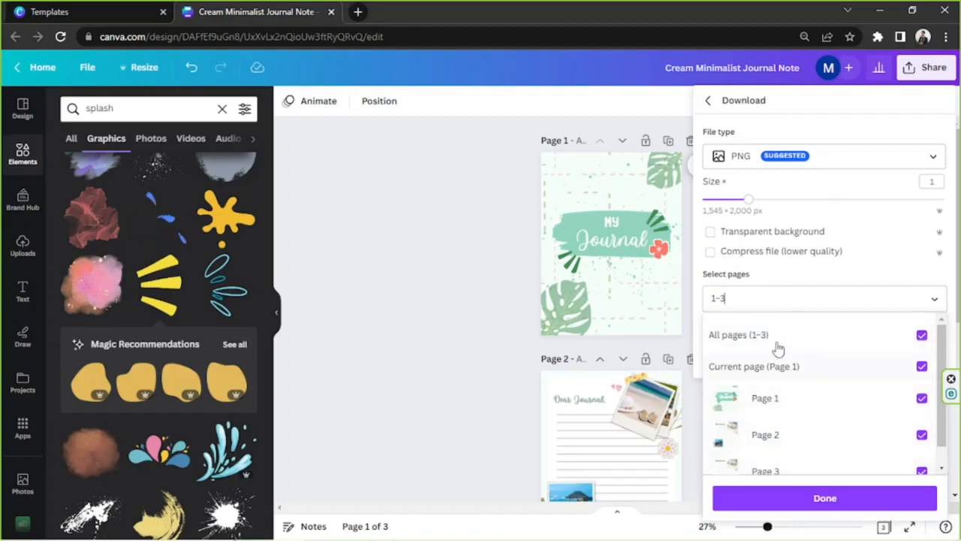
left_click(770, 300)
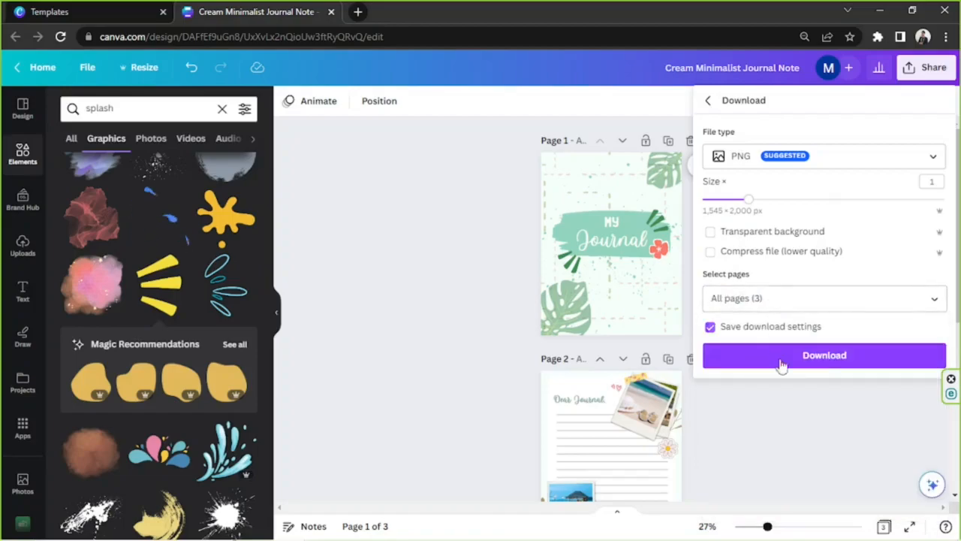
left_click(819, 356)
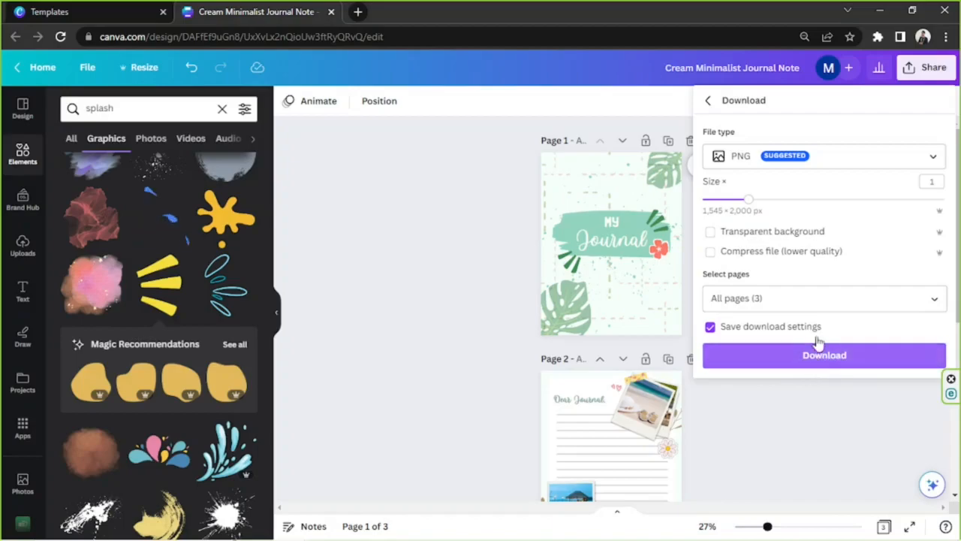